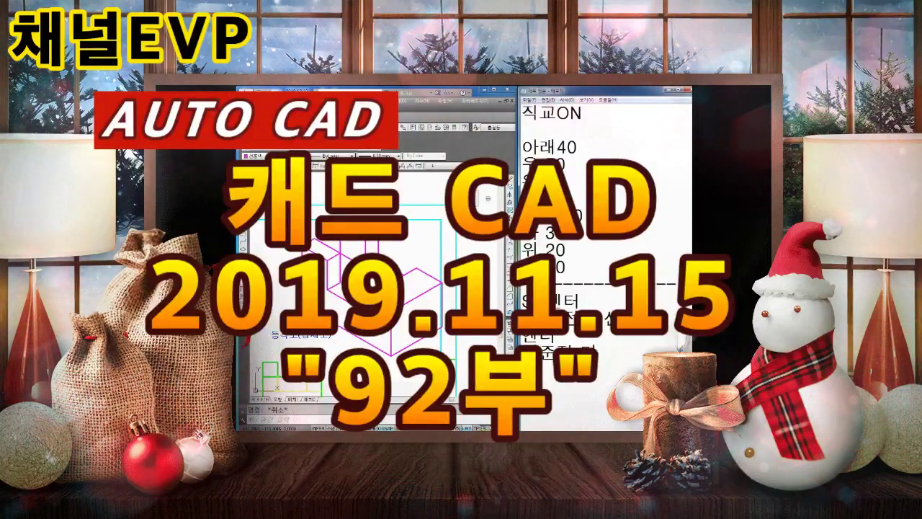
- Complete the note line as '기준점 면 클릭' and start a new line
{"action": "type", "text": "클릭"}
{"action": "key", "text": "Return"}
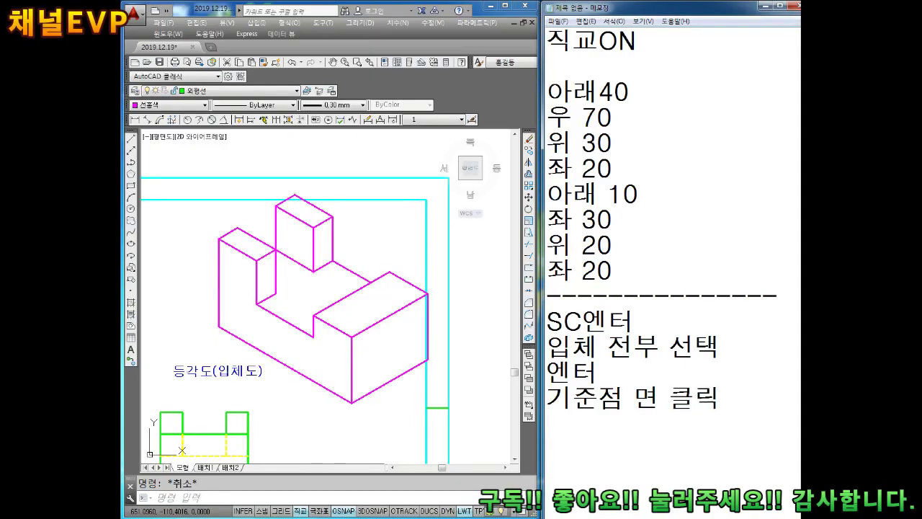
- Add the '0.7엔터' scale-factor line to the notes
{"action": "type", "text": "0.7엔터"}
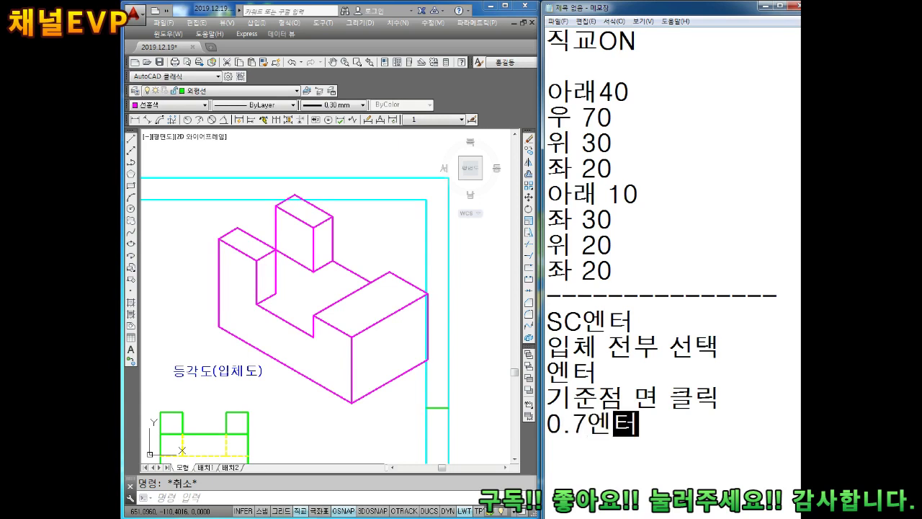
{"action": "key", "text": "Return"}
{"action": "key", "text": "Return"}
{"action": "key", "text": "Return"}
{"action": "key", "text": "Return"}
{"action": "left_click", "coordinate": [324, 264]}
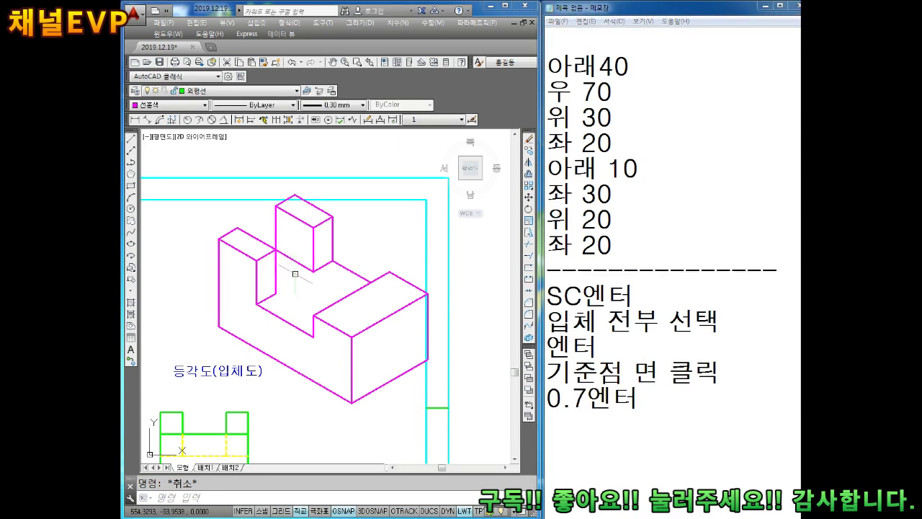
{"action": "left_click", "coordinate": [336, 497]}
{"action": "type", "text": "SC"}
{"action": "key", "text": "Return"}
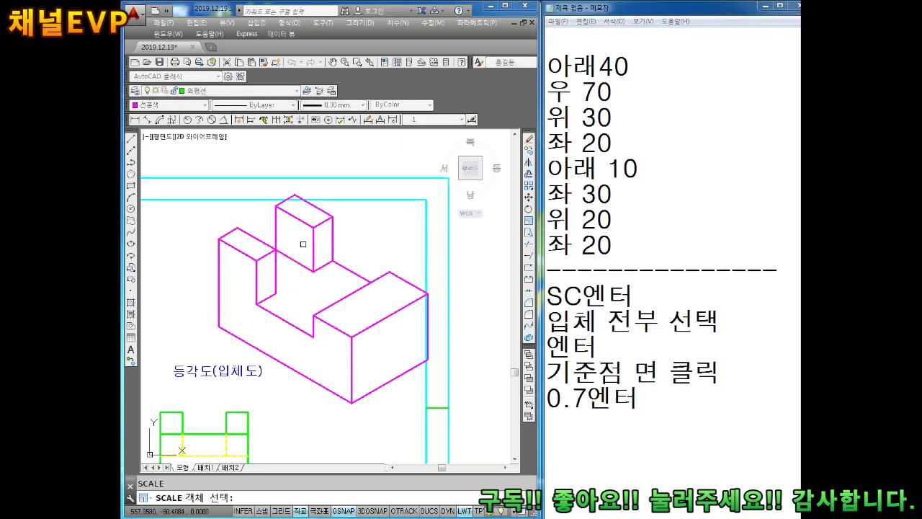
- Select the whole isometric block for SCALE and pick a base point, then cancel
{"action": "left_click", "coordinate": [329, 214]}
{"action": "left_click", "coordinate": [233, 258]}
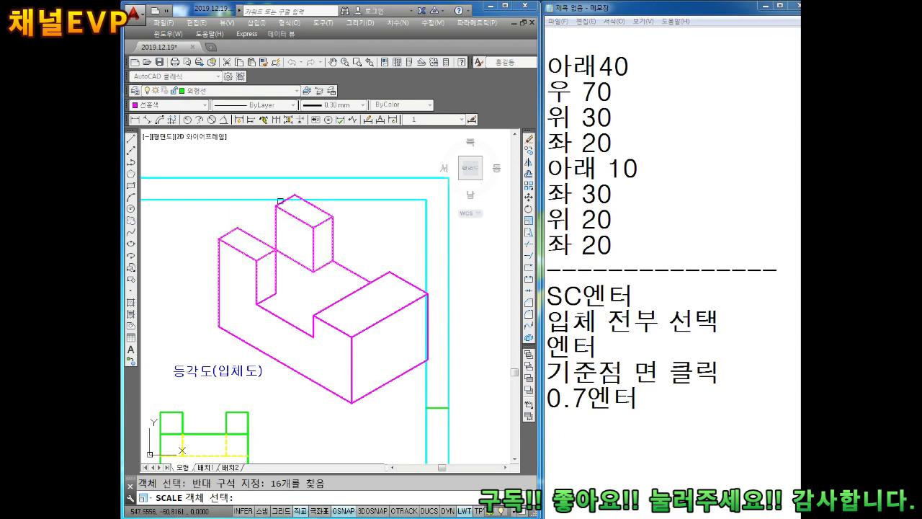
{"action": "left_click", "coordinate": [366, 261]}
{"action": "left_click", "coordinate": [297, 386]}
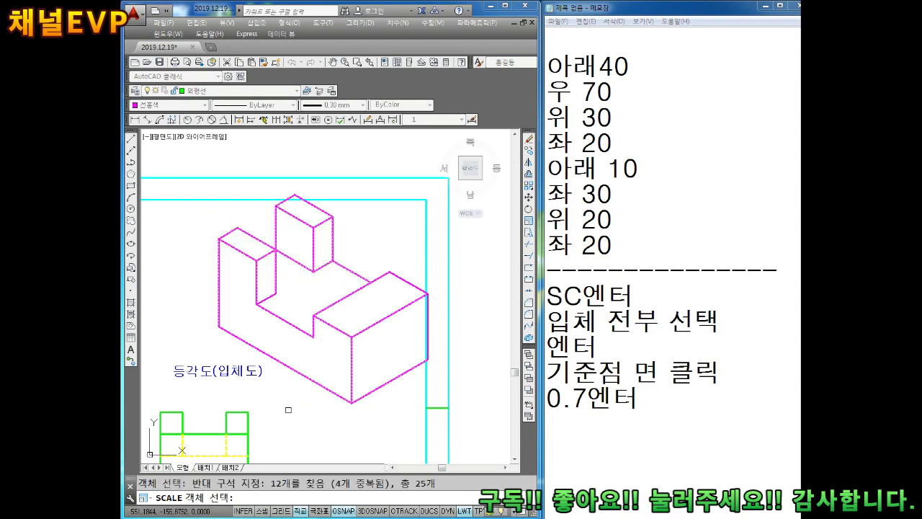
{"action": "left_click", "coordinate": [418, 268]}
{"action": "left_click", "coordinate": [385, 388]}
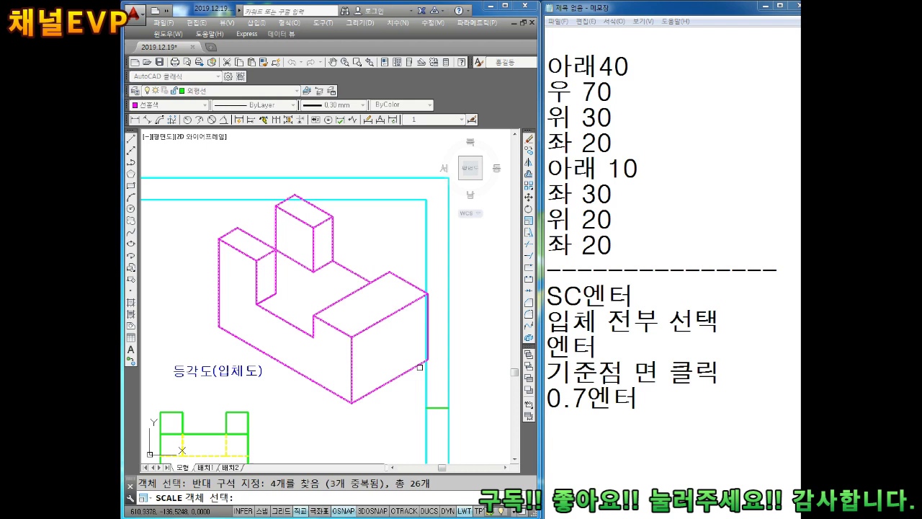
{"action": "left_click", "coordinate": [426, 323]}
{"action": "key", "text": "Return"}
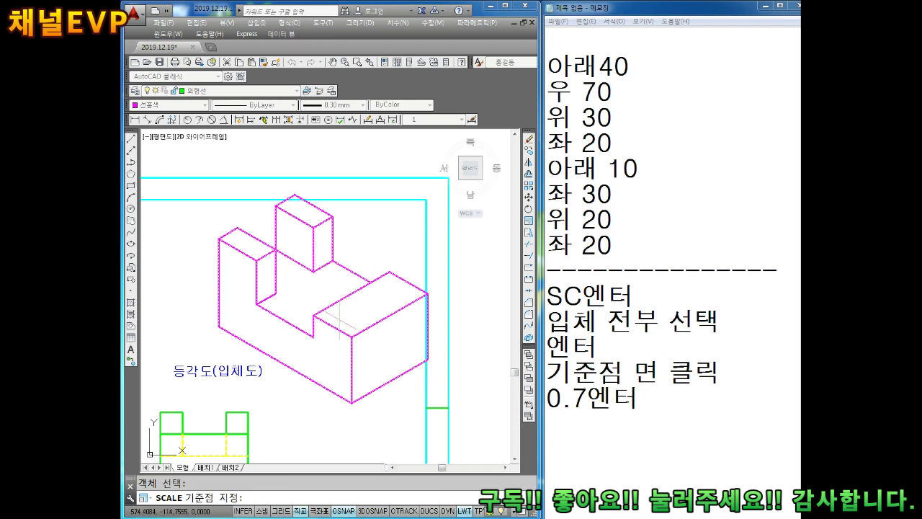
{"action": "left_click", "coordinate": [311, 294]}
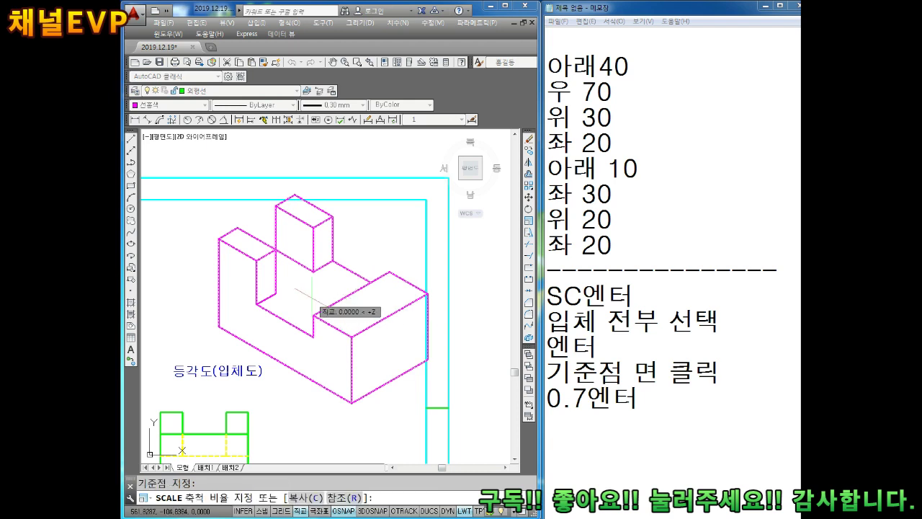
{"action": "type", "text": "0."}
{"action": "key", "text": "Escape"}
- Erase the stray short diagonal line beside the isometric block
{"action": "scroll", "coordinate": [314, 315], "scroll_direction": "up", "scroll_amount": 2}
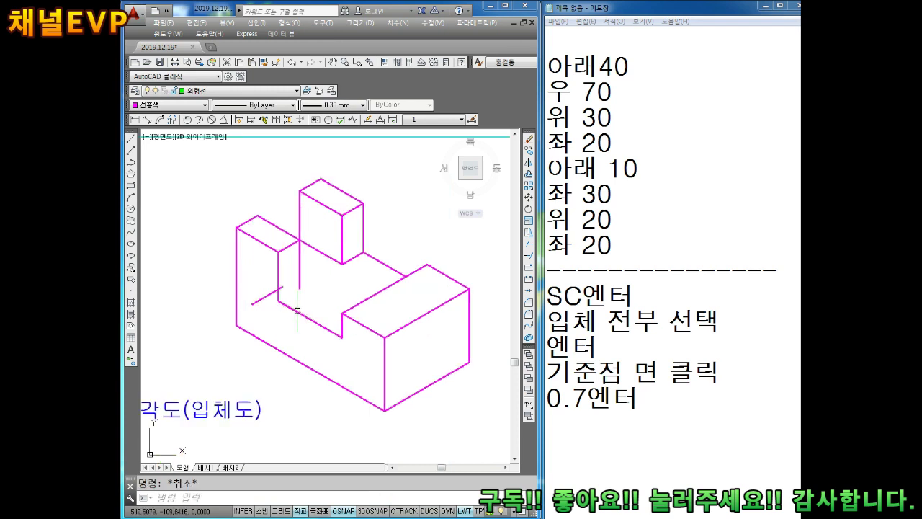
{"action": "scroll", "coordinate": [314, 314], "scroll_direction": "up", "scroll_amount": 2}
{"action": "left_click", "coordinate": [261, 304]}
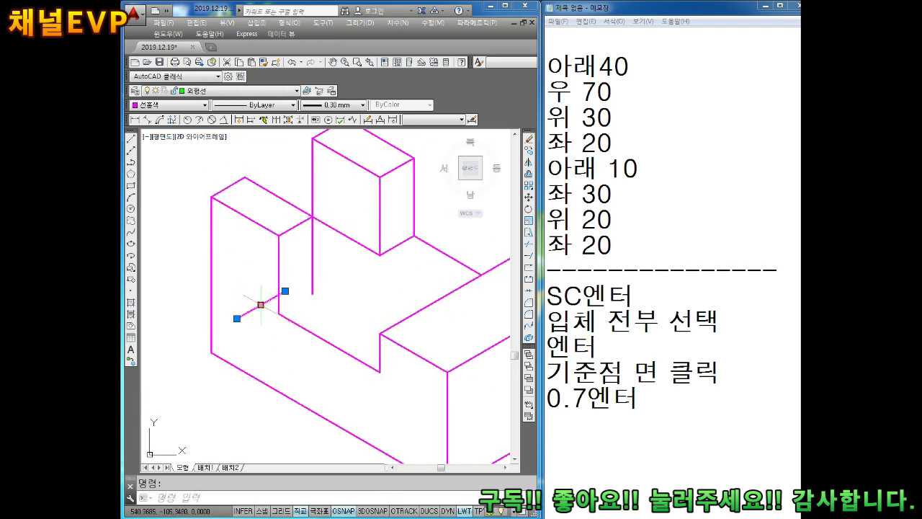
{"action": "key", "text": "Delete"}
{"action": "type", "text": "l"}
{"action": "key", "text": "Return"}
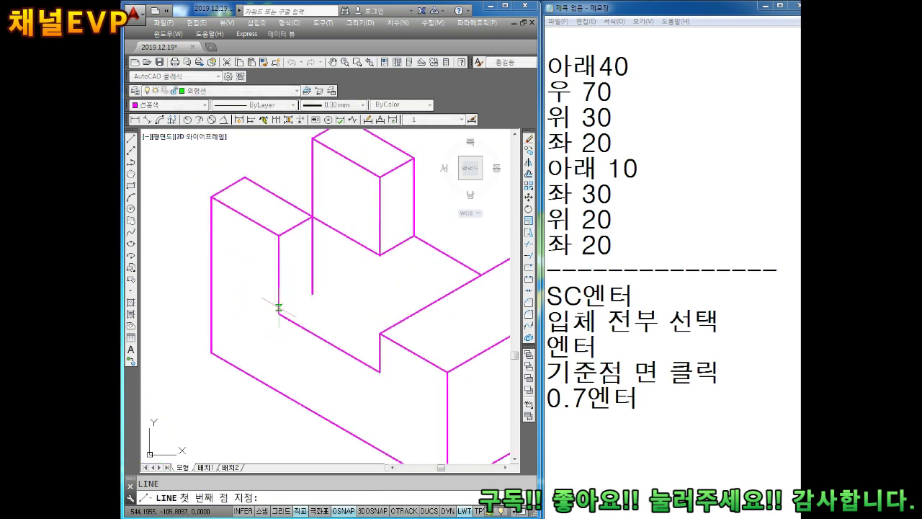
{"action": "left_click", "coordinate": [279, 314]}
{"action": "key", "text": "Escape"}
- Crossing-select the isometric block and its label and make them green
{"action": "scroll", "coordinate": [217, 336], "scroll_direction": "down", "scroll_amount": 3}
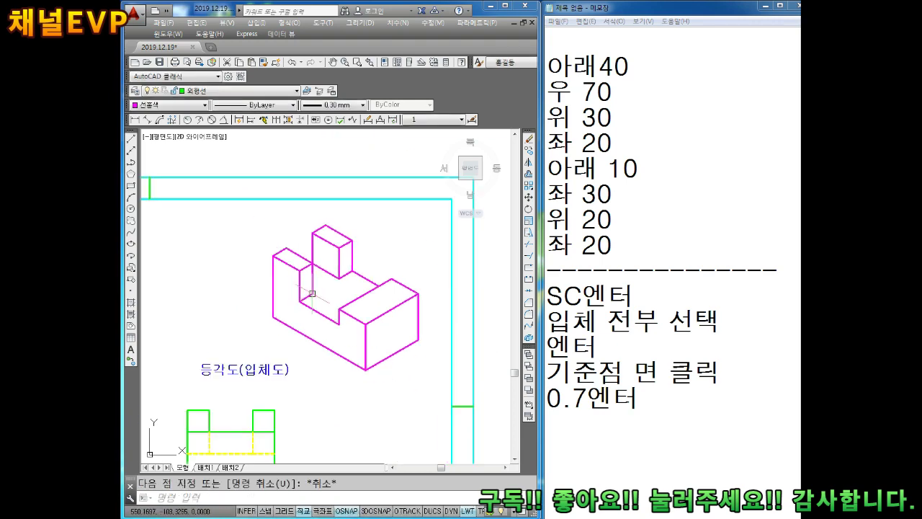
{"action": "scroll", "coordinate": [217, 335], "scroll_direction": "down", "scroll_amount": 2}
{"action": "middle_click_drag", "start_coordinate": [433, 221], "coordinate": [360, 184]}
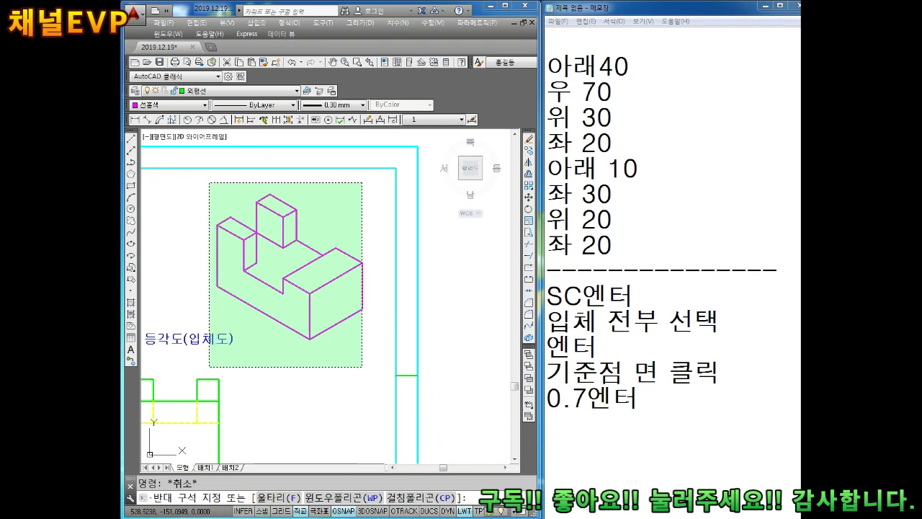
{"action": "left_click_drag", "start_coordinate": [361, 184], "coordinate": [192, 378]}
{"action": "left_click", "coordinate": [170, 105]}
{"action": "left_click", "coordinate": [148, 156]}
{"action": "key", "text": "Escape"}
- Set the leftover magenta edge on the right face to ByLayer to match the green block
{"action": "middle_click_drag", "start_coordinate": [260, 267], "coordinate": [313, 274]}
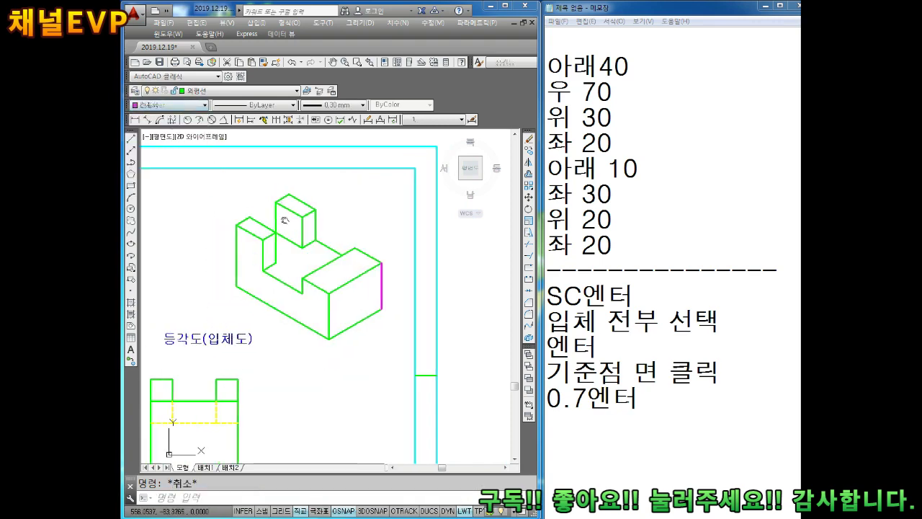
{"action": "left_click", "coordinate": [414, 303]}
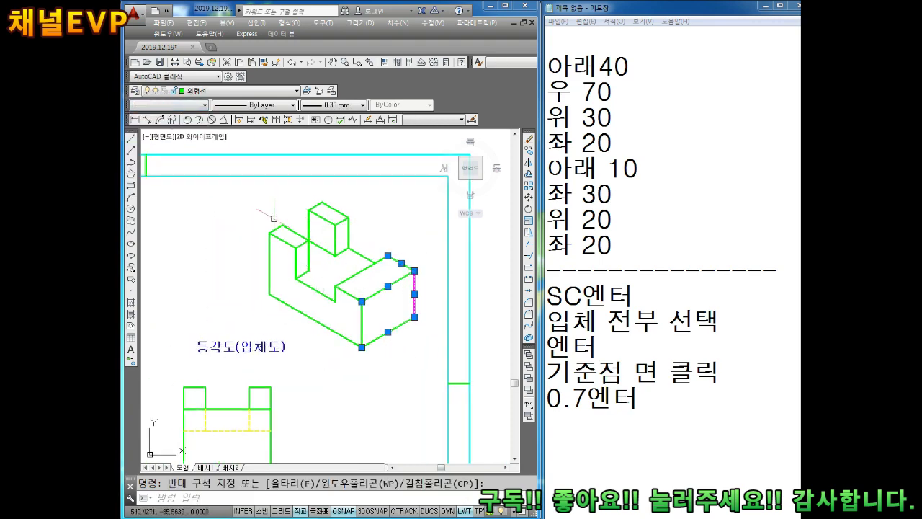
{"action": "left_click", "coordinate": [170, 105]}
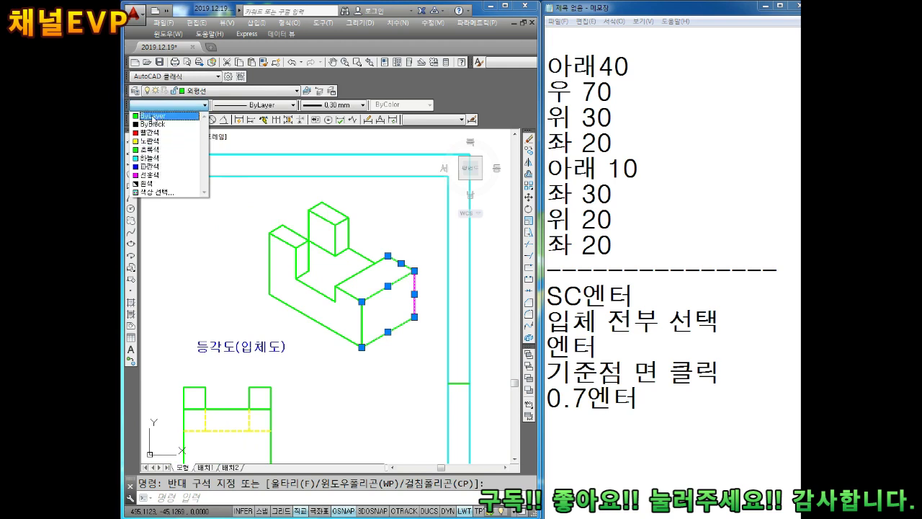
{"action": "left_click", "coordinate": [151, 174]}
{"action": "key", "text": "Escape"}
{"action": "type", "text": "m"}
{"action": "key", "text": "Return"}
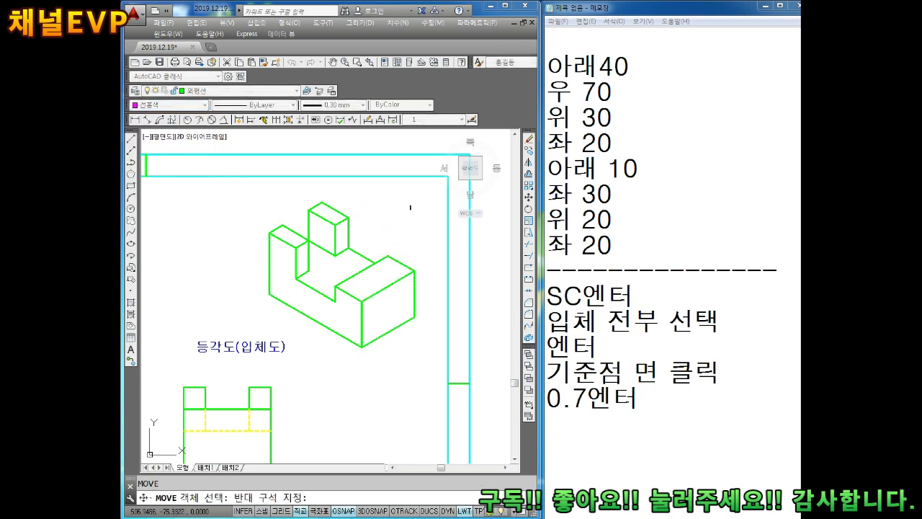
- Crossing-select all parts of the isometric block for the move
{"action": "left_click", "coordinate": [412, 205]}
{"action": "left_click", "coordinate": [347, 371]}
{"action": "left_click", "coordinate": [360, 194]}
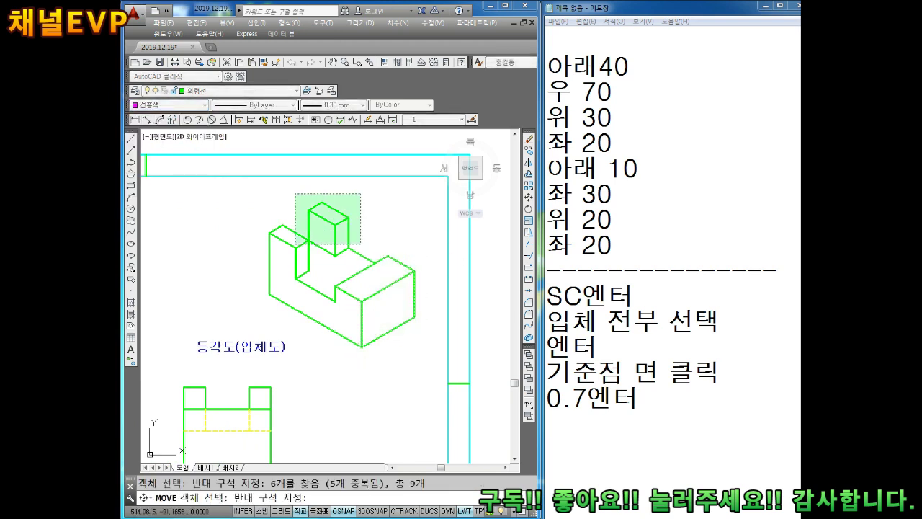
{"action": "left_click", "coordinate": [257, 285]}
{"action": "left_click", "coordinate": [367, 212]}
{"action": "left_click", "coordinate": [279, 292]}
{"action": "key", "text": "Return"}
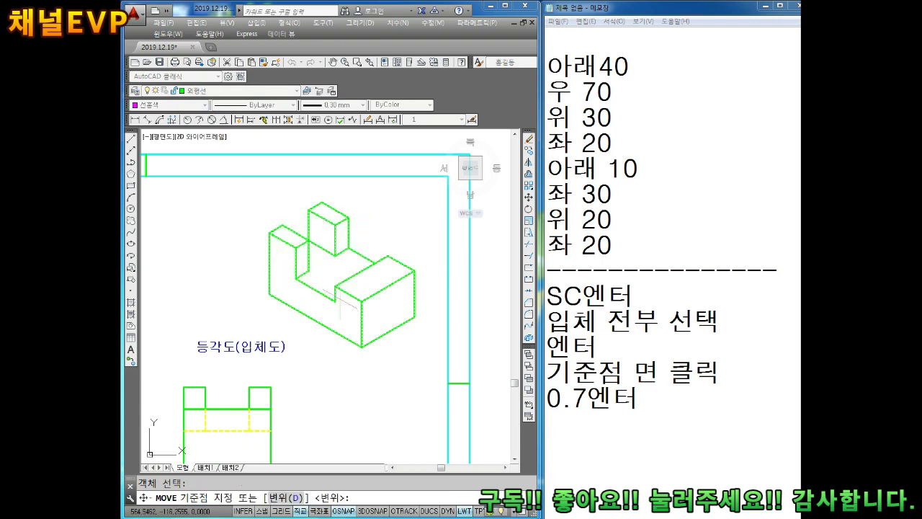
- Try dragging the block from a base point up above its label, then end the move
{"action": "left_click", "coordinate": [335, 293]}
{"action": "middle_click_drag", "start_coordinate": [265, 311], "coordinate": [404, 264]}
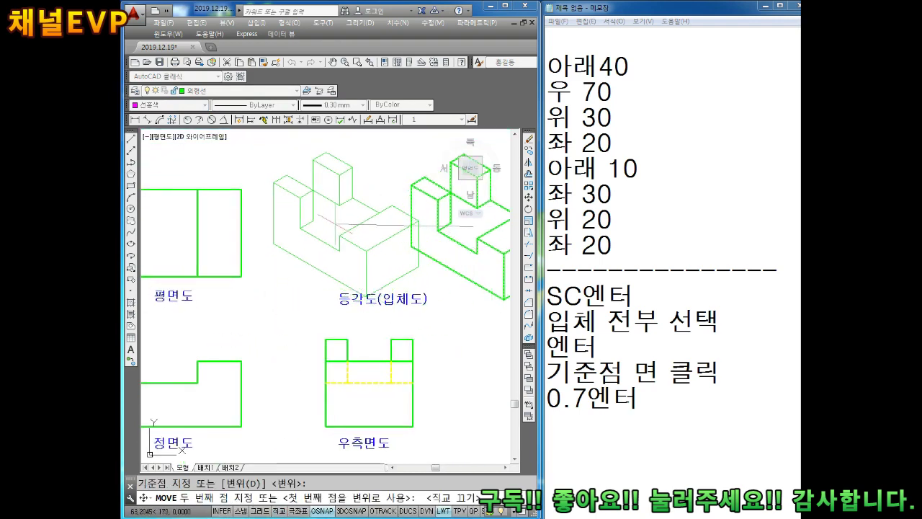
{"action": "key", "text": "Escape"}
{"action": "scroll", "coordinate": [452, 280], "scroll_direction": "down", "scroll_amount": 3}
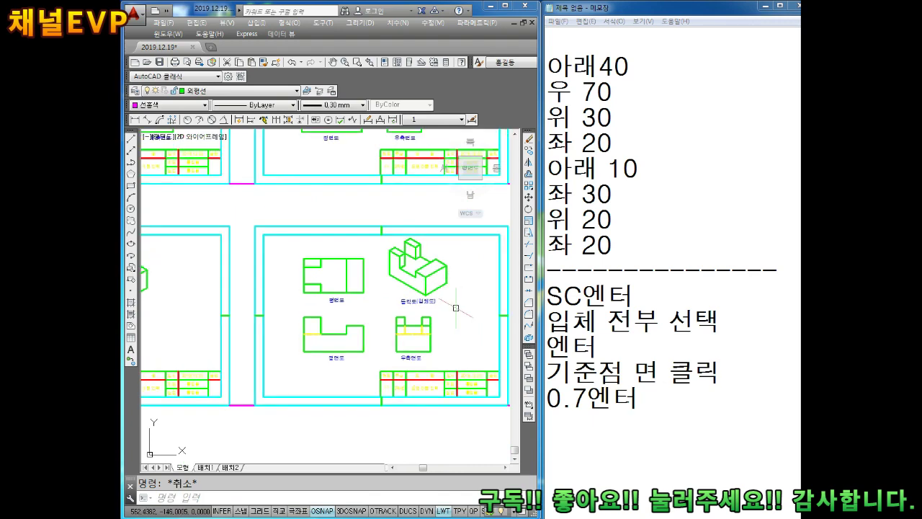
{"action": "scroll", "coordinate": [432, 277], "scroll_direction": "up", "scroll_amount": 2}
{"action": "scroll", "coordinate": [418, 273], "scroll_direction": "up", "scroll_amount": 2}
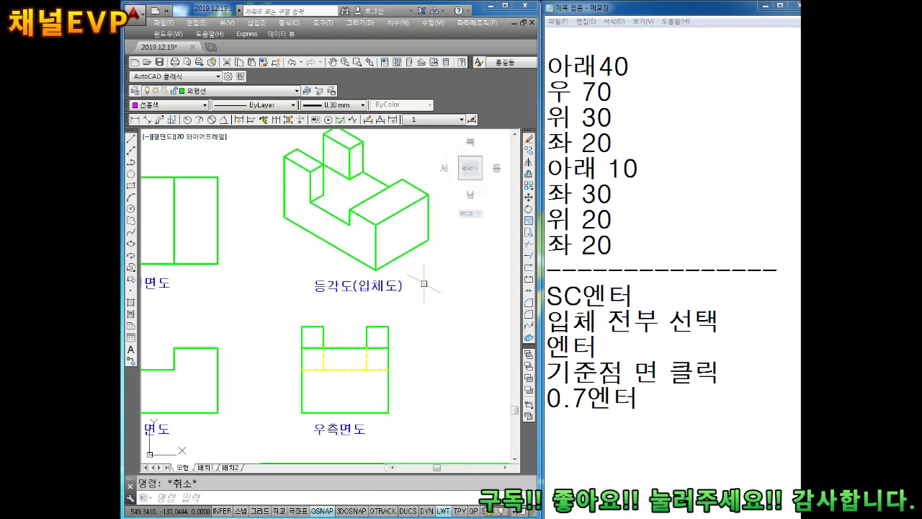
{"action": "scroll", "coordinate": [424, 283], "scroll_direction": "down", "scroll_amount": 2}
- Write the SNAP command steps into the notes, ending with a 스냅 line
{"action": "left_click", "coordinate": [622, 466]}
{"action": "type", "text": "----------------"}
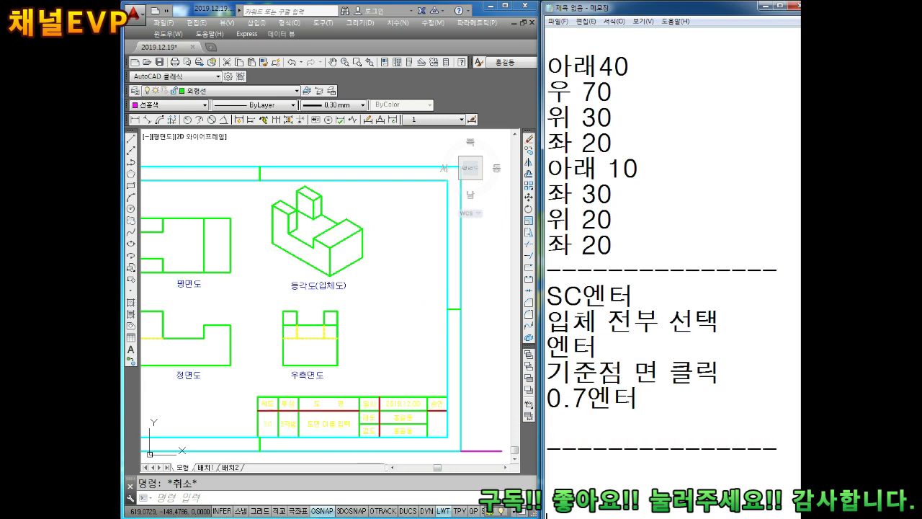
{"action": "key", "text": "Return"}
{"action": "key", "text": "Return"}
{"action": "key", "text": "Return"}
{"action": "key", "text": "Return"}
{"action": "key", "text": "Return"}
{"action": "key", "text": "Return"}
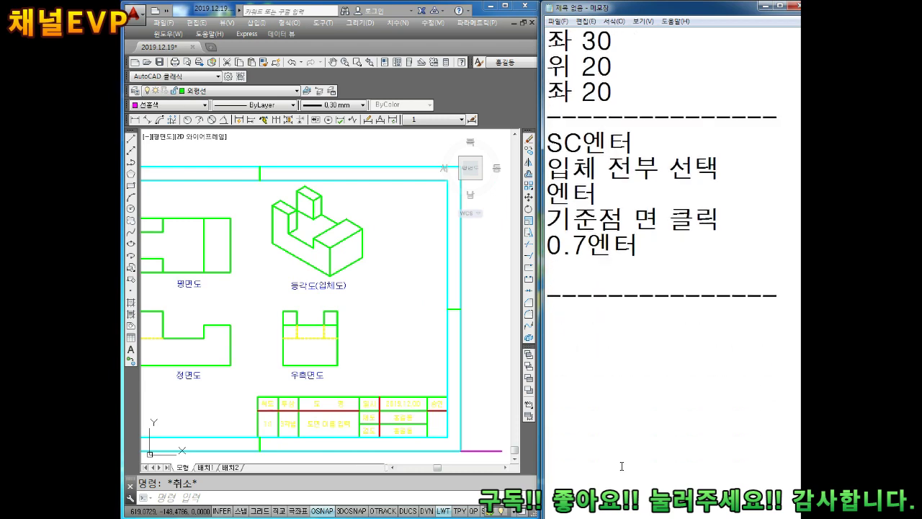
{"action": "type", "text": "SNA"}
{"action": "type", "text": "P엔터"}
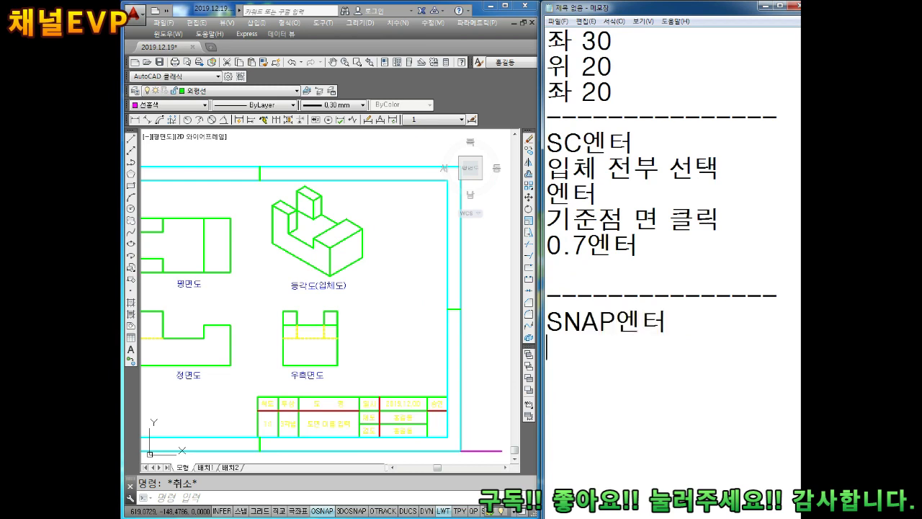
{"action": "type", "text": "엔터"}
{"action": "key", "text": "Return"}
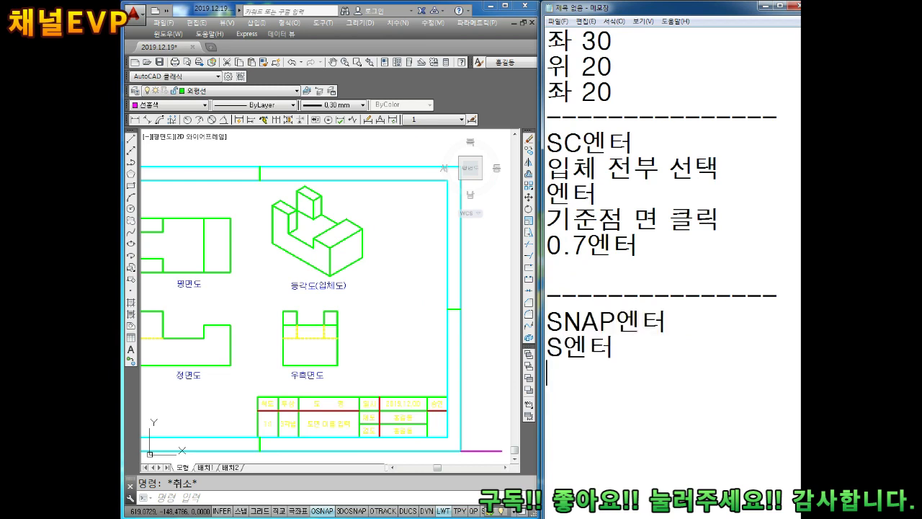
{"action": "type", "text": "SDPSX"}
{"action": "key", "text": "BackSpace"}
{"action": "key", "text": "BackSpace"}
{"action": "key", "text": "BackSpace"}
{"action": "key", "text": "BackSpace"}
{"action": "key", "text": "Hangul"}
{"action": "type", "text": "엔"}
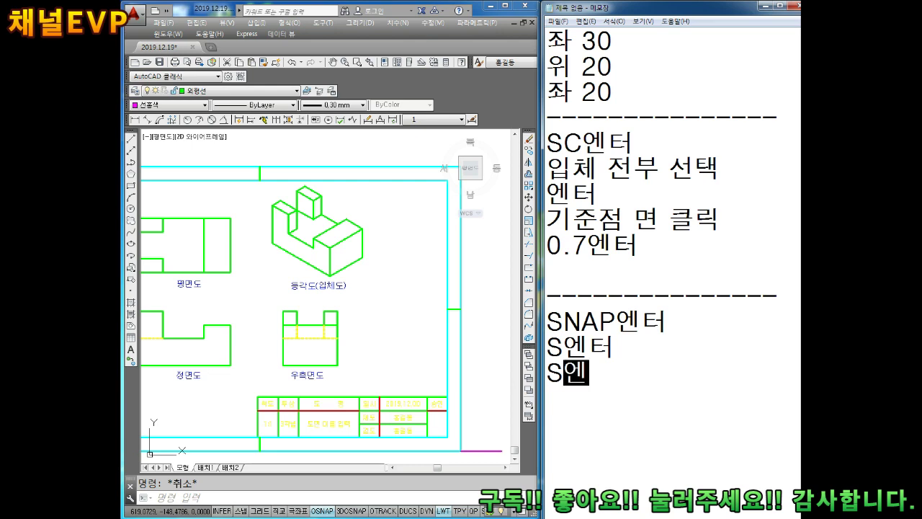
{"action": "type", "text": "터"}
{"action": "key", "text": "Return"}
{"action": "type", "text": "엔"}
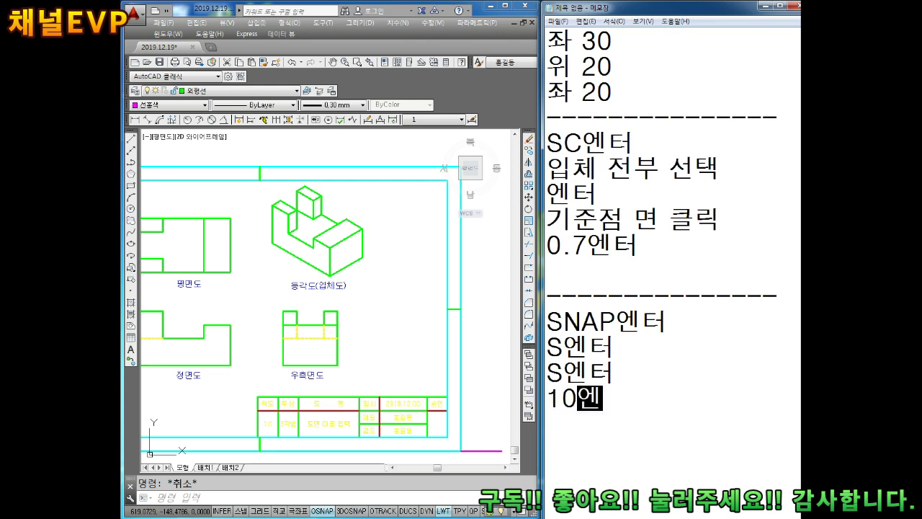
{"action": "key", "text": "BackSpace"}
{"action": "key", "text": "BackSpace"}
{"action": "key", "text": "BackSpace"}
{"action": "type", "text": "엔터"}
{"action": "key", "text": "Return"}
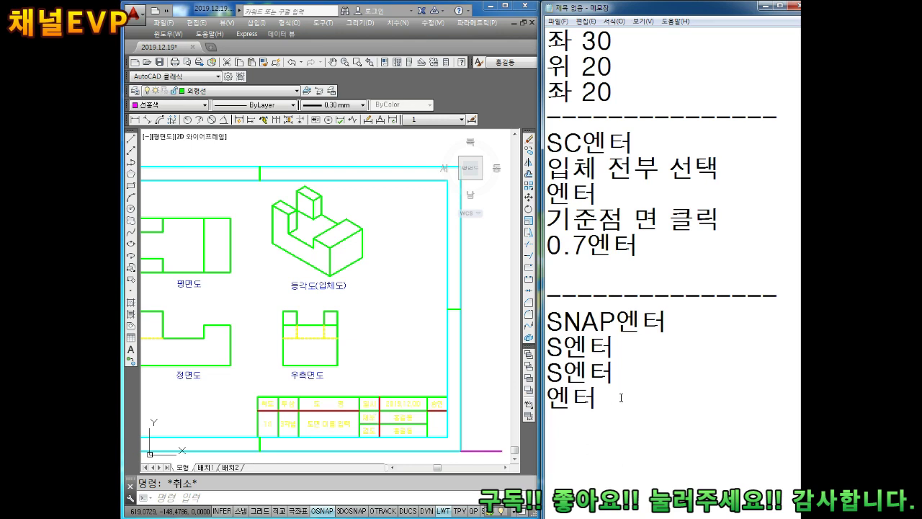
{"action": "type", "text": "스냅OFF"}
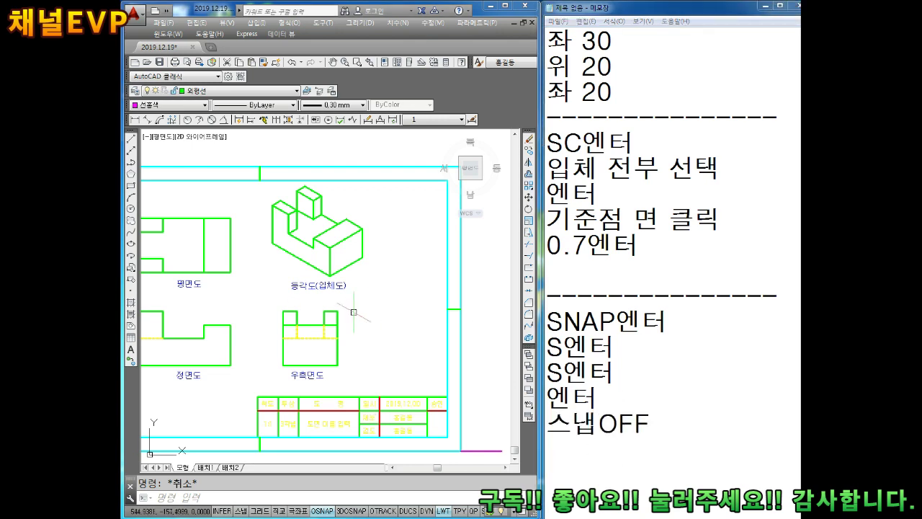
- Set the SNAP style back to Standard with the default 10 spacing, then turn snap off with F9
{"action": "middle_click_drag", "start_coordinate": [393, 306], "coordinate": [450, 312]}
{"action": "type", "text": "S"}
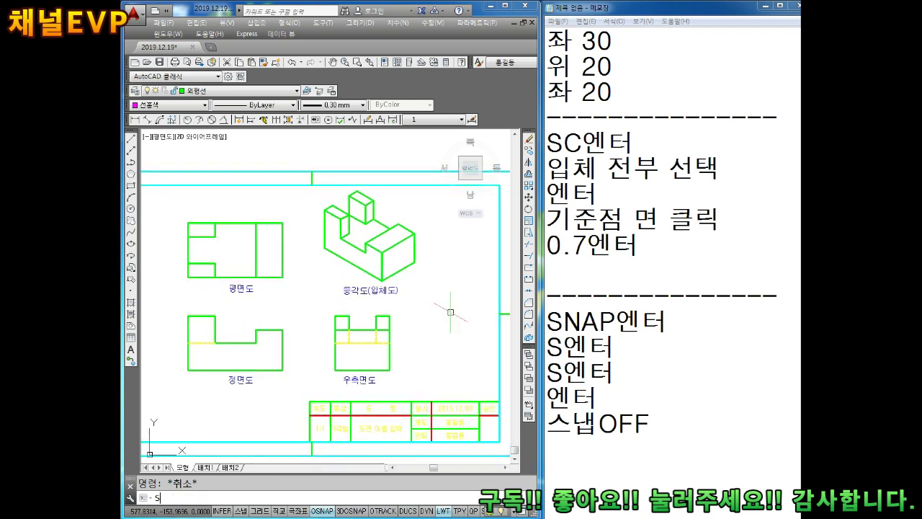
{"action": "type", "text": "NA"}
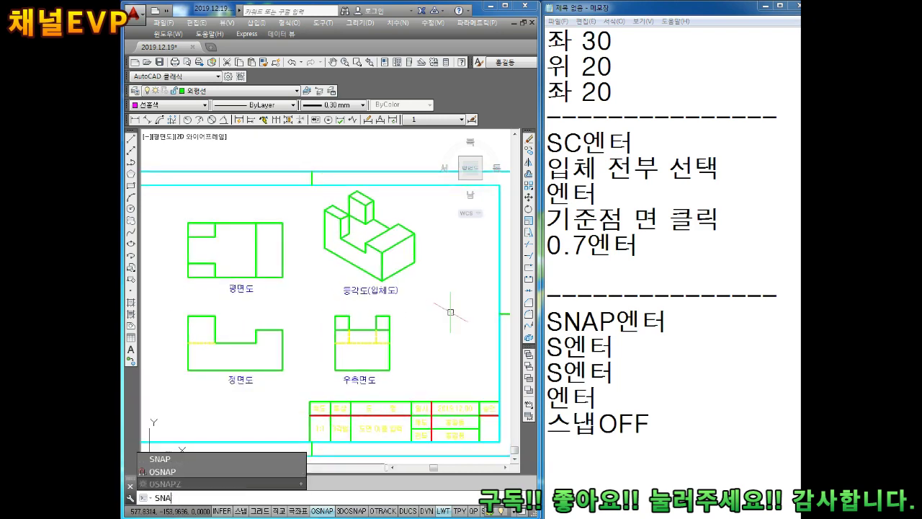
{"action": "type", "text": "PP"}
{"action": "key", "text": "Return"}
{"action": "type", "text": "S"}
{"action": "key", "text": "Return"}
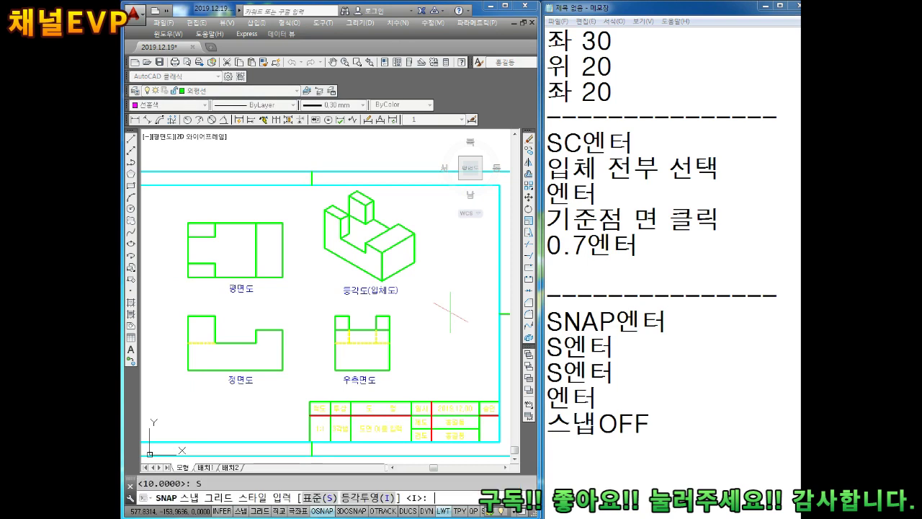
{"action": "type", "text": "S"}
{"action": "key", "text": "Return"}
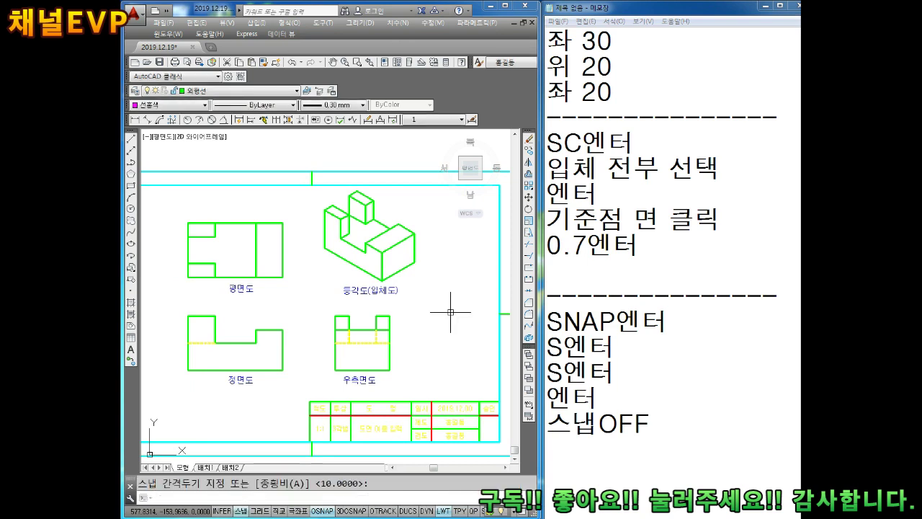
{"action": "key", "text": "Return"}
{"action": "key", "text": "F9"}
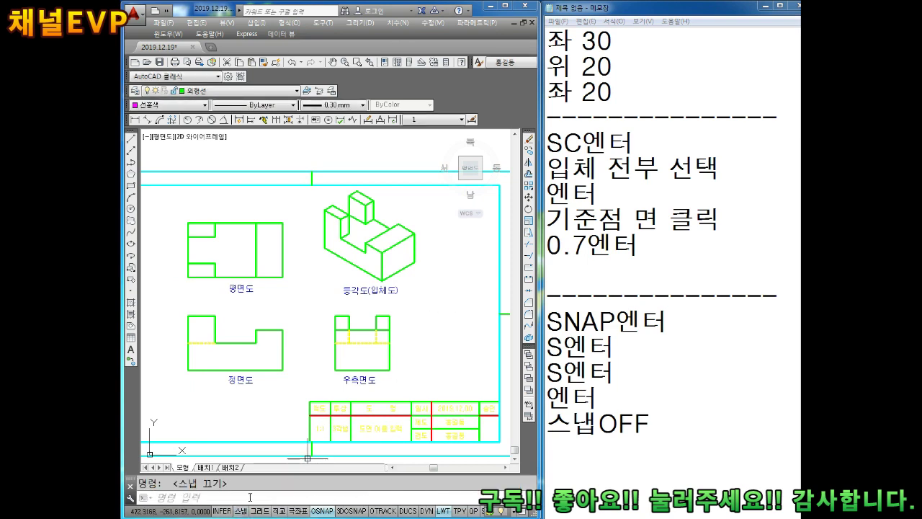
{"action": "mouse_move", "coordinate": [269, 325]}
{"action": "middle_mouse_down"}
{"action": "mouse_move", "coordinate": [366, 325]}
{"action": "mouse_move", "coordinate": [353, 340]}
{"action": "mouse_move", "coordinate": [371, 342]}
{"action": "middle_mouse_up"}
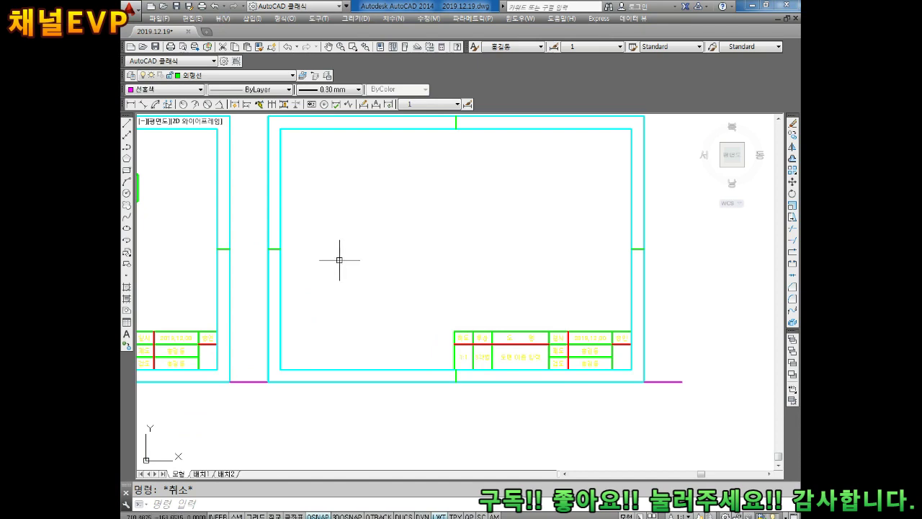
- Draw the L outline with ortho on: 40 down, 40 right, 10 up, 20 left, 30 up, 20 left
{"action": "type", "text": "l"}
{"action": "key", "text": "Return"}
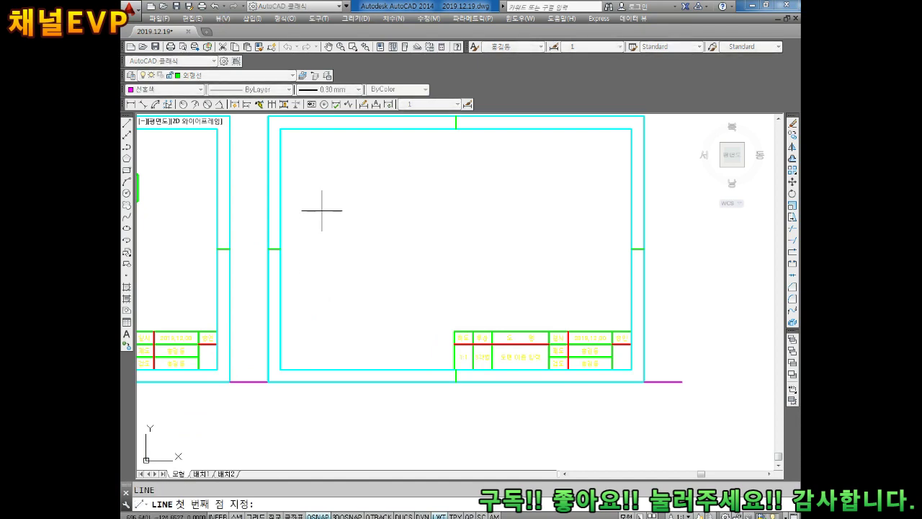
{"action": "left_click", "coordinate": [322, 221]}
{"action": "key", "text": "F8"}
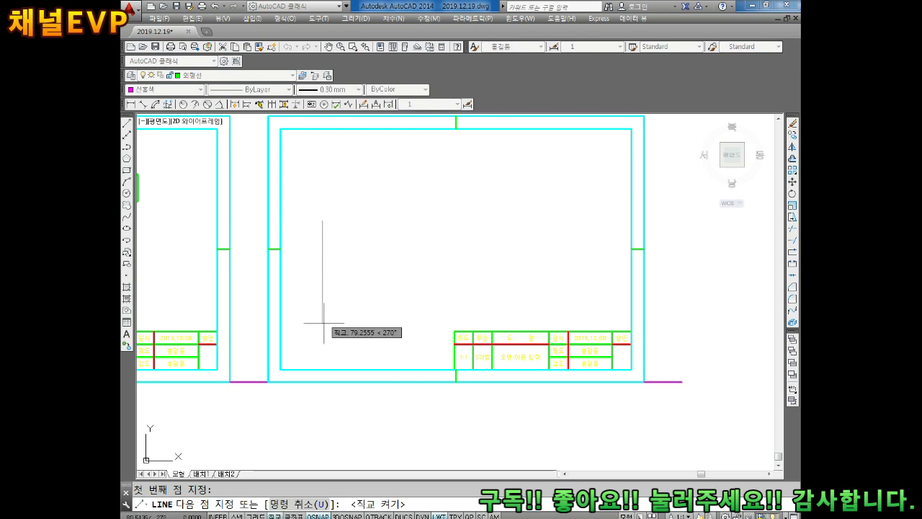
{"action": "type", "text": "40"}
{"action": "key", "text": "Return"}
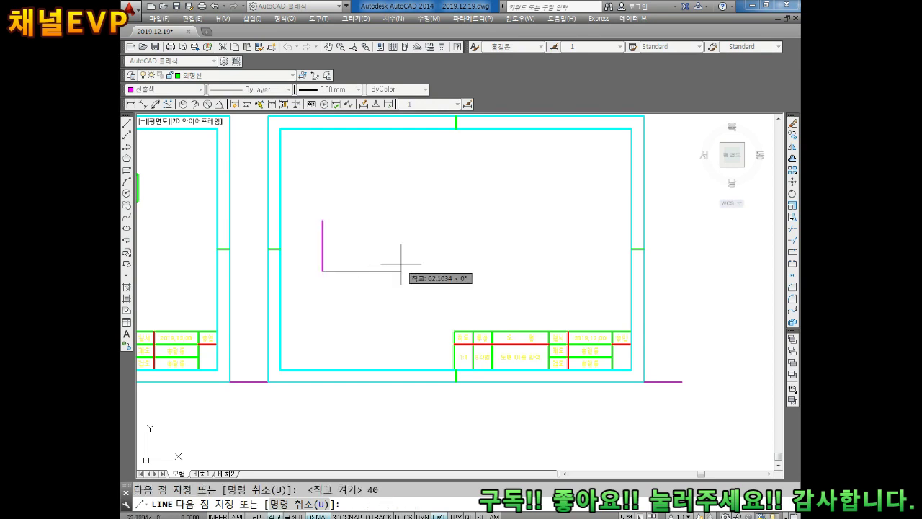
{"action": "type", "text": "40"}
{"action": "key", "text": "Return"}
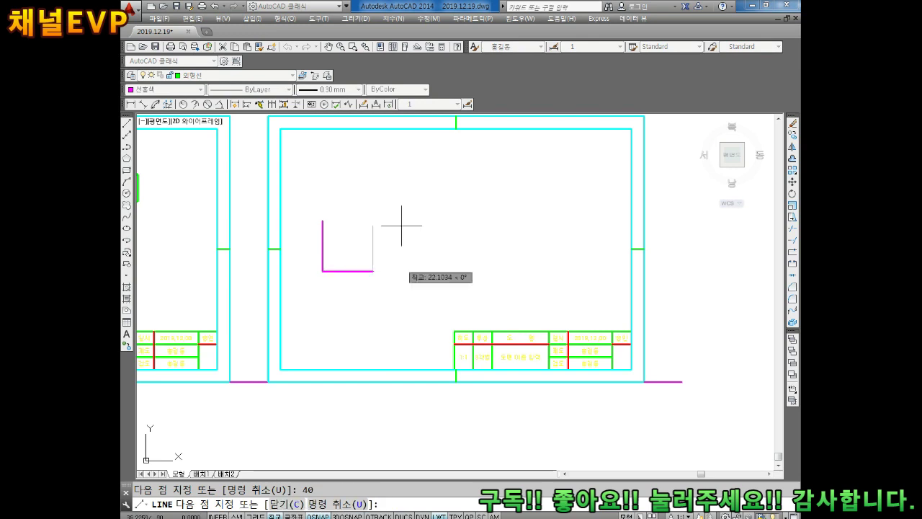
{"action": "type", "text": "0"}
{"action": "key", "text": "Return"}
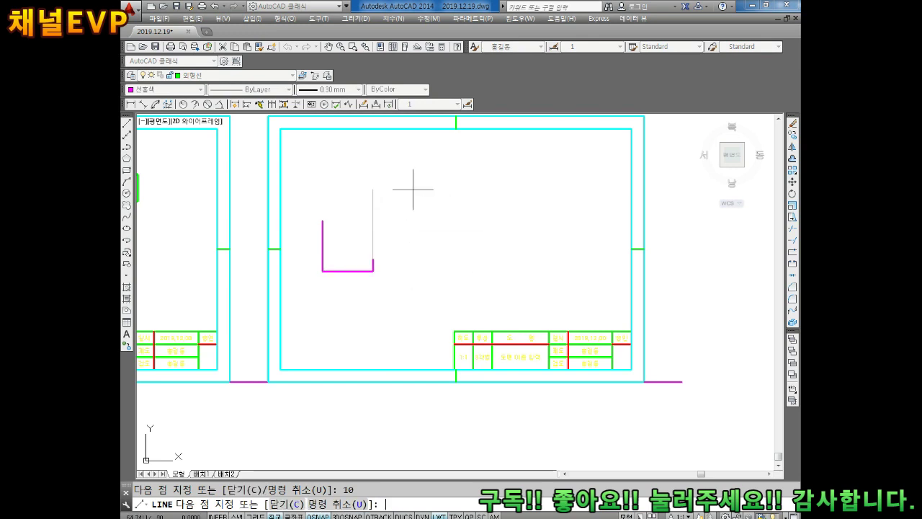
{"action": "type", "text": "20"}
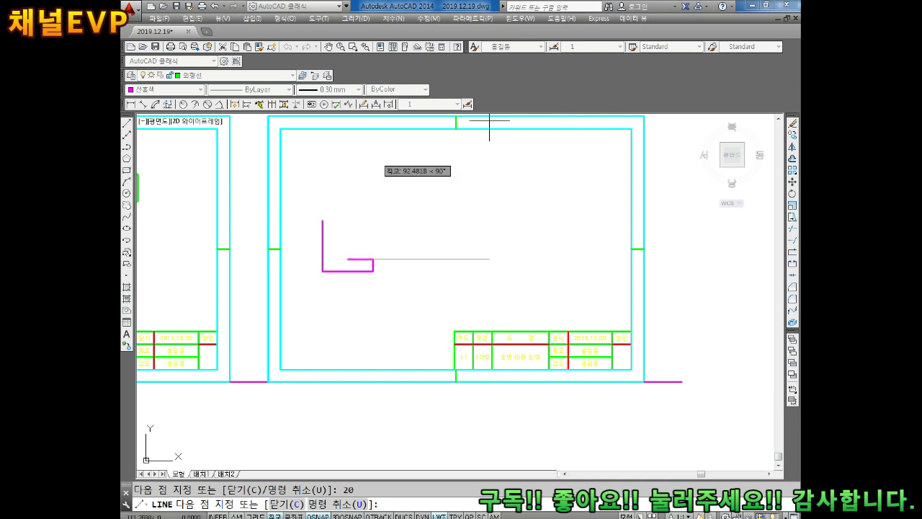
{"action": "key", "text": "Return"}
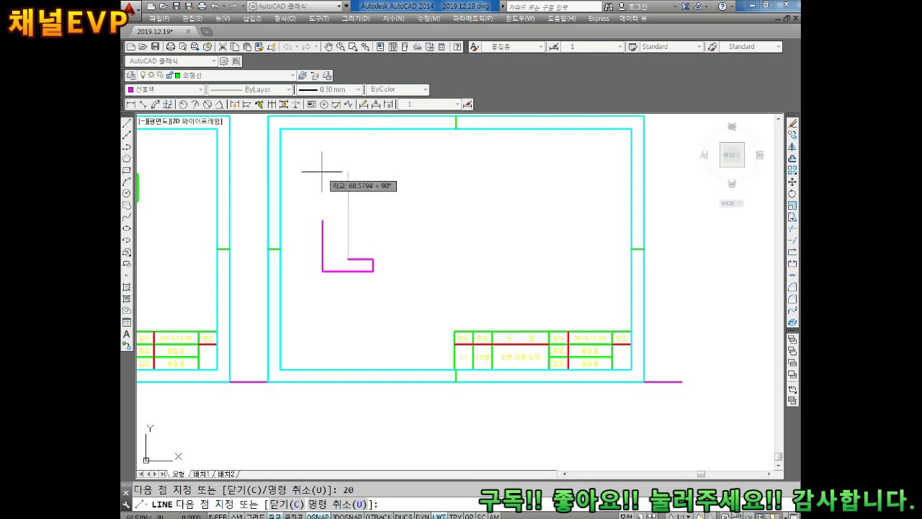
{"action": "type", "text": "30"}
{"action": "key", "text": "Return"}
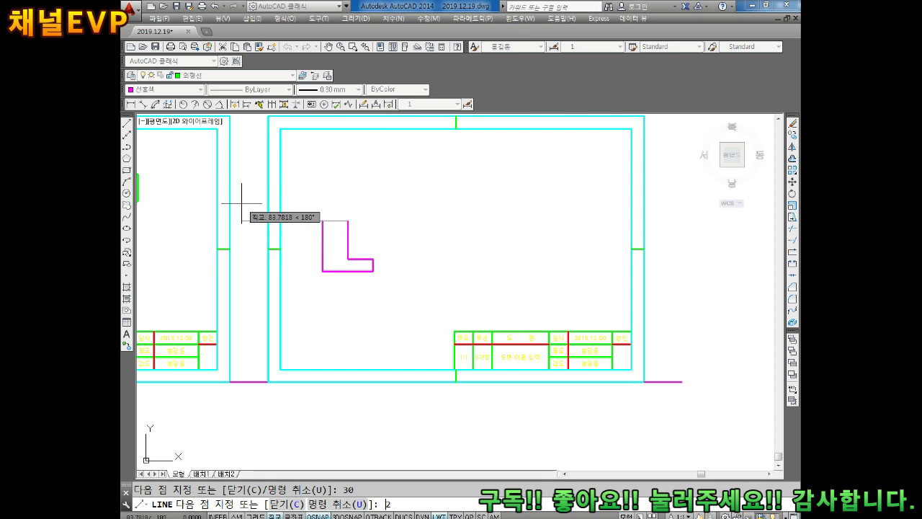
{"action": "type", "text": "0"}
{"action": "key", "text": "Return"}
{"action": "scroll", "coordinate": [397, 293], "scroll_direction": "up", "scroll_amount": 2}
{"action": "key", "text": "Escape"}
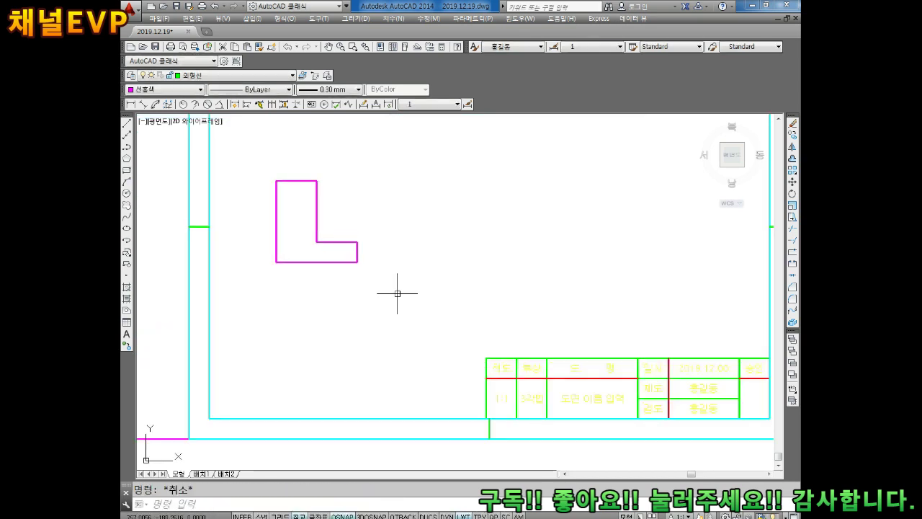
- Move the L outline lower in the frame from its lower-left corner
{"action": "type", "text": "m"}
{"action": "key", "text": "Return"}
{"action": "left_click", "coordinate": [381, 153]}
{"action": "left_click", "coordinate": [240, 289]}
{"action": "key", "text": "Return"}
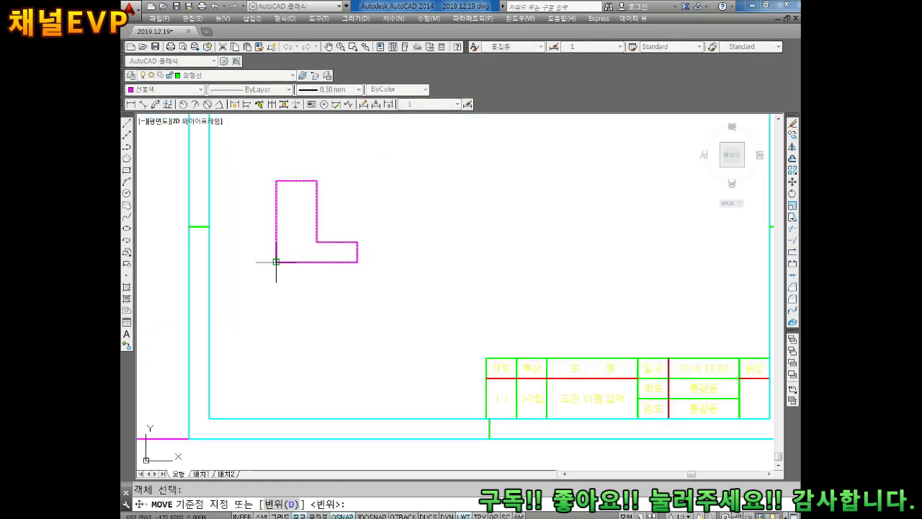
{"action": "left_click", "coordinate": [276, 261]}
{"action": "left_click", "coordinate": [276, 311]}
{"action": "key", "text": "Escape"}
{"action": "middle_click_drag", "start_coordinate": [358, 327], "coordinate": [388, 318]}
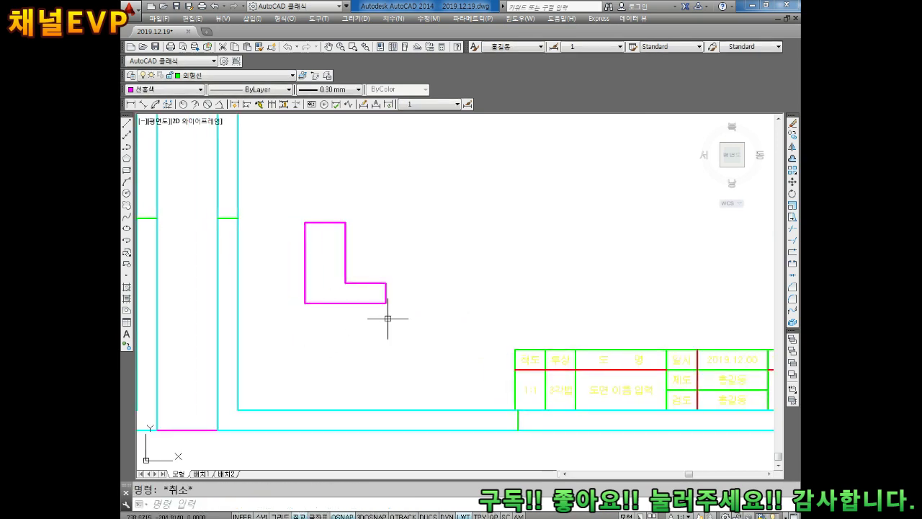
- From the L's lower-right corner, draw lines 30 right, 40 up, 10 left and 30 down
{"action": "type", "text": "l"}
{"action": "key", "text": "Return"}
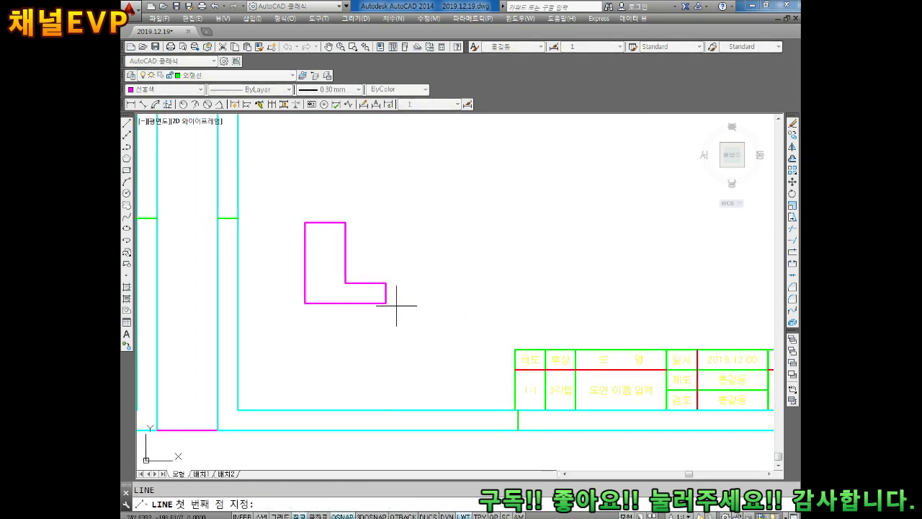
{"action": "left_click", "coordinate": [386, 303]}
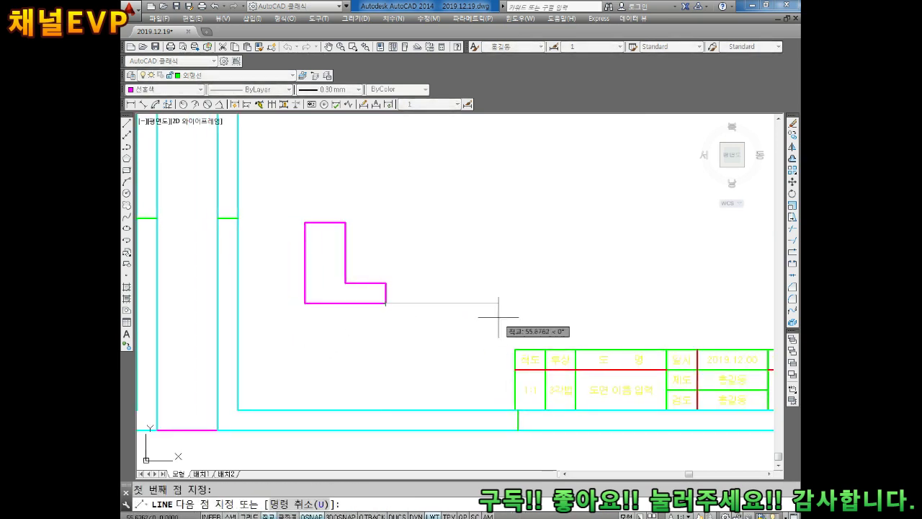
{"action": "type", "text": "30"}
{"action": "key", "text": "Return"}
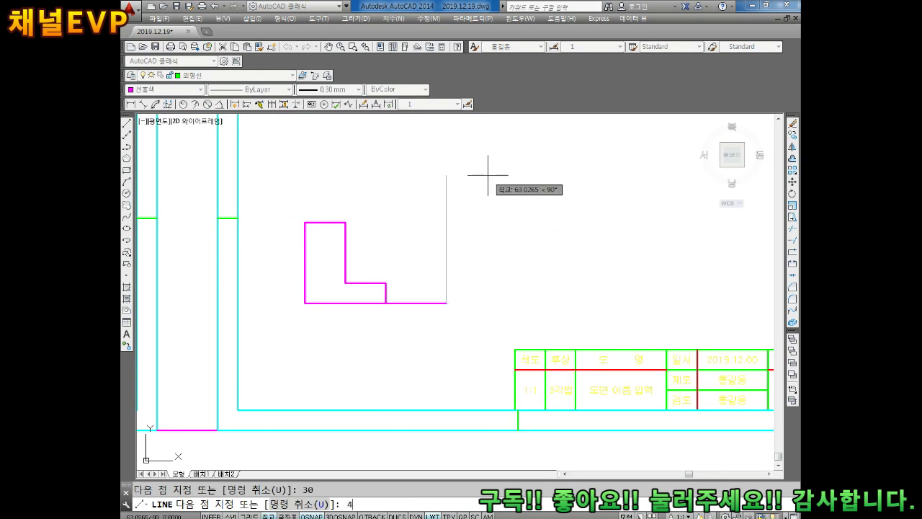
{"action": "type", "text": "0"}
{"action": "key", "text": "Return"}
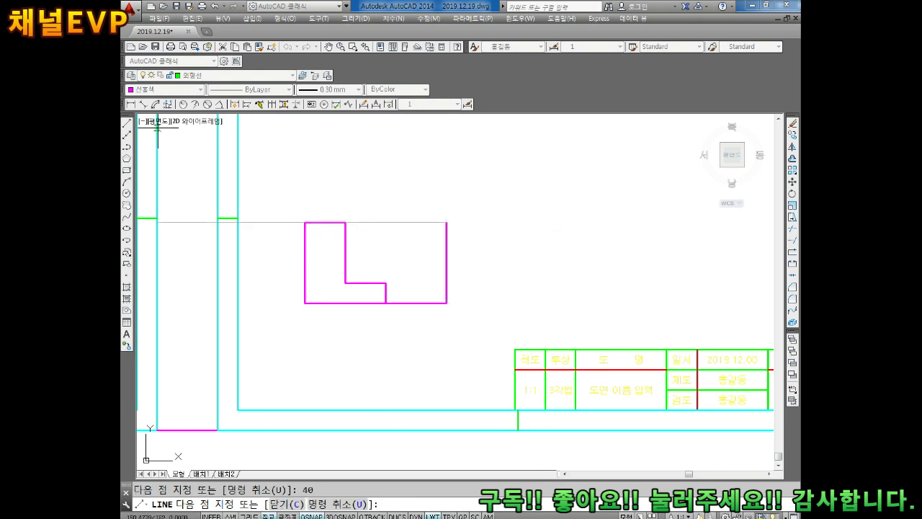
{"action": "key", "text": "Return"}
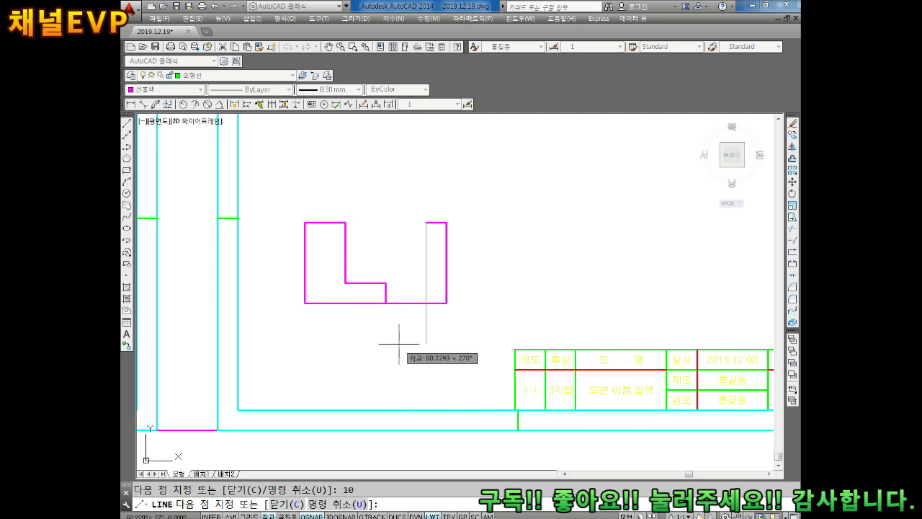
{"action": "type", "text": "30"}
{"action": "key", "text": "Return"}
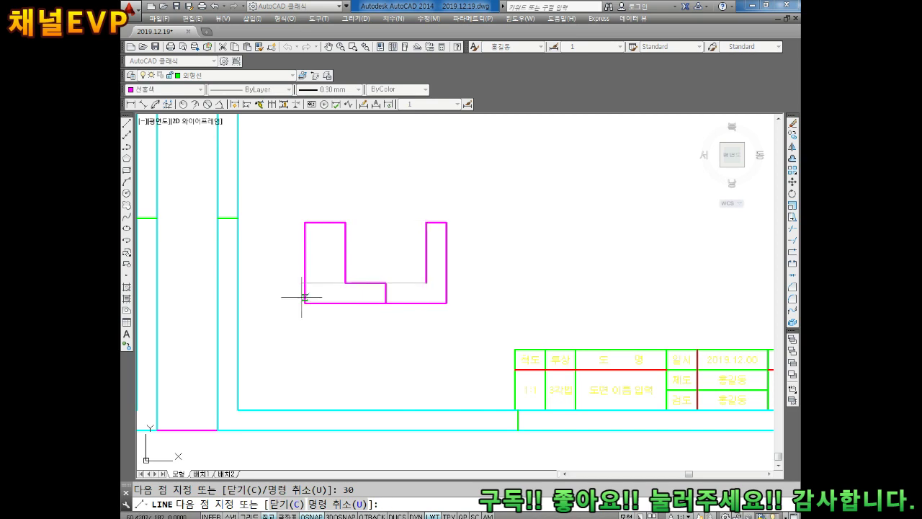
{"action": "key", "text": "Escape"}
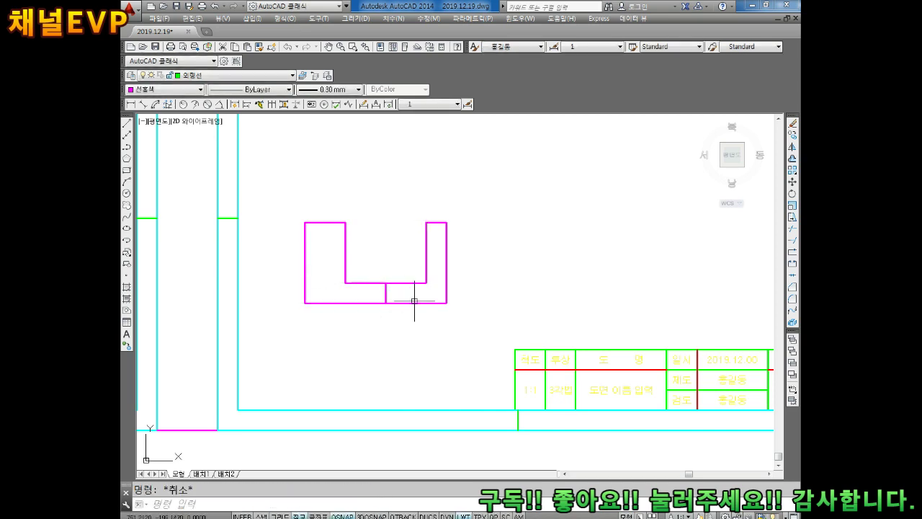
{"action": "middle_click_drag", "start_coordinate": [409, 277], "coordinate": [428, 303]}
- Crossing-select all 11 lines of the U outline and shift them slightly right
{"action": "scroll", "coordinate": [418, 284], "scroll_direction": "up", "scroll_amount": 1}
{"action": "scroll", "coordinate": [435, 300], "scroll_direction": "down", "scroll_amount": 2}
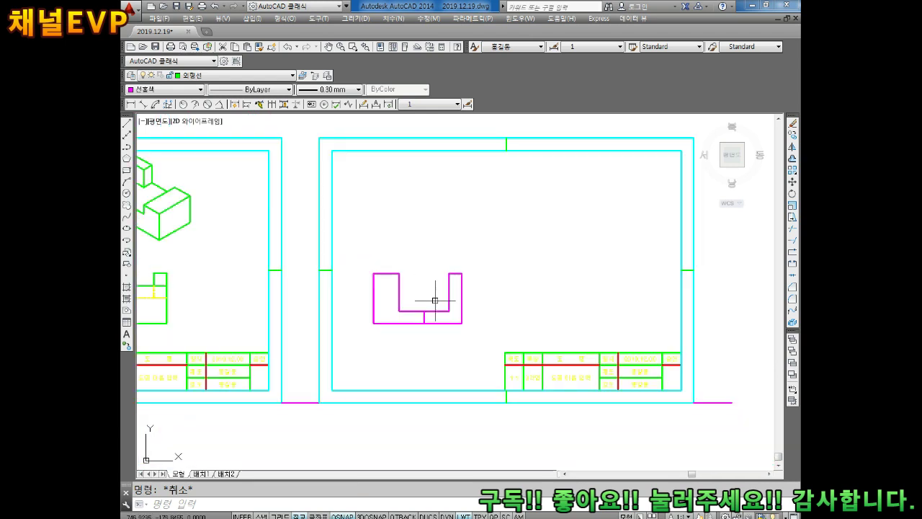
{"action": "type", "text": "M"}
{"action": "key", "text": "Return"}
{"action": "left_click", "coordinate": [490, 247]}
{"action": "left_click", "coordinate": [361, 349]}
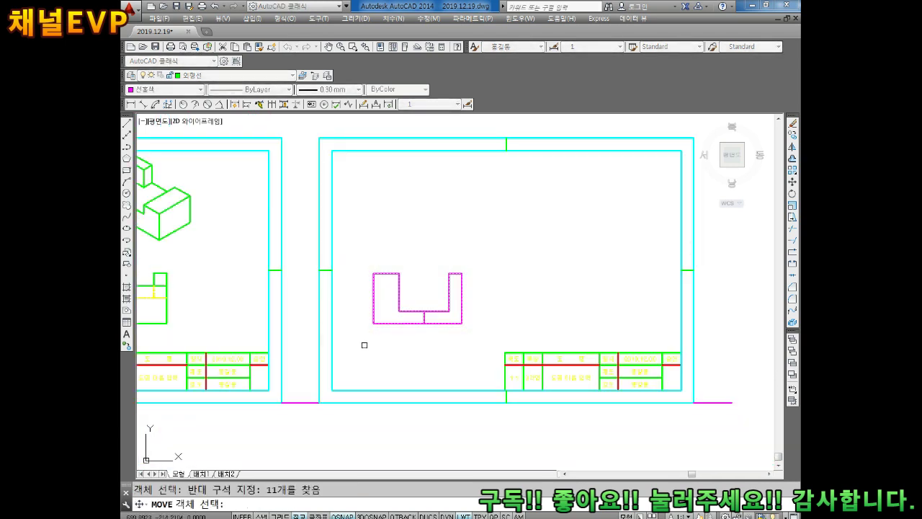
{"action": "key", "text": "Return"}
{"action": "left_click", "coordinate": [370, 321]}
{"action": "left_click", "coordinate": [387, 324]}
{"action": "key", "text": "Escape"}
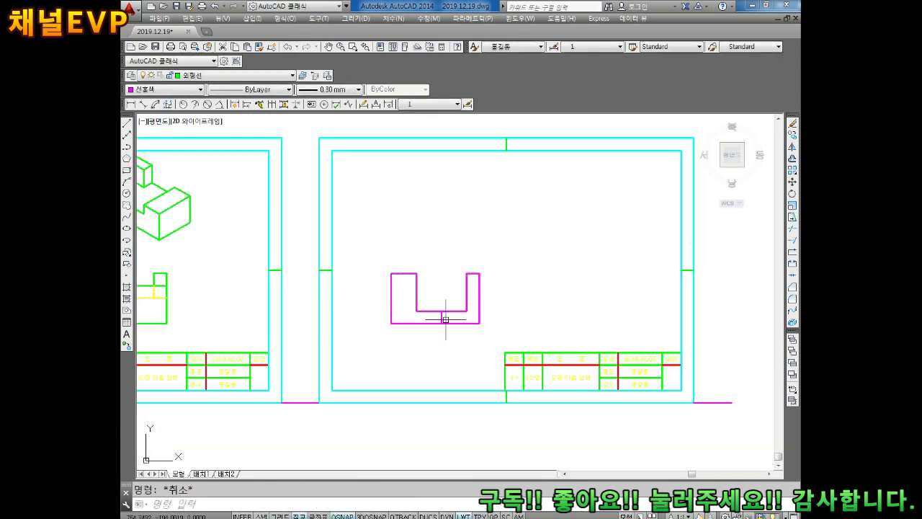
{"action": "scroll", "coordinate": [442, 319], "scroll_direction": "up", "scroll_amount": 2}
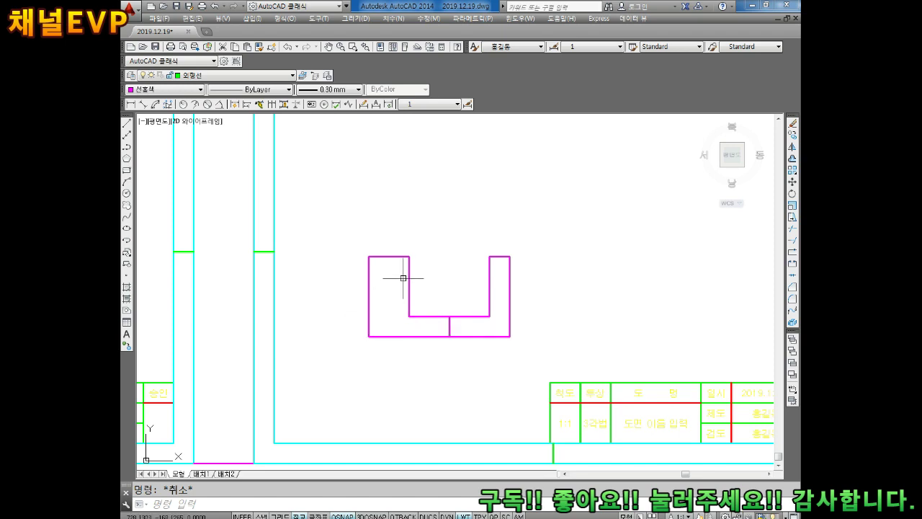
- Offset the U's top edge 20 units down to add a line across the left leg
{"action": "type", "text": "o"}
{"action": "key", "text": "Return"}
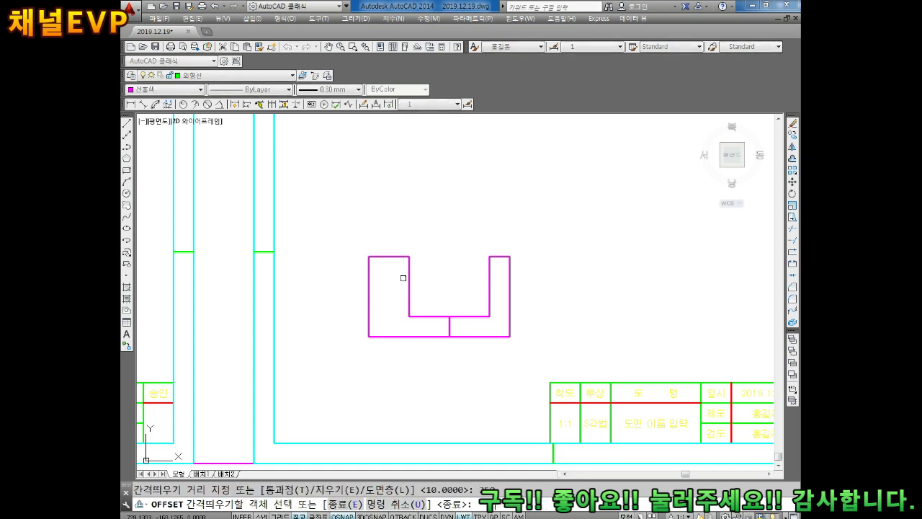
{"action": "key", "text": "Escape"}
{"action": "key", "text": "Return"}
{"action": "key", "text": "Return"}
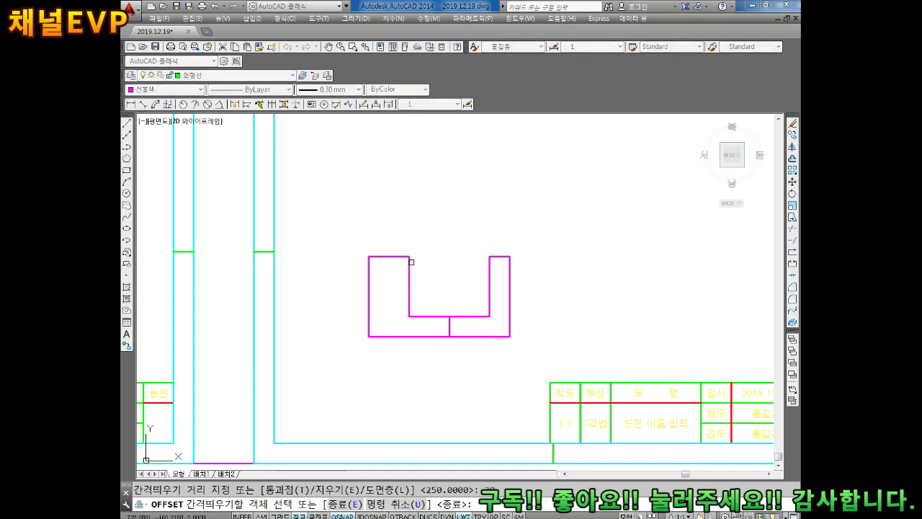
{"action": "left_click", "coordinate": [381, 258]}
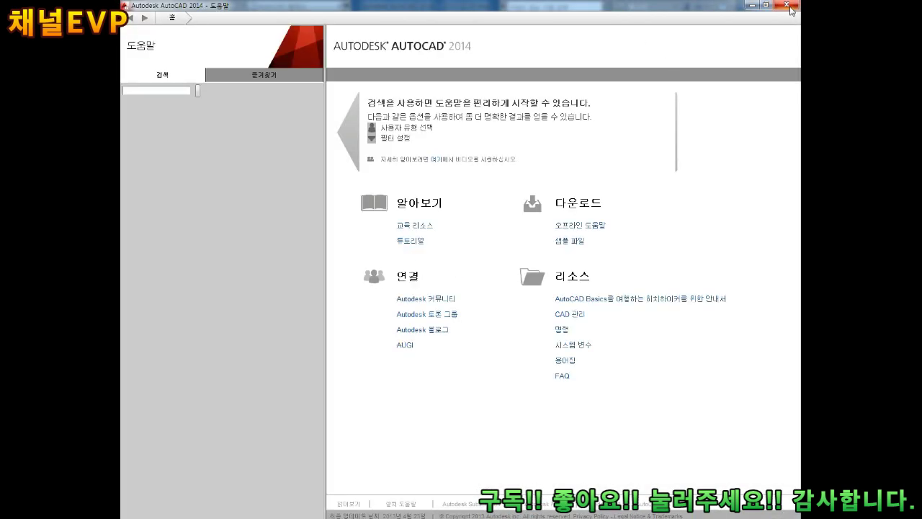
{"action": "key", "text": "Escape"}
{"action": "key", "text": "Return"}
{"action": "key", "text": "Return"}
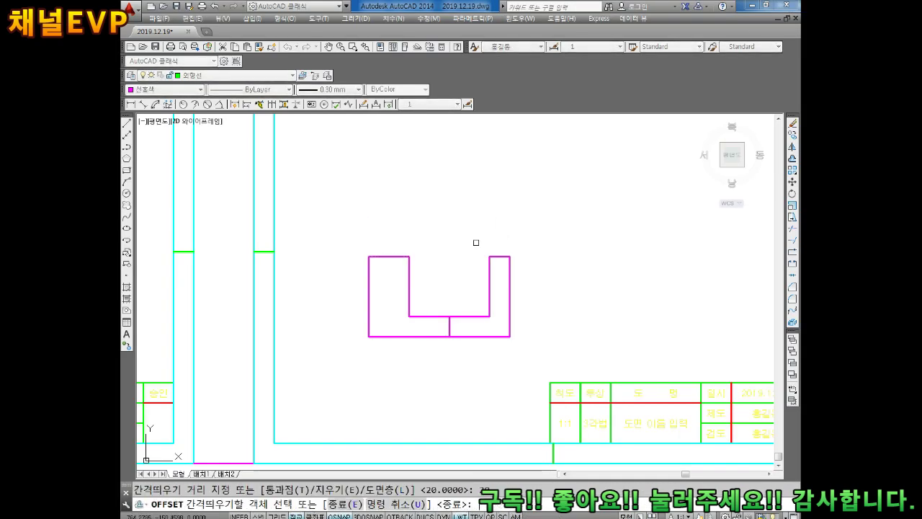
{"action": "left_click", "coordinate": [392, 257]}
{"action": "left_click", "coordinate": [381, 286]}
{"action": "key", "text": "Escape"}
{"action": "scroll", "coordinate": [397, 290], "scroll_direction": "up", "scroll_amount": 3}
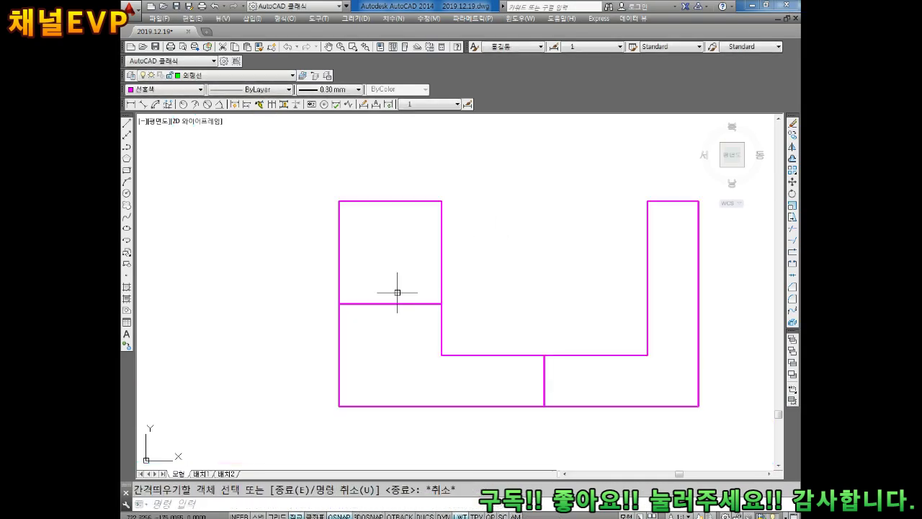
- Put the new left-leg line on the hidden-line layer so it appears dashed
{"action": "left_click_drag", "start_coordinate": [397, 290], "coordinate": [383, 332]}
{"action": "left_click", "coordinate": [191, 75]}
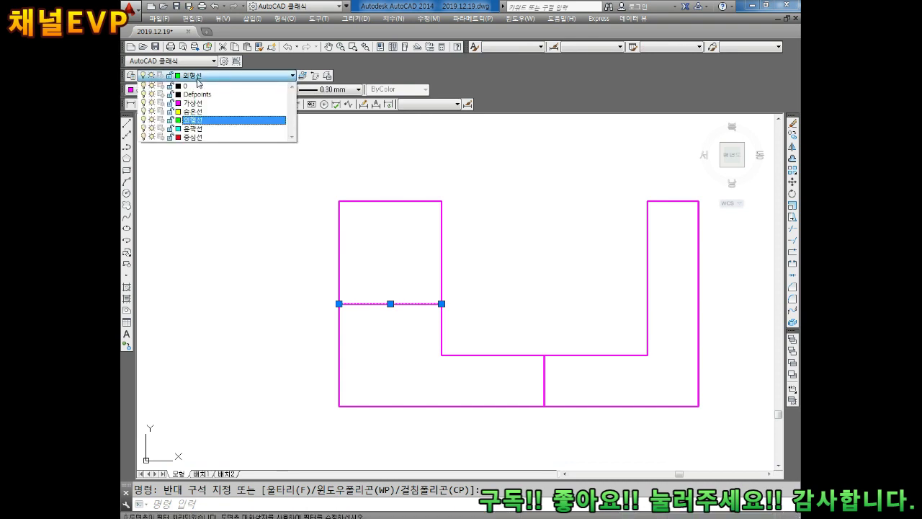
{"action": "left_click", "coordinate": [190, 111]}
{"action": "key", "text": "Escape"}
{"action": "scroll", "coordinate": [335, 206], "scroll_direction": "down", "scroll_amount": 3}
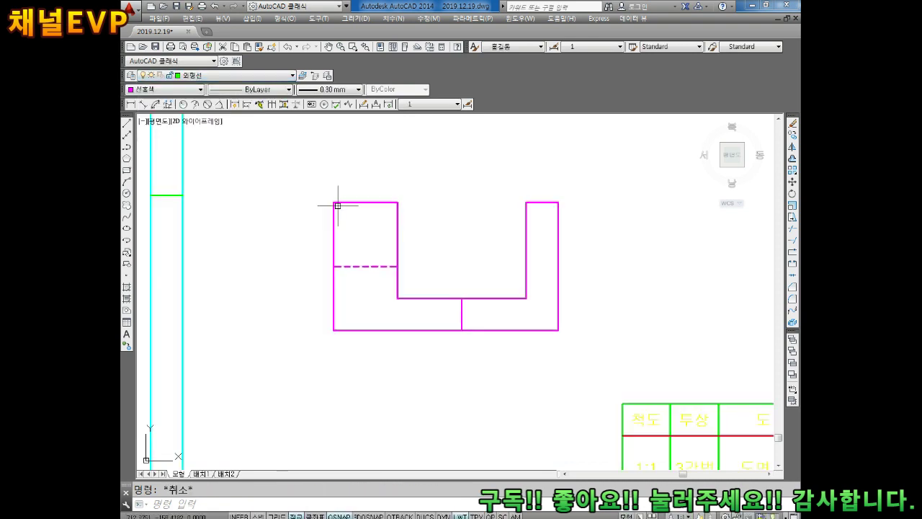
- Project vertical construction lines (XL, Vertical) through the five vertical edges of the U front view
{"action": "middle_click_drag", "start_coordinate": [372, 269], "coordinate": [397, 307]}
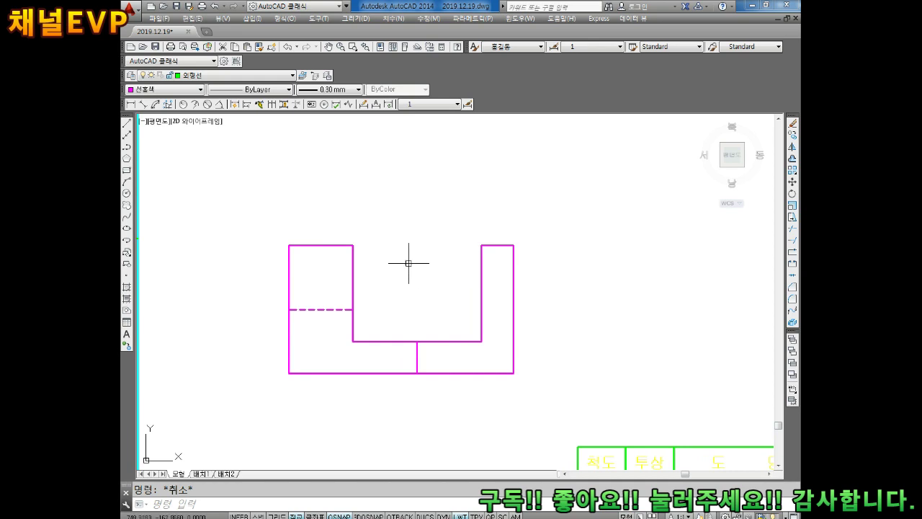
{"action": "scroll", "coordinate": [408, 262], "scroll_direction": "down", "scroll_amount": 2}
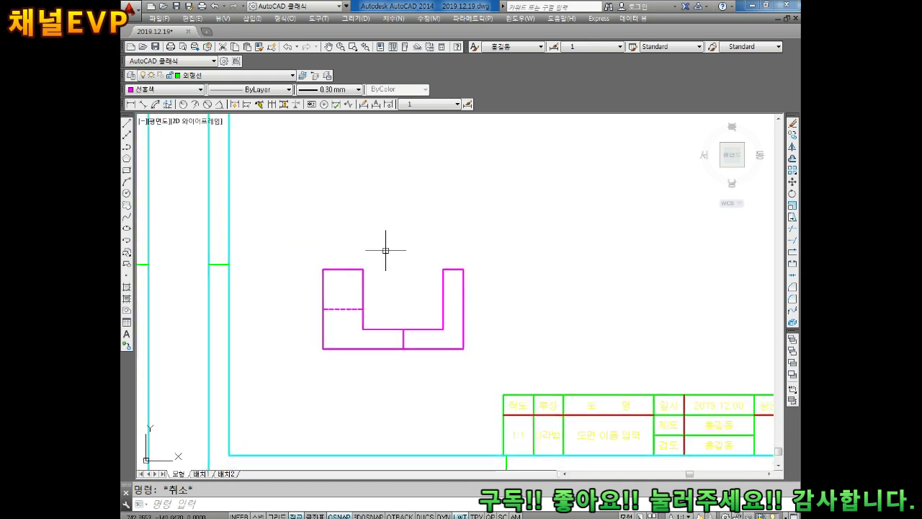
{"action": "type", "text": "xl"}
{"action": "key", "text": "Return"}
{"action": "type", "text": "v"}
{"action": "key", "text": "Return"}
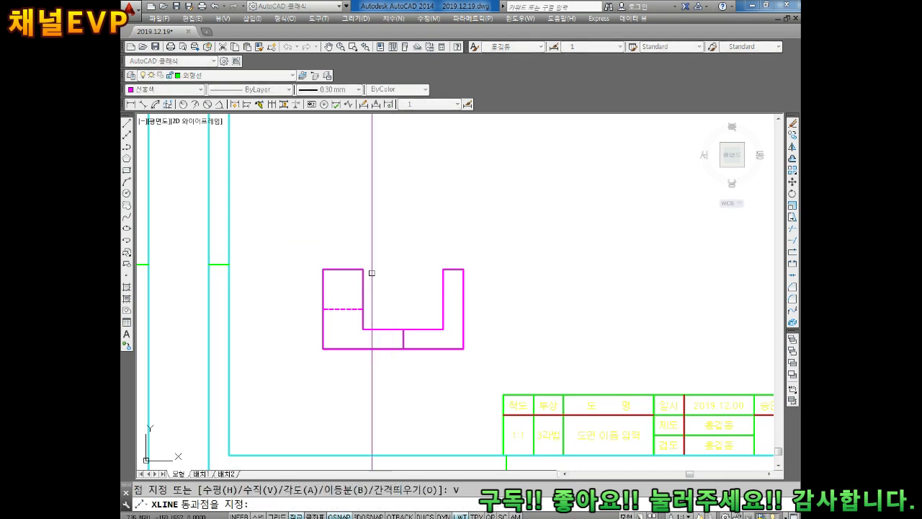
{"action": "left_click", "coordinate": [322, 269]}
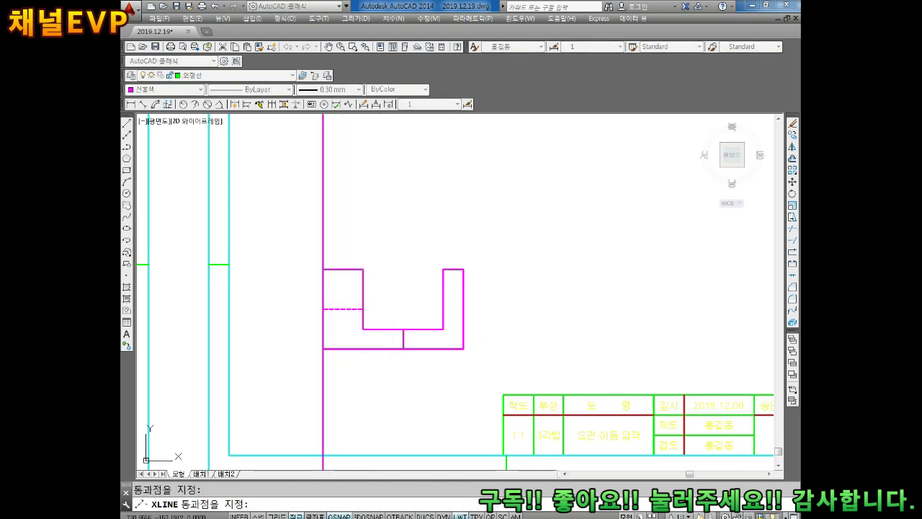
{"action": "left_click", "coordinate": [363, 329]}
{"action": "left_click", "coordinate": [403, 330]}
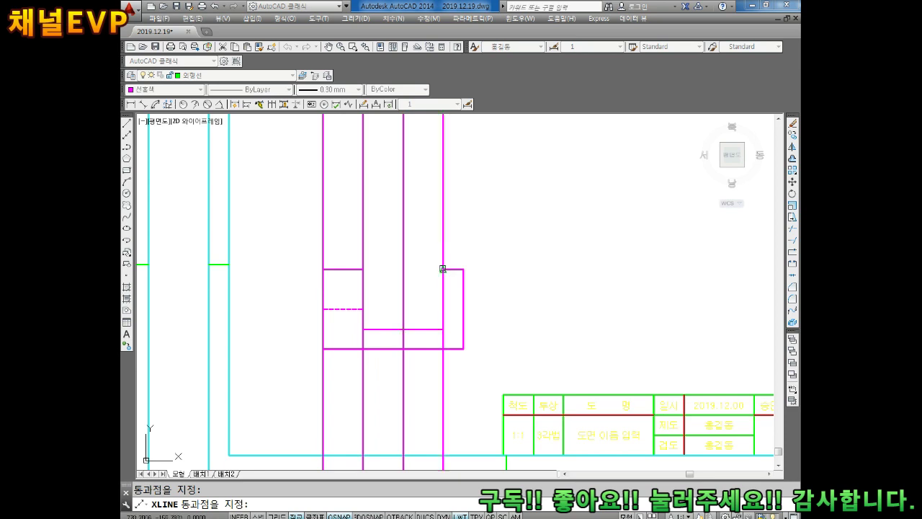
{"action": "left_click", "coordinate": [443, 269]}
{"action": "left_click", "coordinate": [462, 268]}
{"action": "key", "text": "Escape"}
{"action": "middle_click_drag", "start_coordinate": [513, 278], "coordinate": [504, 324]}
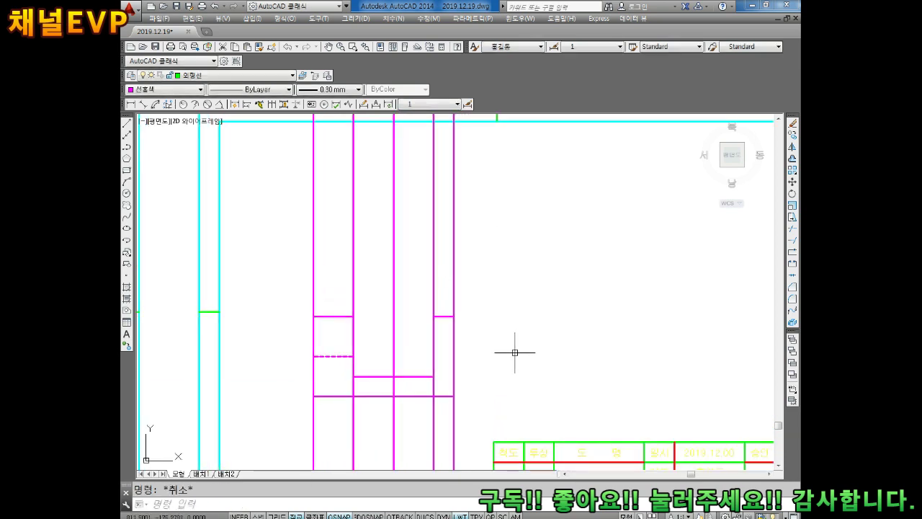
- Draw a horizontal line across the projections and offset a copy 40 units above it
{"action": "type", "text": "l"}
{"action": "key", "text": "Return"}
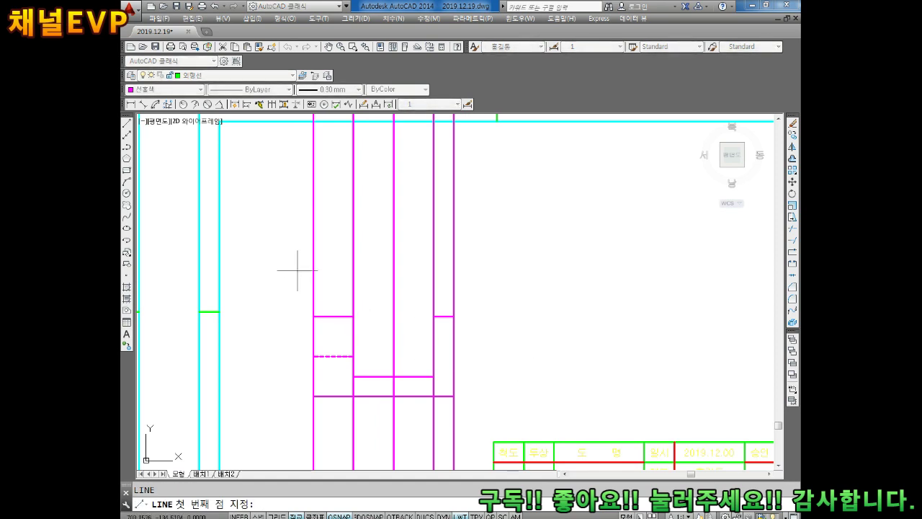
{"action": "left_click", "coordinate": [290, 264]}
{"action": "left_click", "coordinate": [488, 264]}
{"action": "key", "text": "Escape"}
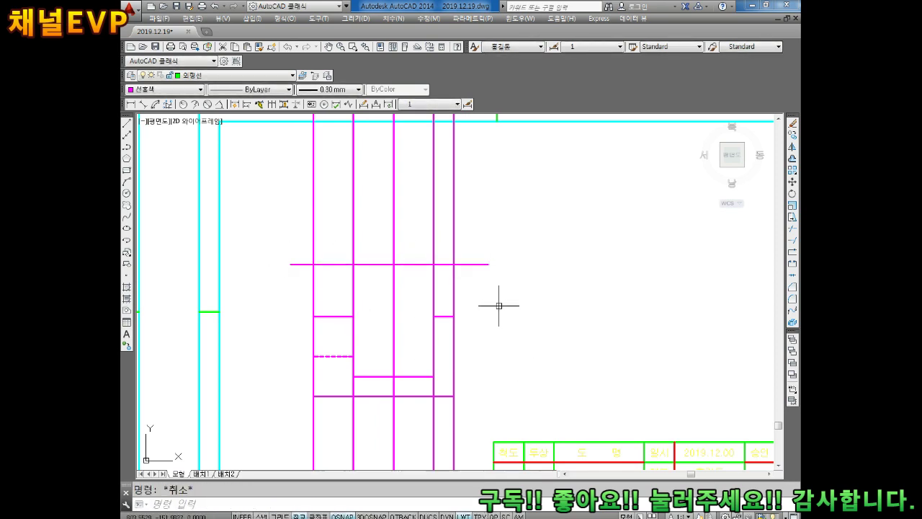
{"action": "type", "text": "o"}
{"action": "key", "text": "Return"}
{"action": "type", "text": "40"}
{"action": "key", "text": "Return"}
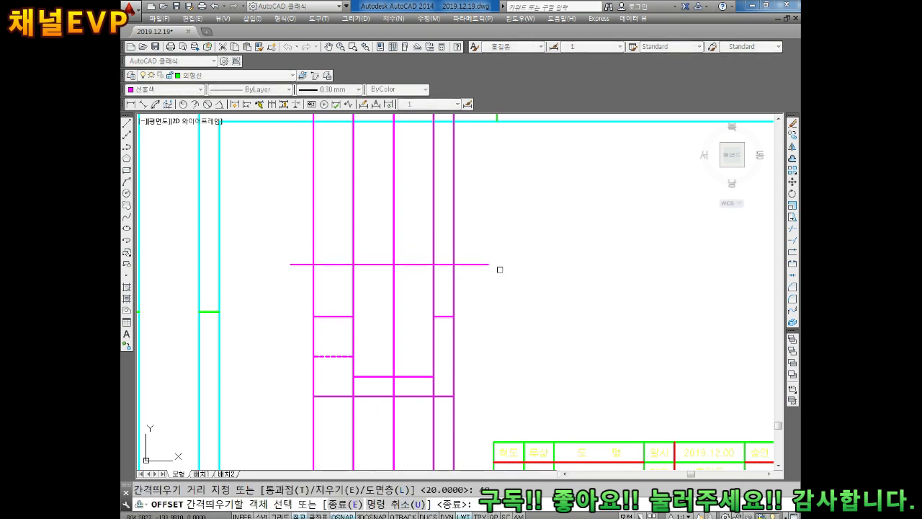
{"action": "left_click", "coordinate": [475, 264]}
{"action": "left_click", "coordinate": [473, 245]}
{"action": "key", "text": "Return"}
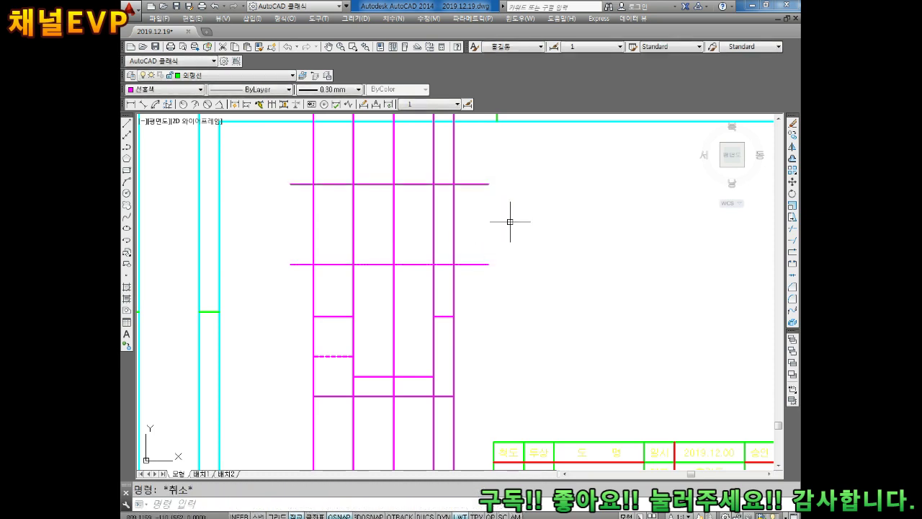
- Trim the projection lines back to the top-view rectangle and select the leftovers between views
{"action": "type", "text": "tr"}
{"action": "key", "text": "Return"}
{"action": "key", "text": "Return"}
{"action": "left_click_drag", "start_coordinate": [490, 160], "coordinate": [477, 260]}
{"action": "mouse_move", "coordinate": [461, 156]}
{"action": "left_mouse_down"}
{"action": "mouse_move", "coordinate": [271, 147]}
{"action": "mouse_move", "coordinate": [274, 272]}
{"action": "left_mouse_up"}
{"action": "left_click_drag", "start_coordinate": [483, 294], "coordinate": [302, 281]}
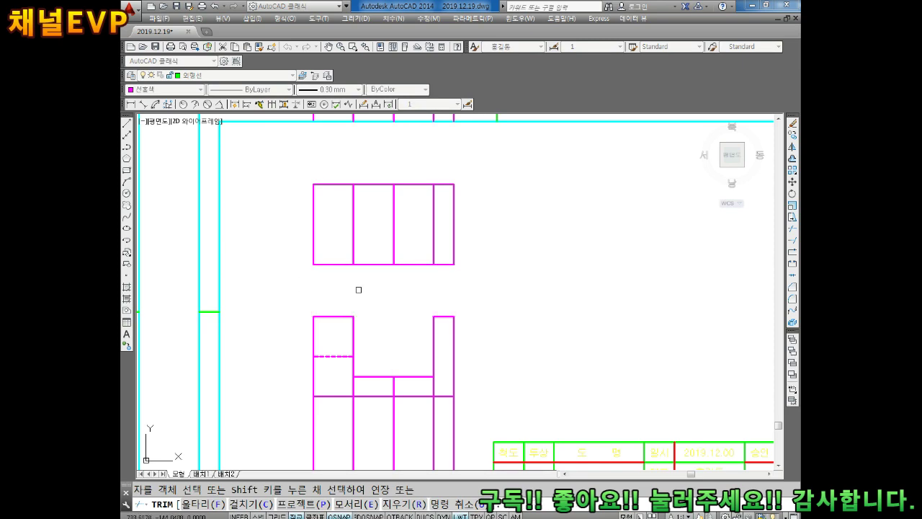
{"action": "middle_click_drag", "start_coordinate": [360, 289], "coordinate": [348, 246]}
{"action": "key", "text": "Return"}
{"action": "left_click_drag", "start_coordinate": [454, 364], "coordinate": [276, 406]}
- Erase the leftover projection lines between the front and top views
{"action": "key", "text": "Delete"}
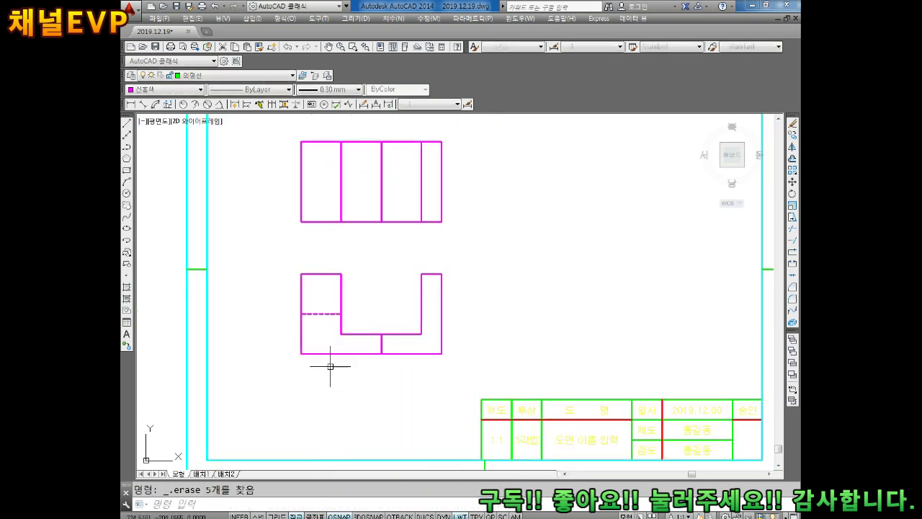
{"action": "scroll", "coordinate": [382, 335], "scroll_direction": "down", "scroll_amount": 1}
{"action": "scroll", "coordinate": [382, 324], "scroll_direction": "down", "scroll_amount": 3}
{"action": "left_click_drag", "start_coordinate": [401, 228], "coordinate": [297, 229]}
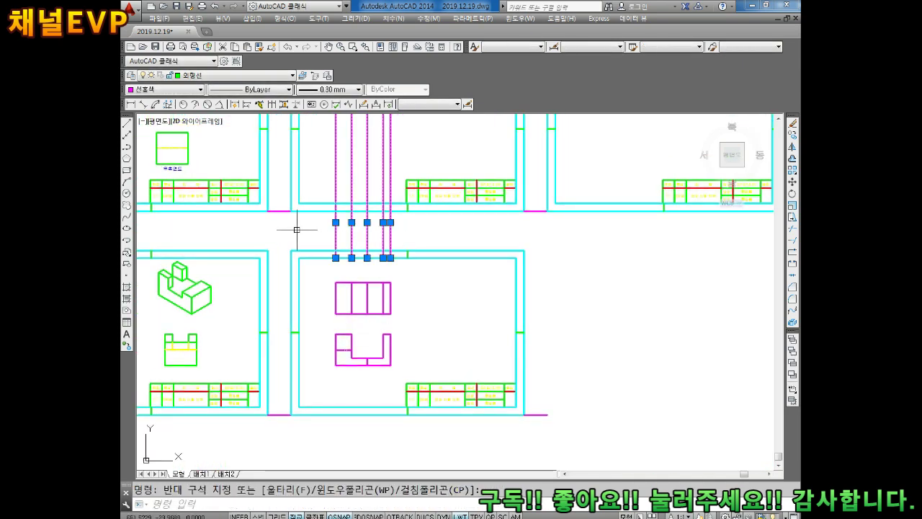
{"action": "key", "text": "Delete"}
{"action": "scroll", "coordinate": [352, 287], "scroll_direction": "up", "scroll_amount": 5}
{"action": "middle_click_drag", "start_coordinate": [355, 288], "coordinate": [350, 206]}
{"action": "scroll", "coordinate": [361, 238], "scroll_direction": "down", "scroll_amount": 3}
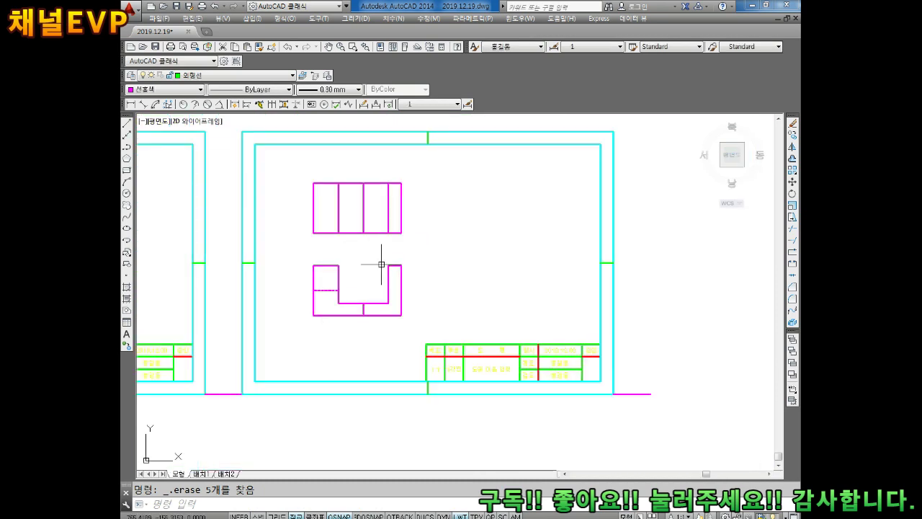
{"action": "scroll", "coordinate": [358, 275], "scroll_direction": "up", "scroll_amount": 4}
{"action": "middle_click_drag", "start_coordinate": [358, 276], "coordinate": [340, 250]}
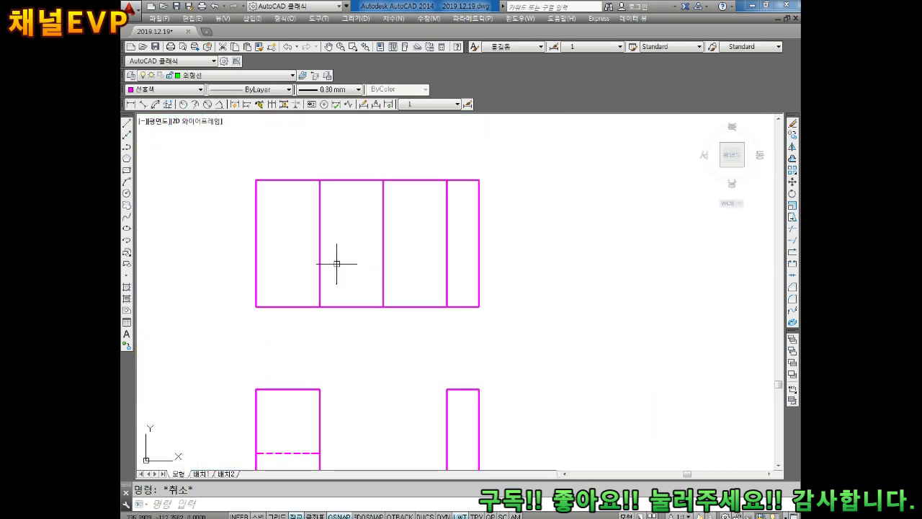
{"action": "mouse_move", "coordinate": [334, 261]}
{"action": "middle_mouse_down"}
{"action": "mouse_move", "coordinate": [329, 272]}
{"action": "mouse_move", "coordinate": [338, 256]}
{"action": "middle_mouse_up"}
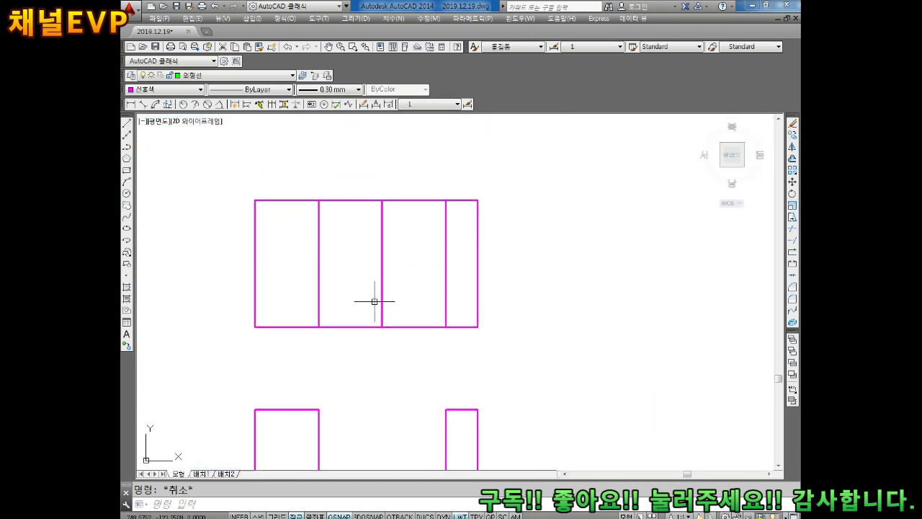
{"action": "type", "text": "ㄴ"}
- Draw a horizontal line from the top view's right edge to its middle, across the two right strips
{"action": "key", "text": "Return"}
{"action": "left_click", "coordinate": [478, 263]}
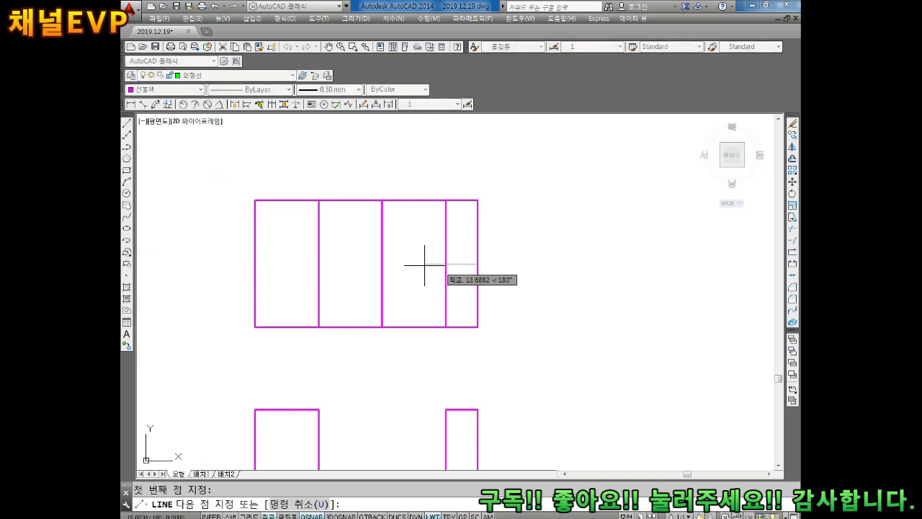
{"action": "left_click", "coordinate": [382, 263]}
{"action": "key", "text": "Escape"}
- Trim and erase the lines at the top view's lower-right corner to form the notch
{"action": "type", "text": "r"}
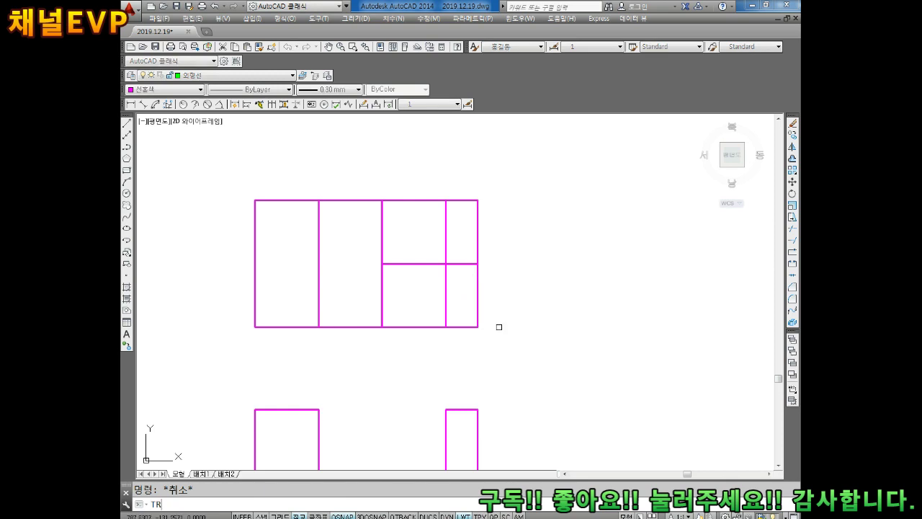
{"action": "key", "text": "Return"}
{"action": "left_click", "coordinate": [504, 296]}
{"action": "left_click", "coordinate": [442, 339]}
{"action": "key", "text": "Return"}
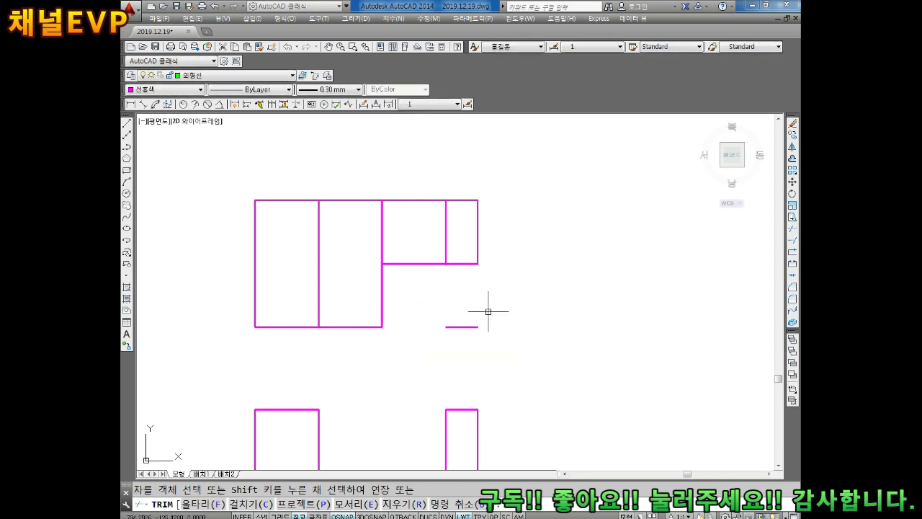
{"action": "left_click", "coordinate": [516, 294]}
{"action": "left_click", "coordinate": [470, 331]}
{"action": "key", "text": "Delete"}
{"action": "middle_click_drag", "start_coordinate": [406, 280], "coordinate": [399, 304]}
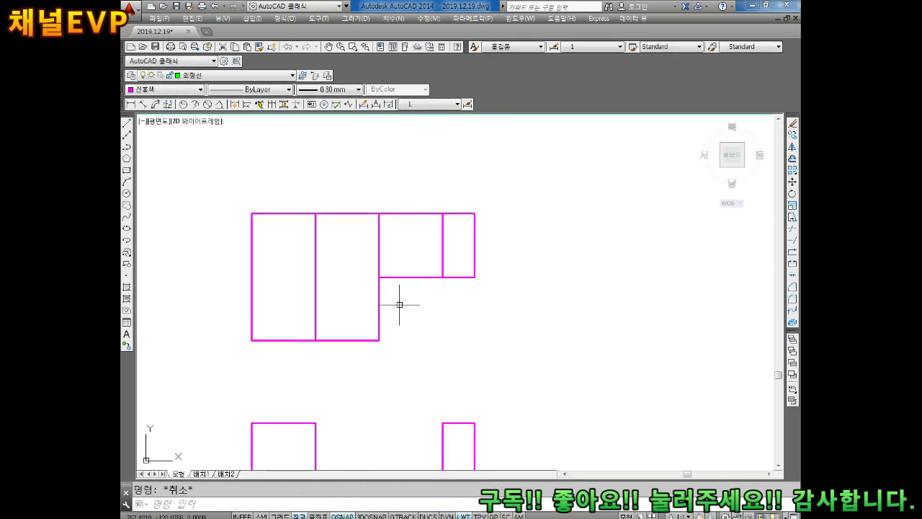
- Trim away the divider line left inside the notched area
{"action": "type", "text": "tr"}
{"action": "key", "text": "Return"}
{"action": "left_click_drag", "start_coordinate": [396, 234], "coordinate": [362, 262]}
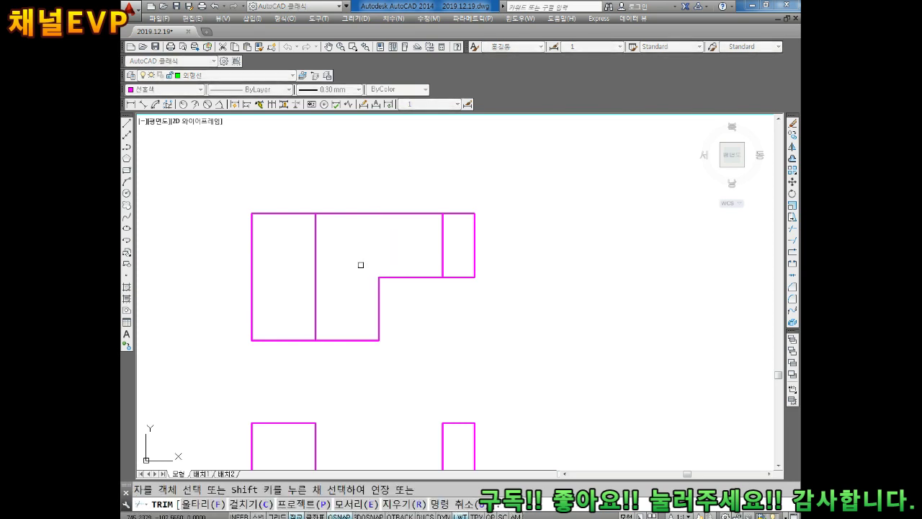
{"action": "key", "text": "Escape"}
{"action": "scroll", "coordinate": [364, 276], "scroll_direction": "down", "scroll_amount": 2}
{"action": "middle_click_drag", "start_coordinate": [363, 276], "coordinate": [365, 276]}
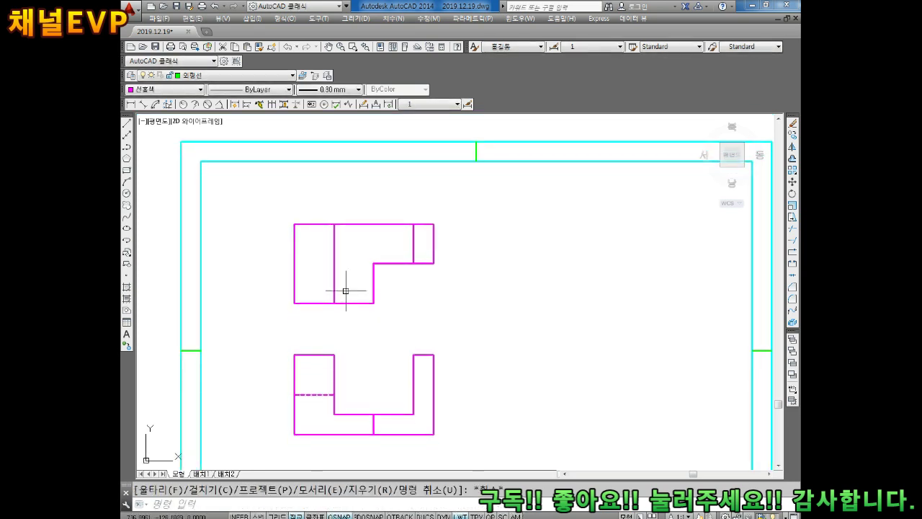
{"action": "scroll", "coordinate": [346, 291], "scroll_direction": "up", "scroll_amount": 2}
{"action": "key", "text": "Escape"}
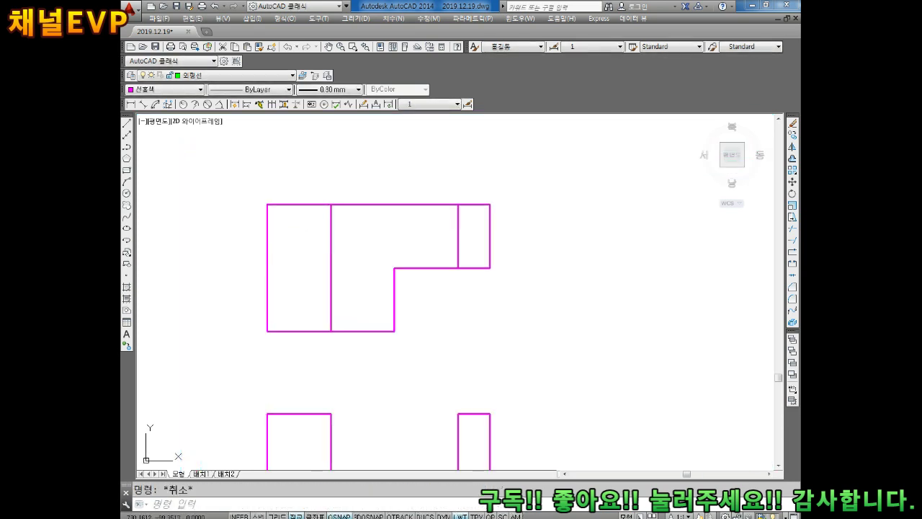
- Offset the top view's top and bottom edges 10 units inward
{"action": "type", "text": "o"}
{"action": "key", "text": "Return"}
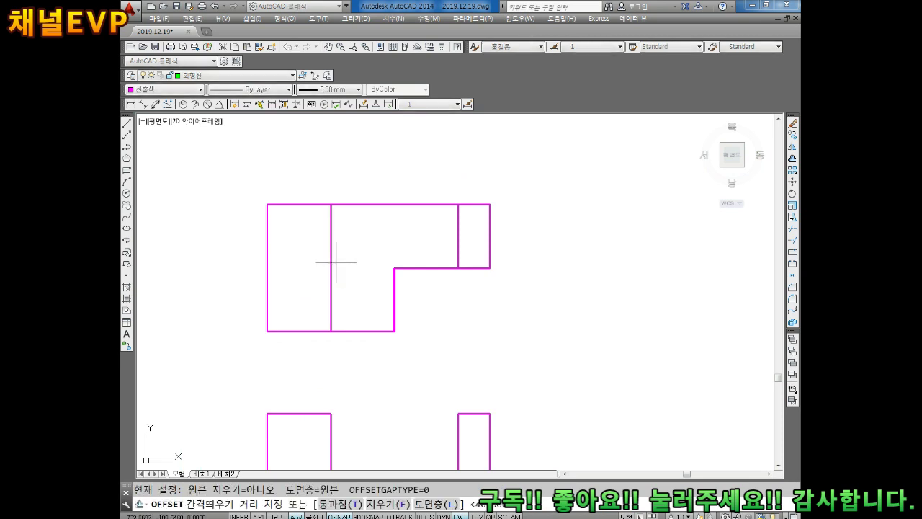
{"action": "type", "text": "10"}
{"action": "key", "text": "Return"}
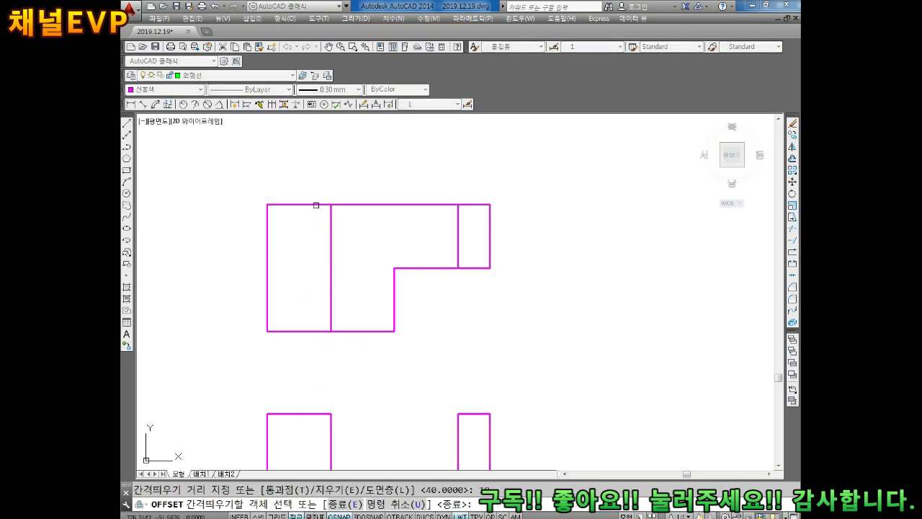
{"action": "left_click", "coordinate": [293, 204]}
{"action": "left_click", "coordinate": [293, 251]}
{"action": "left_click", "coordinate": [286, 325]}
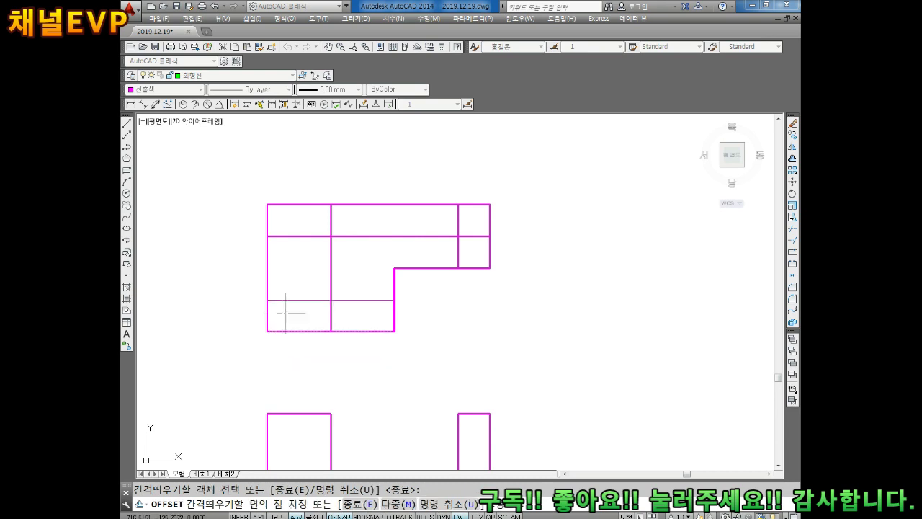
{"action": "left_click", "coordinate": [288, 313]}
{"action": "key", "text": "Escape"}
{"action": "type", "text": "TR"}
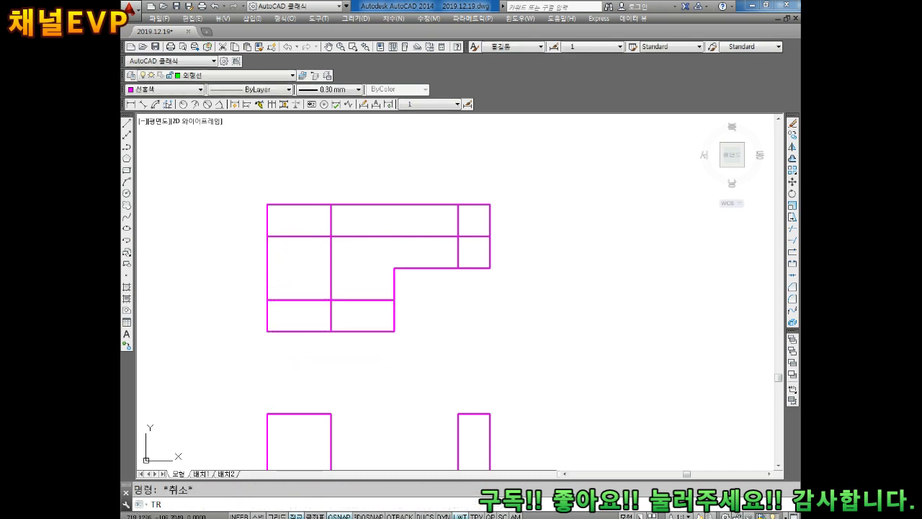
- Trim the two new offset lines back to the left strip
{"action": "key", "text": "Return"}
{"action": "key", "text": "Return"}
{"action": "left_click_drag", "start_coordinate": [372, 237], "coordinate": [347, 312]}
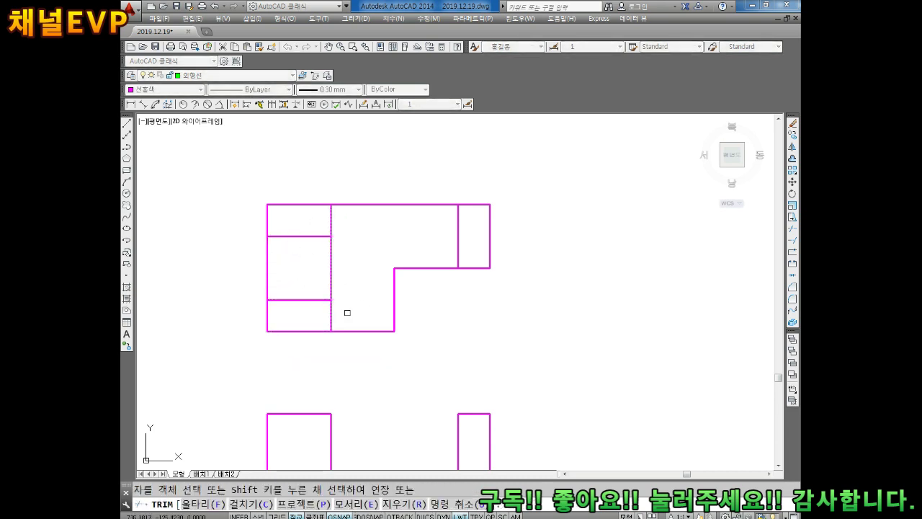
{"action": "key", "text": "Escape"}
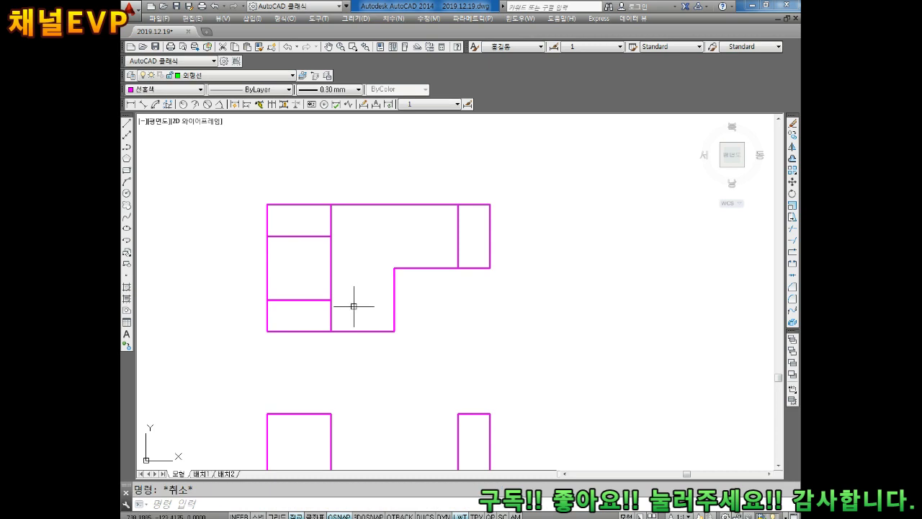
{"action": "scroll", "coordinate": [358, 315], "scroll_direction": "down", "scroll_amount": 2}
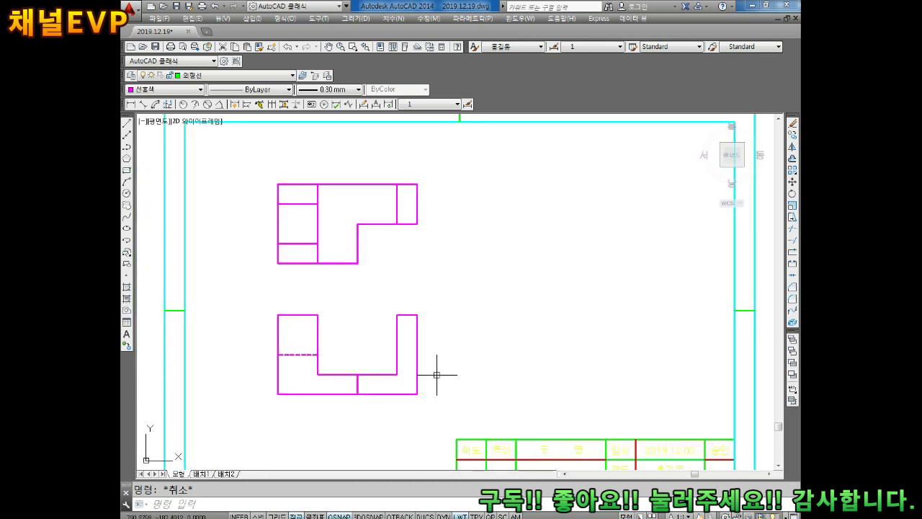
- Run horizontal construction lines through the front view's bottom, step, corner and top heights
{"action": "middle_click_drag", "start_coordinate": [421, 350], "coordinate": [406, 337]}
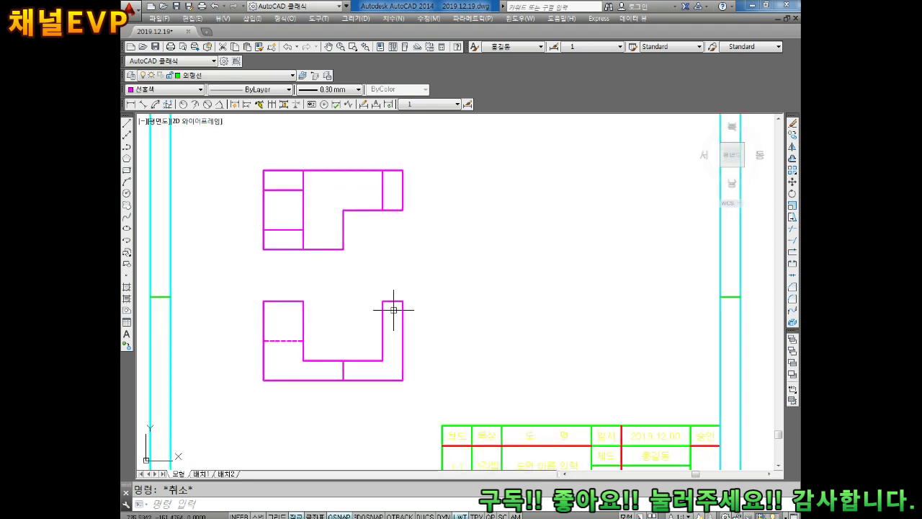
{"action": "type", "text": "X"}
{"action": "key", "text": "Return"}
{"action": "type", "text": "h"}
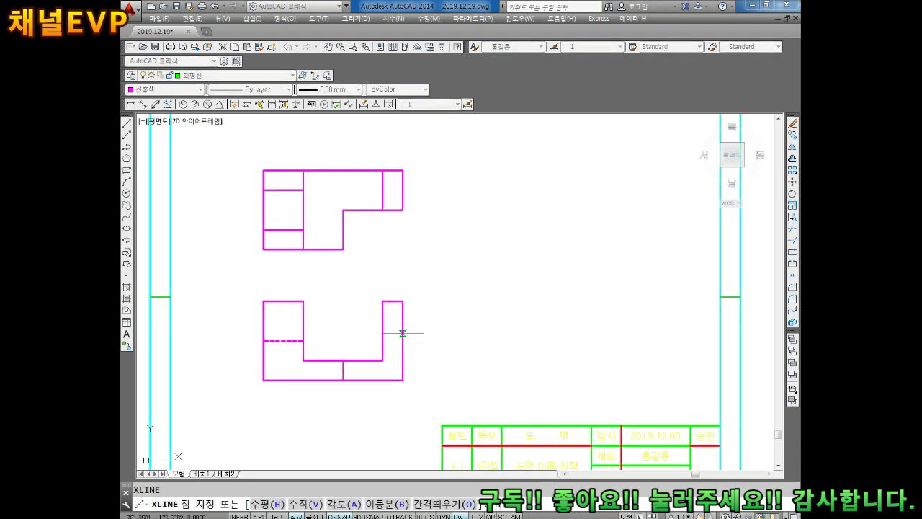
{"action": "key", "text": "Return"}
{"action": "left_click", "coordinate": [385, 380]}
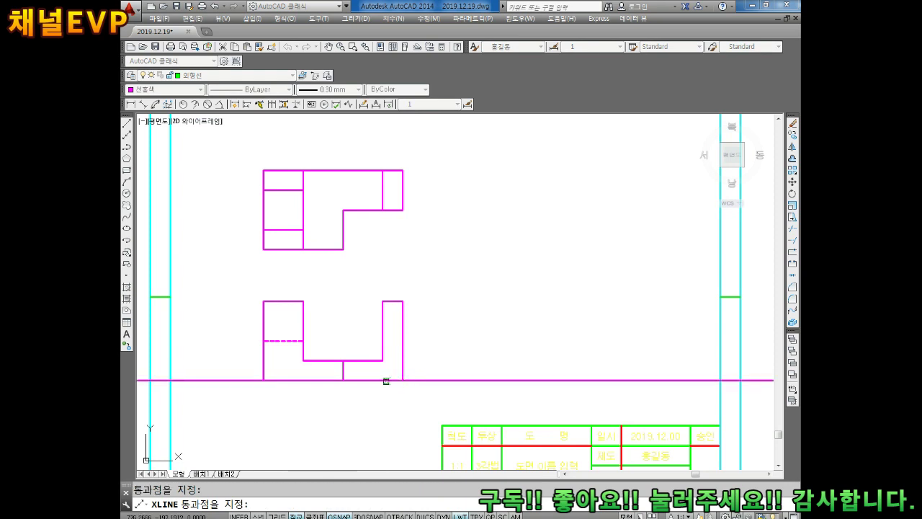
{"action": "left_click", "coordinate": [342, 360]}
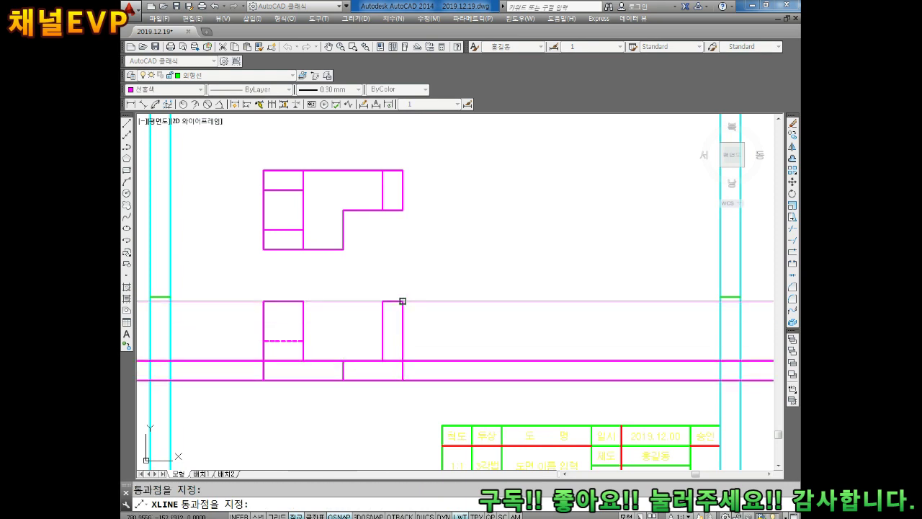
{"action": "left_click", "coordinate": [402, 301]}
{"action": "left_click", "coordinate": [306, 340]}
- Add horizontal construction lines through the top view's bottom, inner corner, step and top edges
{"action": "middle_click_drag", "start_coordinate": [307, 340], "coordinate": [300, 355]}
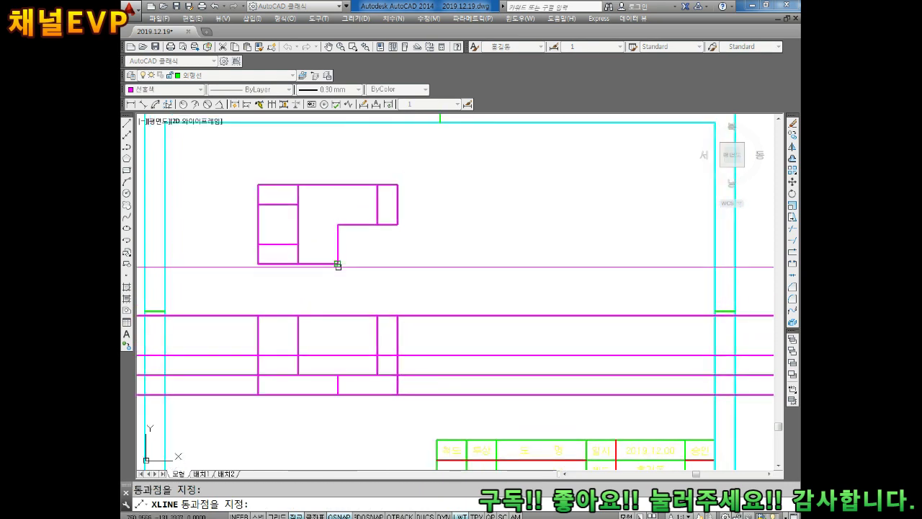
{"action": "left_click", "coordinate": [337, 264]}
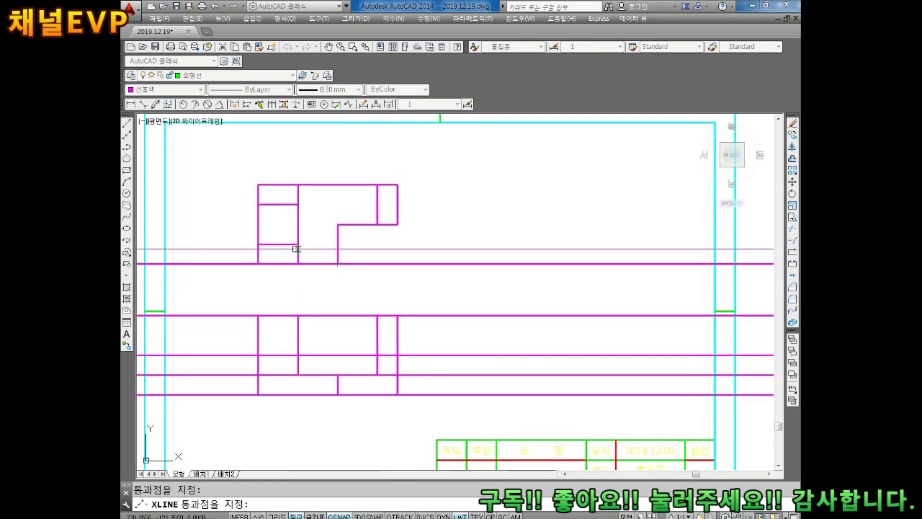
{"action": "left_click", "coordinate": [298, 205]}
{"action": "left_click", "coordinate": [397, 224]}
{"action": "left_click", "coordinate": [397, 185]}
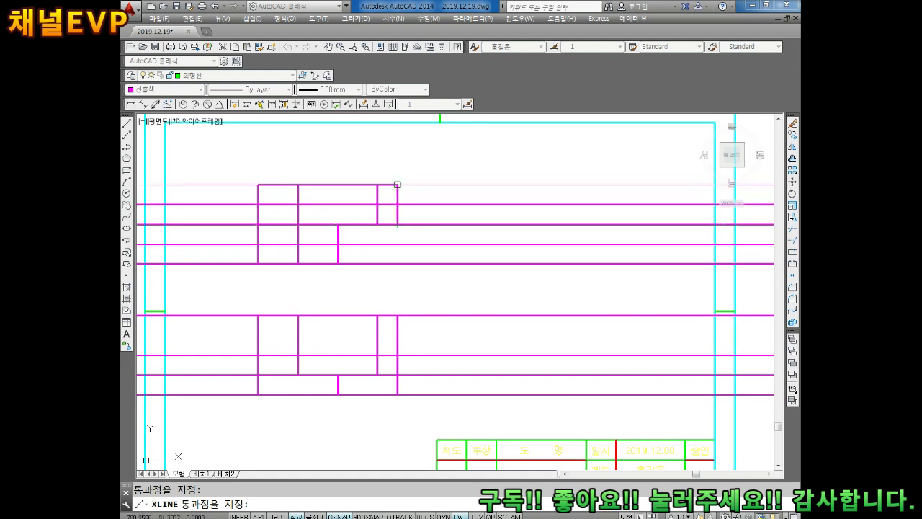
{"action": "key", "text": "Escape"}
{"action": "mouse_move", "coordinate": [500, 335]}
{"action": "middle_mouse_down"}
{"action": "mouse_move", "coordinate": [447, 323]}
{"action": "mouse_move", "coordinate": [506, 348]}
{"action": "middle_mouse_up"}
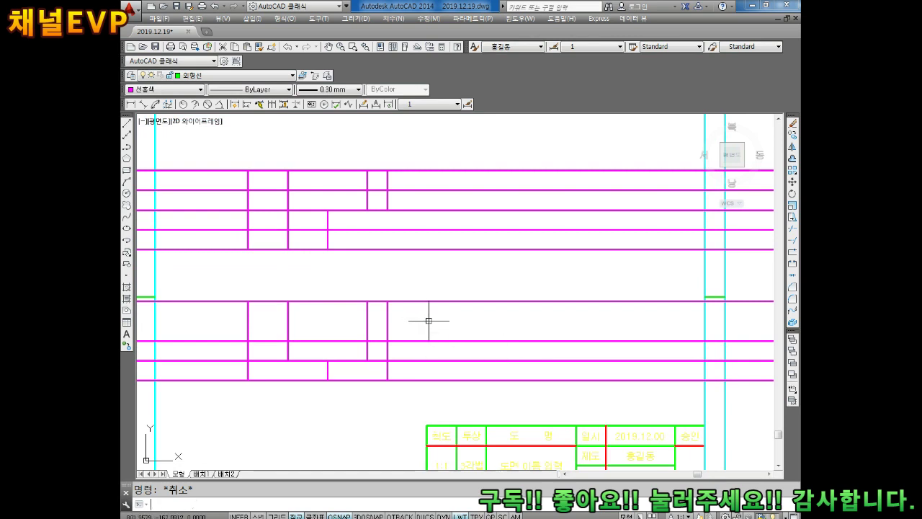
{"action": "key", "text": "space"}
- Place a 45° construction line anchored at a corner of the front view
{"action": "key", "text": "Escape"}
{"action": "key", "text": "space"}
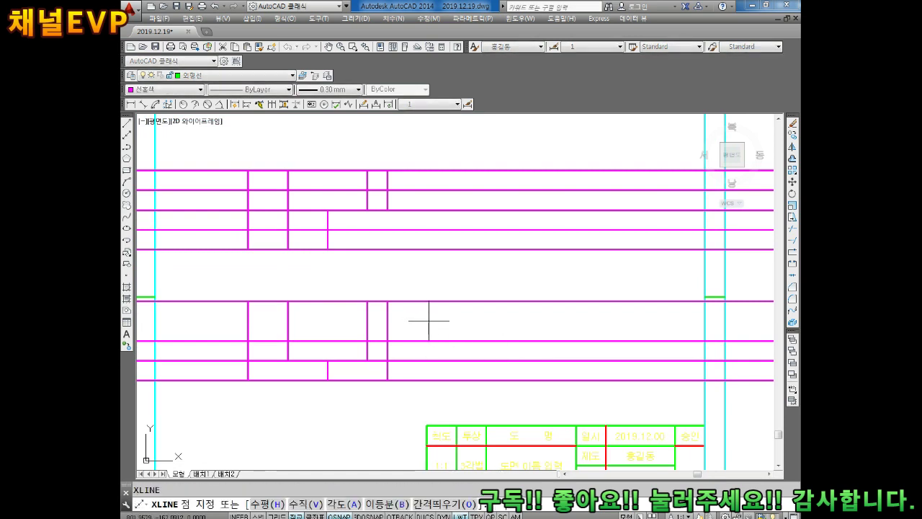
{"action": "type", "text": "a"}
{"action": "key", "text": "Return"}
{"action": "type", "text": "45"}
{"action": "key", "text": "Return"}
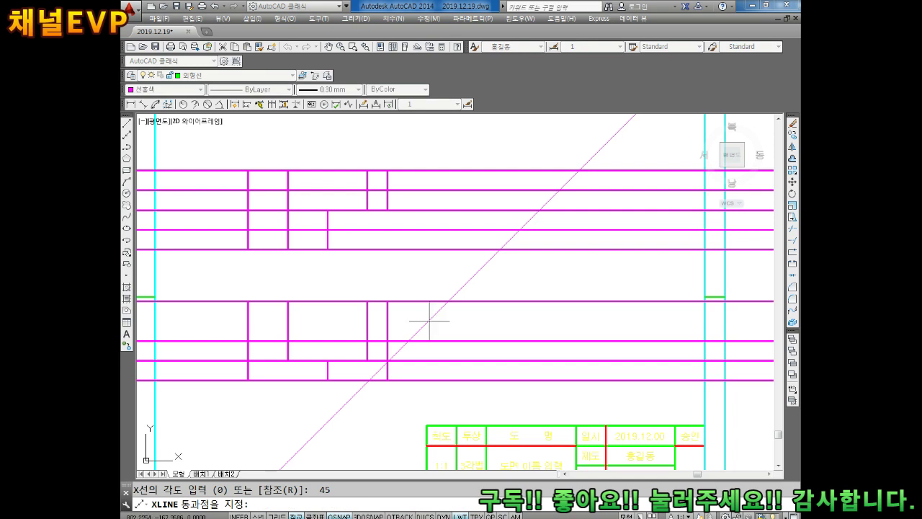
{"action": "left_click", "coordinate": [387, 300]}
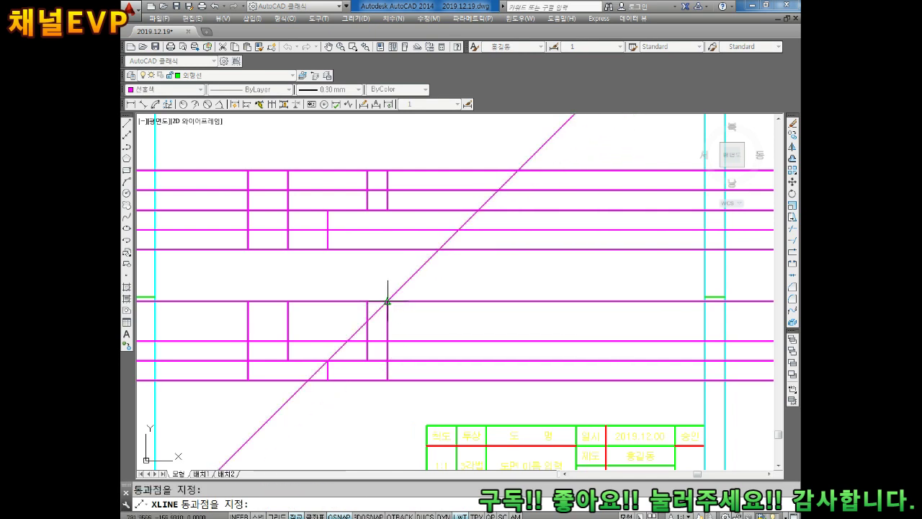
{"action": "key", "text": "Escape"}
{"action": "middle_click_drag", "start_coordinate": [507, 308], "coordinate": [487, 306]}
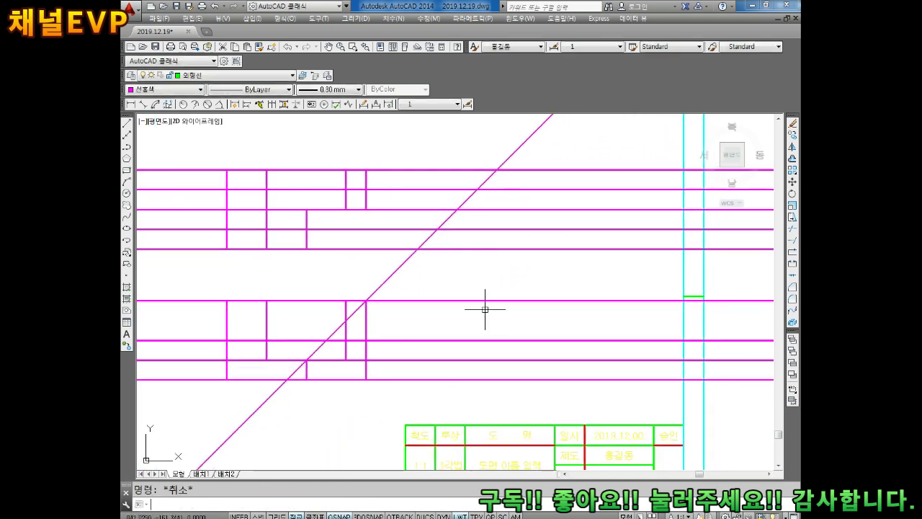
- Drop vertical construction lines through the five points where the horizontals cross the diagonal
{"action": "type", "text": "xl"}
{"action": "key", "text": "Return"}
{"action": "type", "text": "v"}
{"action": "key", "text": "Return"}
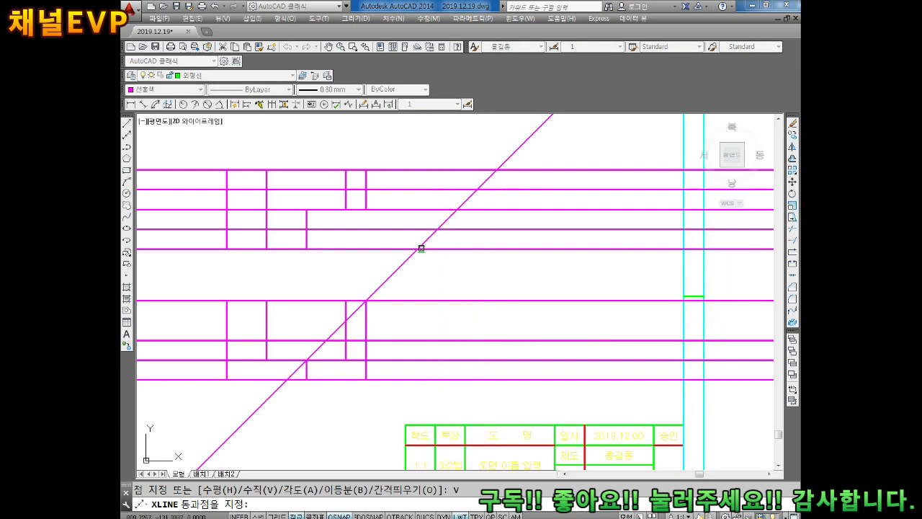
{"action": "left_click", "coordinate": [417, 247]}
{"action": "left_click", "coordinate": [437, 230]}
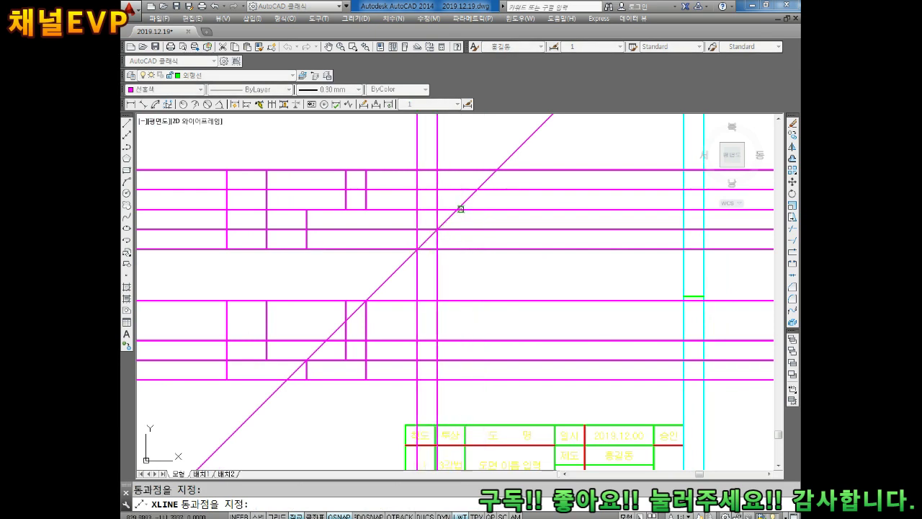
{"action": "left_click", "coordinate": [456, 210]}
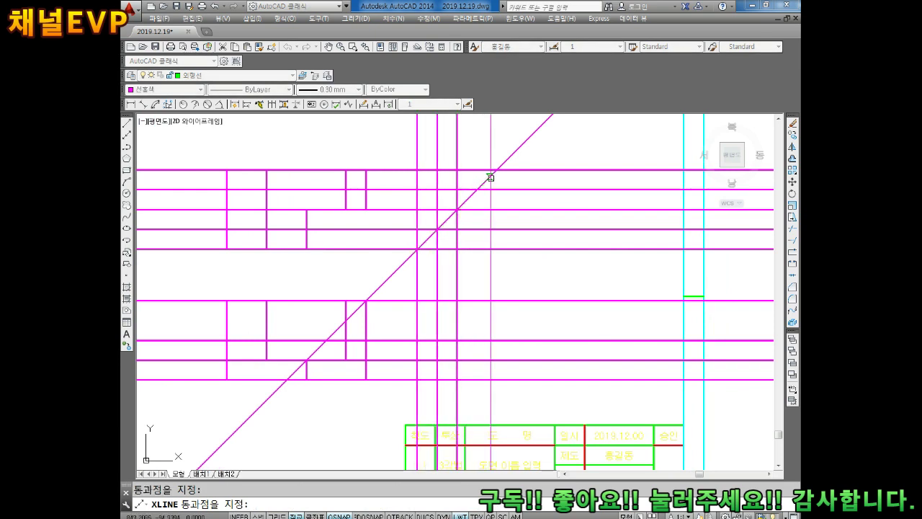
{"action": "left_click", "coordinate": [476, 189]}
{"action": "left_click", "coordinate": [496, 171]}
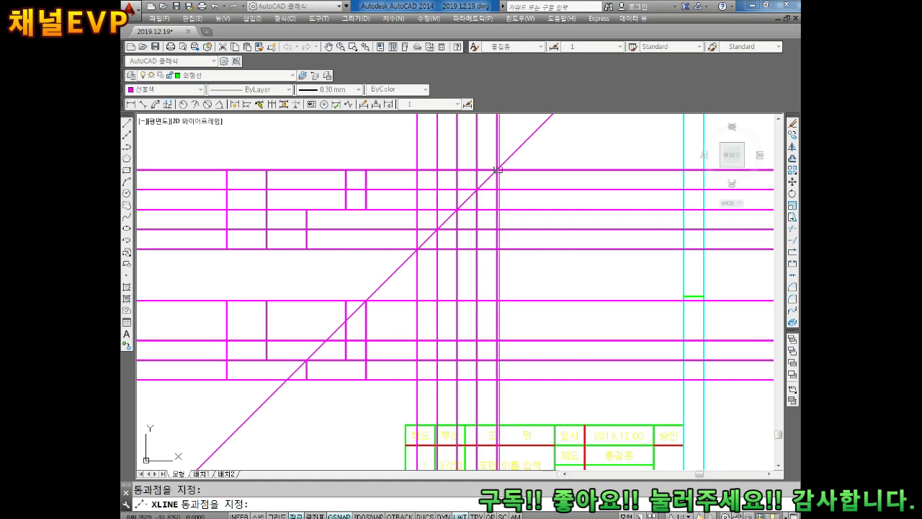
{"action": "key", "text": "Escape"}
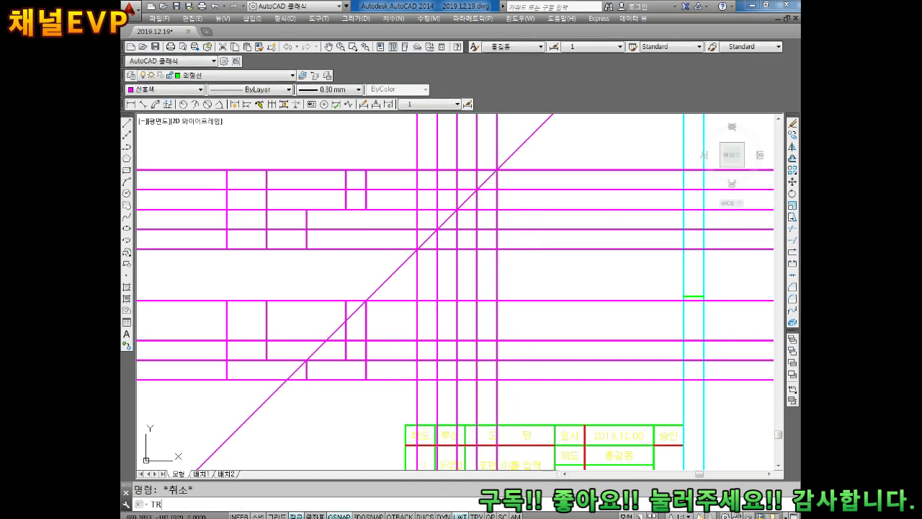
- Trim the construction lines down to a gridded side view beside the front view
{"action": "type", "text": "tr"}
{"action": "key", "text": "Return"}
{"action": "key", "text": "Return"}
{"action": "middle_click_drag", "start_coordinate": [541, 347], "coordinate": [517, 326]}
{"action": "mouse_move", "coordinate": [545, 249]}
{"action": "left_mouse_down"}
{"action": "mouse_move", "coordinate": [495, 363]}
{"action": "mouse_move", "coordinate": [378, 371]}
{"action": "left_mouse_up"}
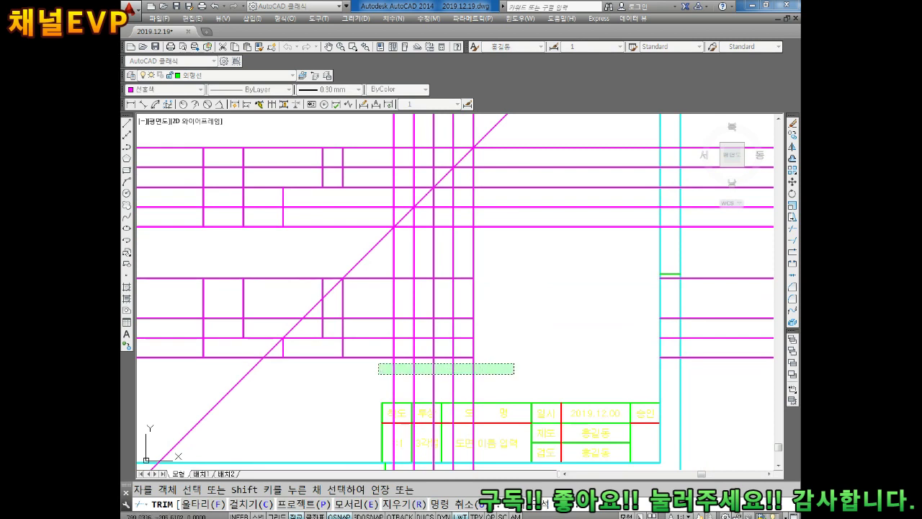
{"action": "left_click_drag", "start_coordinate": [387, 265], "coordinate": [358, 366]}
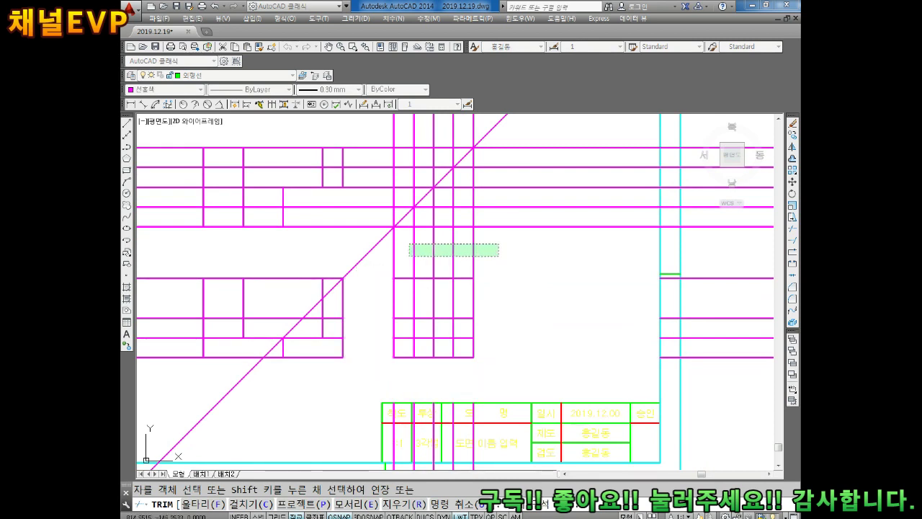
{"action": "left_click_drag", "start_coordinate": [496, 242], "coordinate": [410, 256]}
{"action": "key", "text": "Escape"}
- Erase the 45° miter line and remaining stray construction lines, leaving three clean views
{"action": "key", "text": "Return"}
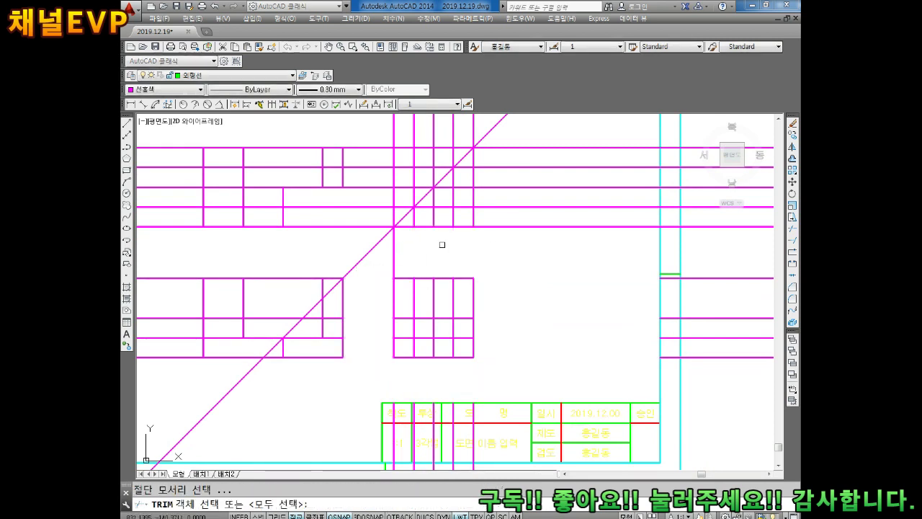
{"action": "key", "text": "Return"}
{"action": "left_click", "coordinate": [442, 244]}
{"action": "middle_click_drag", "start_coordinate": [380, 249], "coordinate": [379, 270]}
{"action": "left_click", "coordinate": [382, 161]}
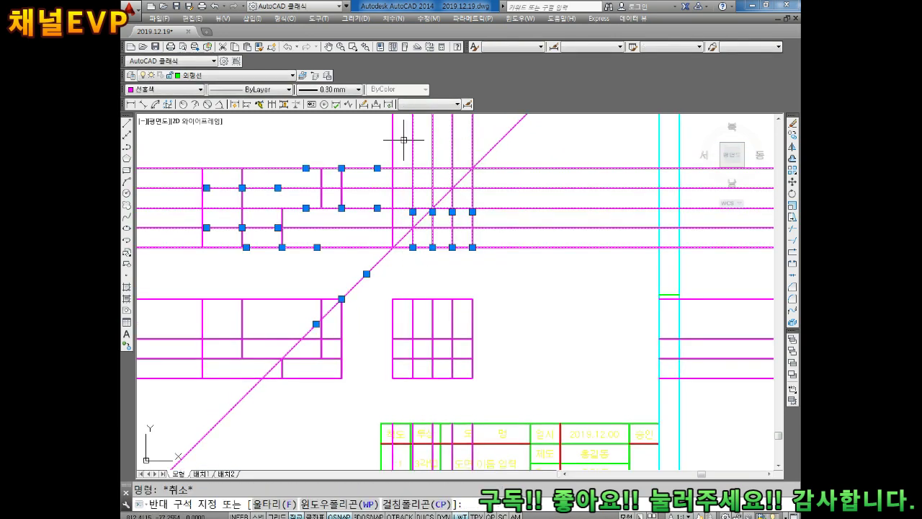
{"action": "key", "text": "Delete"}
{"action": "scroll", "coordinate": [391, 227], "scroll_direction": "down", "scroll_amount": 3}
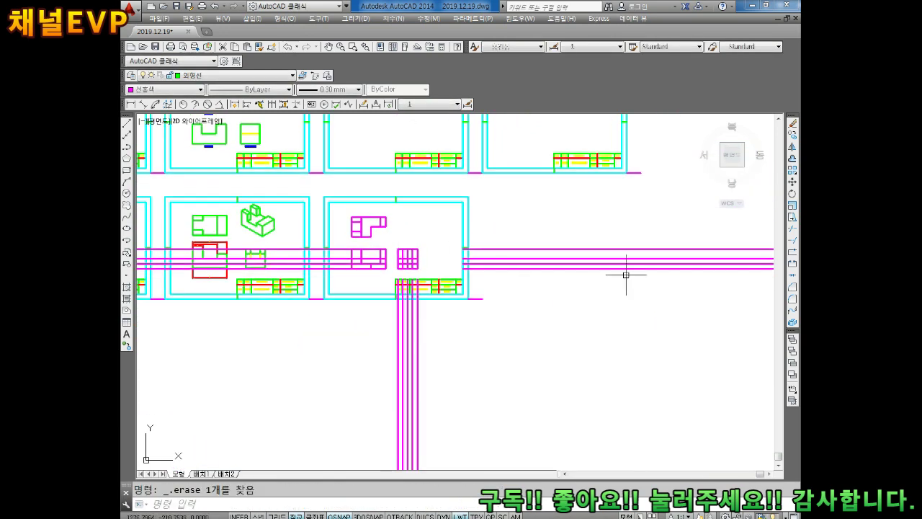
{"action": "scroll", "coordinate": [393, 284], "scroll_direction": "up", "scroll_amount": 3}
{"action": "scroll", "coordinate": [393, 284], "scroll_direction": "up", "scroll_amount": 2}
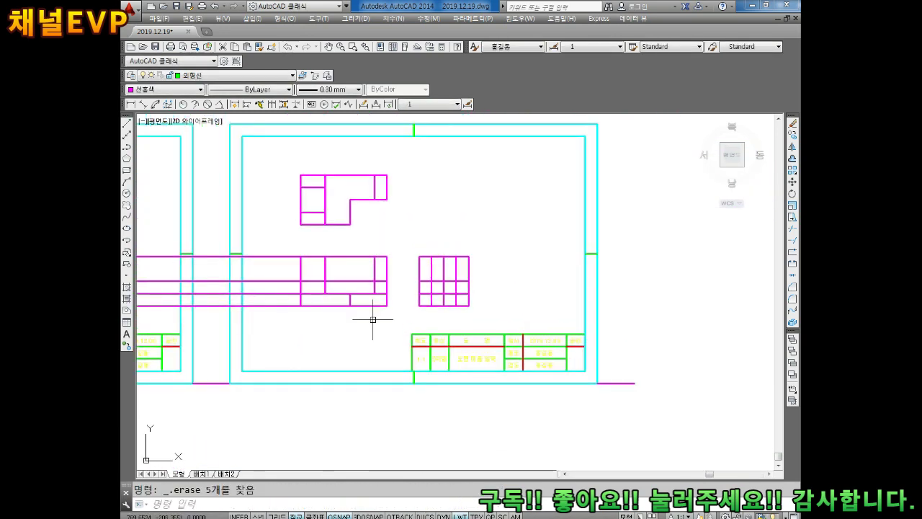
{"action": "left_click", "coordinate": [295, 242]}
{"action": "left_click", "coordinate": [262, 315]}
{"action": "key", "text": "Delete"}
{"action": "middle_click_drag", "start_coordinate": [338, 214], "coordinate": [333, 252]}
{"action": "scroll", "coordinate": [338, 253], "scroll_direction": "up", "scroll_amount": 2}
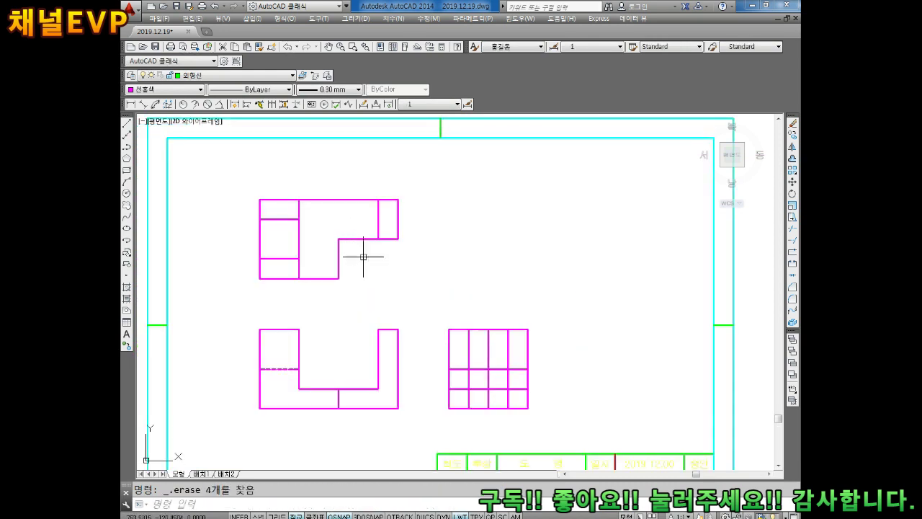
{"action": "middle_click_drag", "start_coordinate": [391, 280], "coordinate": [383, 266]}
- Change the colour of the top and front views to Green
{"action": "left_click", "coordinate": [415, 157]}
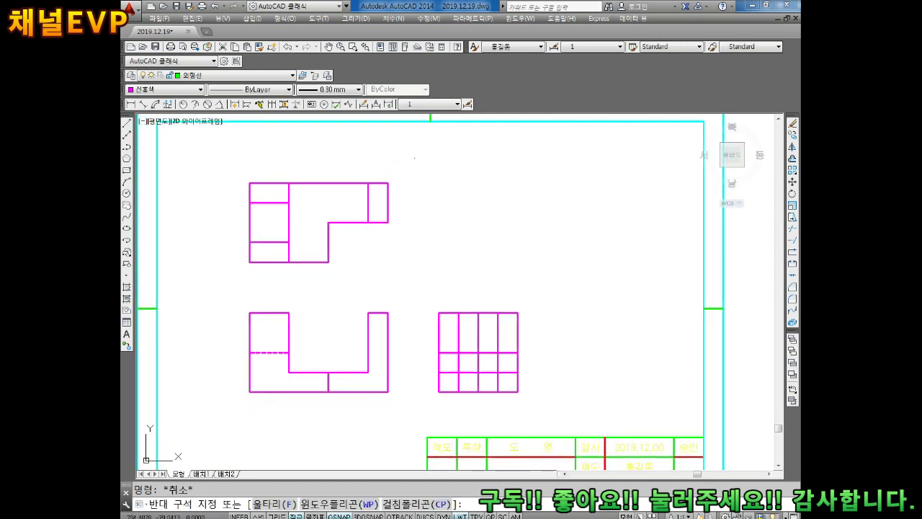
{"action": "left_click", "coordinate": [204, 425]}
{"action": "left_click", "coordinate": [166, 89]}
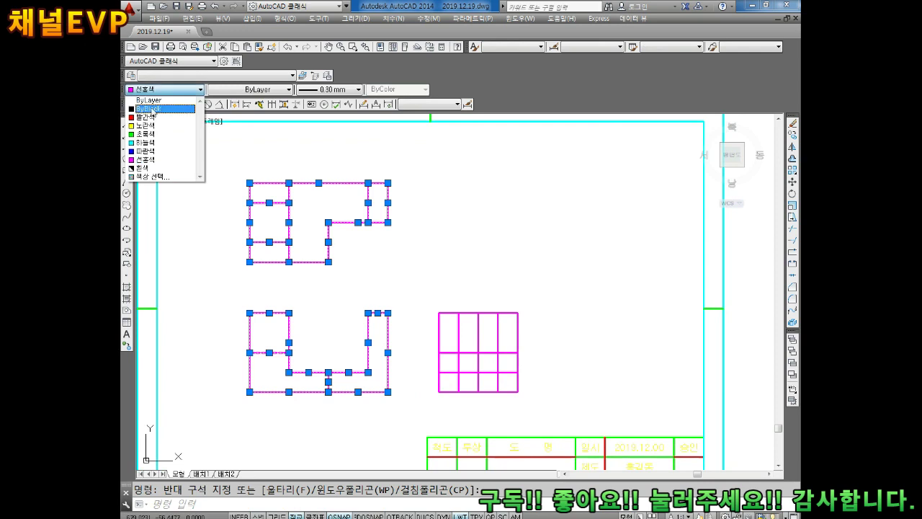
{"action": "left_click", "coordinate": [158, 134]}
{"action": "key", "text": "Escape"}
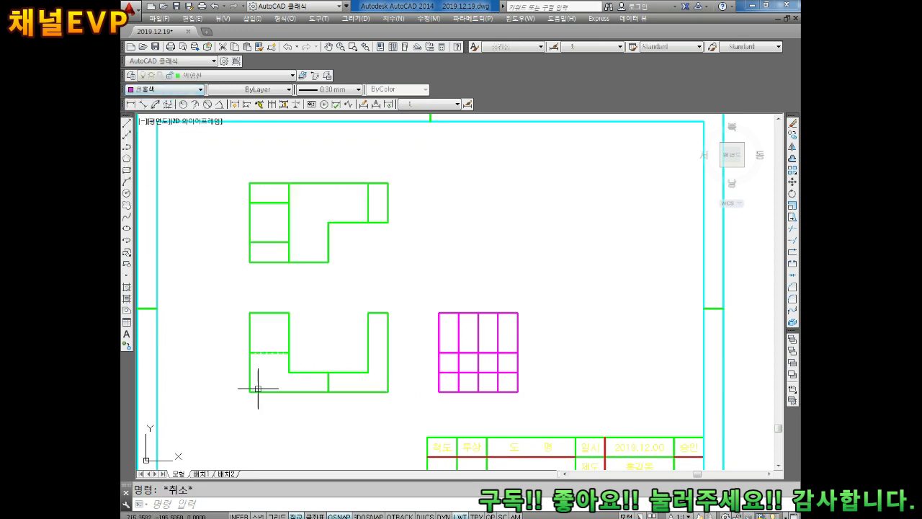
- Make the short dashed hidden line in the lower view Yellow
{"action": "left_click", "coordinate": [269, 352]}
{"action": "left_click", "coordinate": [166, 89]}
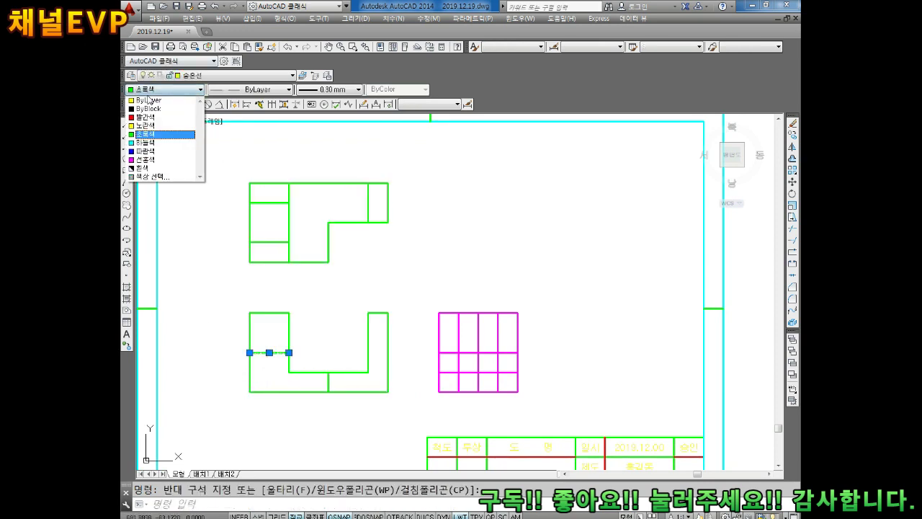
{"action": "left_click", "coordinate": [158, 123]}
{"action": "key", "text": "Escape"}
{"action": "middle_click_drag", "start_coordinate": [438, 311], "coordinate": [390, 305]}
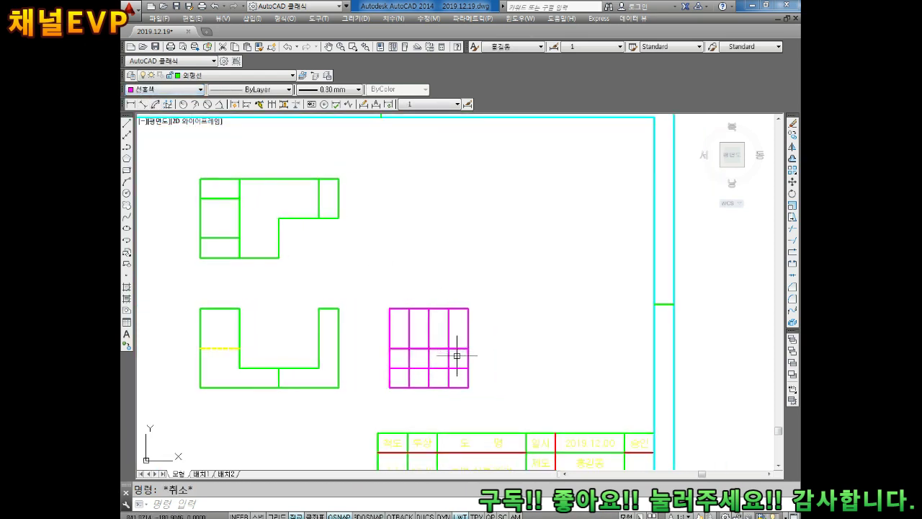
{"action": "scroll", "coordinate": [408, 350], "scroll_direction": "up", "scroll_amount": 4}
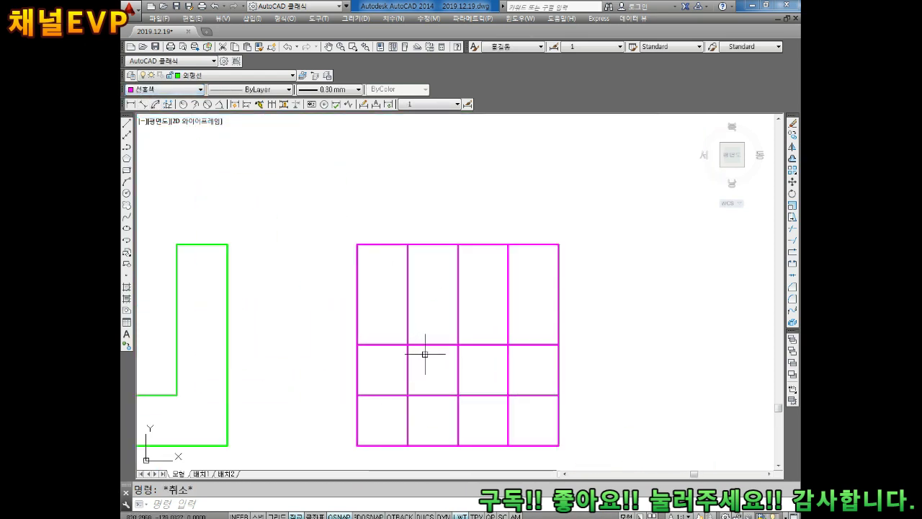
- Trim the side view's interior grid lines in the bottom row, the right column and below the slot corner
{"action": "middle_click_drag", "start_coordinate": [430, 335], "coordinate": [435, 313]}
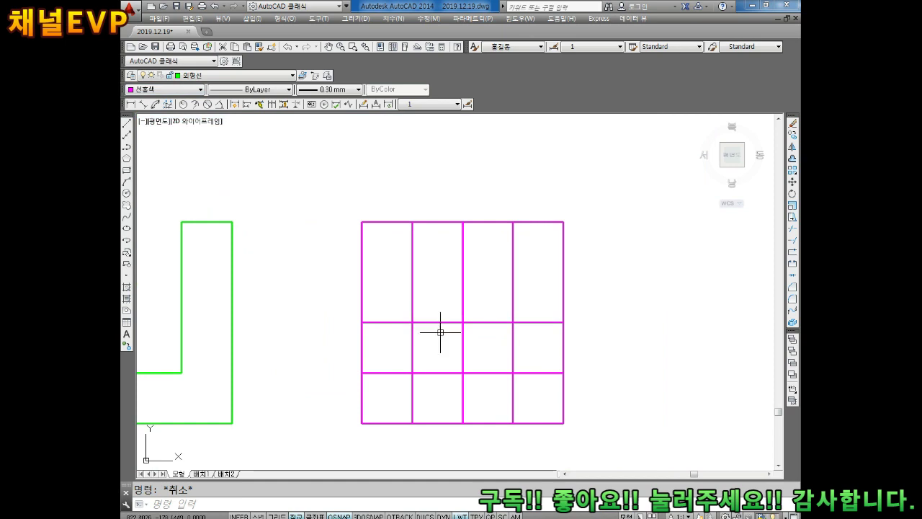
{"action": "type", "text": "TR"}
{"action": "key", "text": "Return"}
{"action": "key", "text": "Return"}
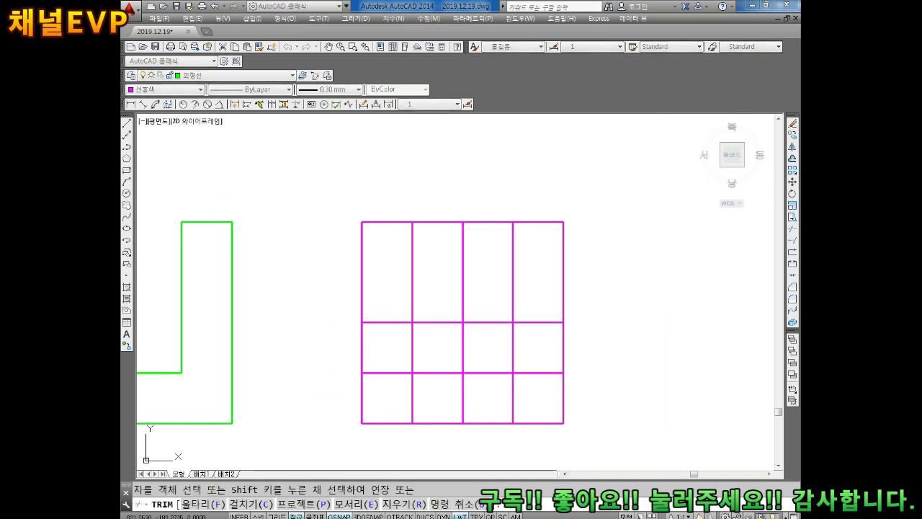
{"action": "left_click", "coordinate": [412, 398]}
{"action": "middle_click_drag", "start_coordinate": [447, 399], "coordinate": [431, 390]}
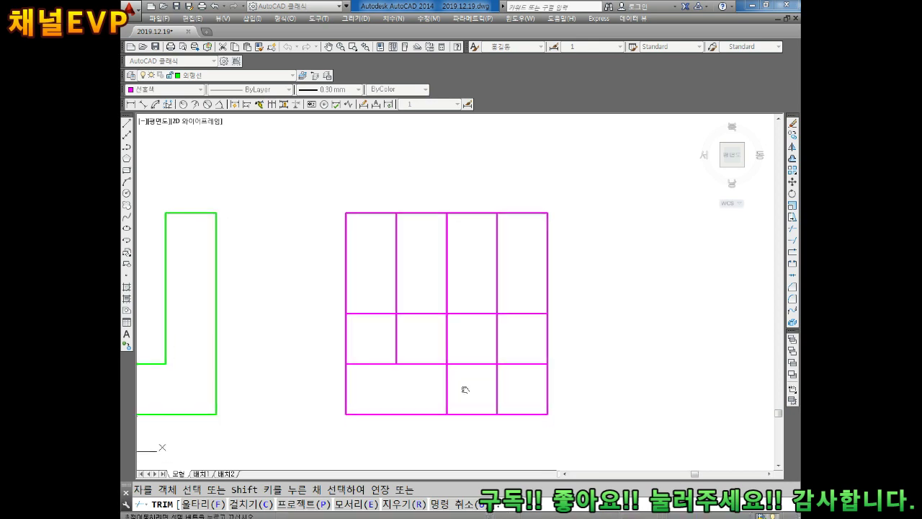
{"action": "left_click", "coordinate": [535, 251]}
{"action": "left_click", "coordinate": [472, 400]}
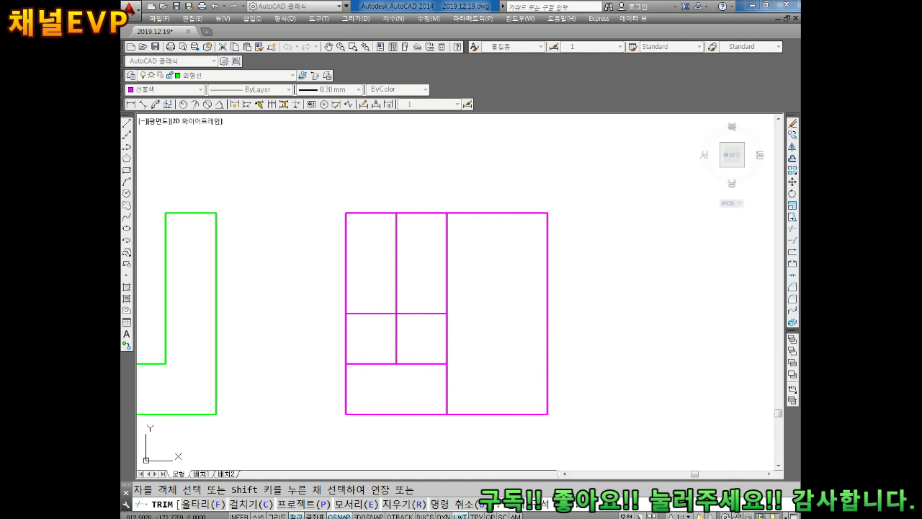
{"action": "left_click_drag", "start_coordinate": [370, 280], "coordinate": [366, 344]}
{"action": "key", "text": "Escape"}
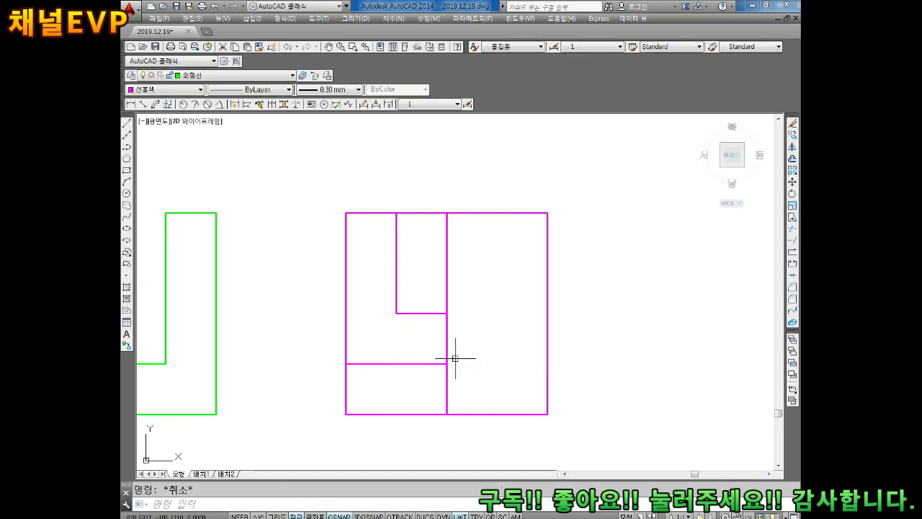
{"action": "type", "text": "F"}
{"action": "key", "text": "Return"}
{"action": "type", "text": "10"}
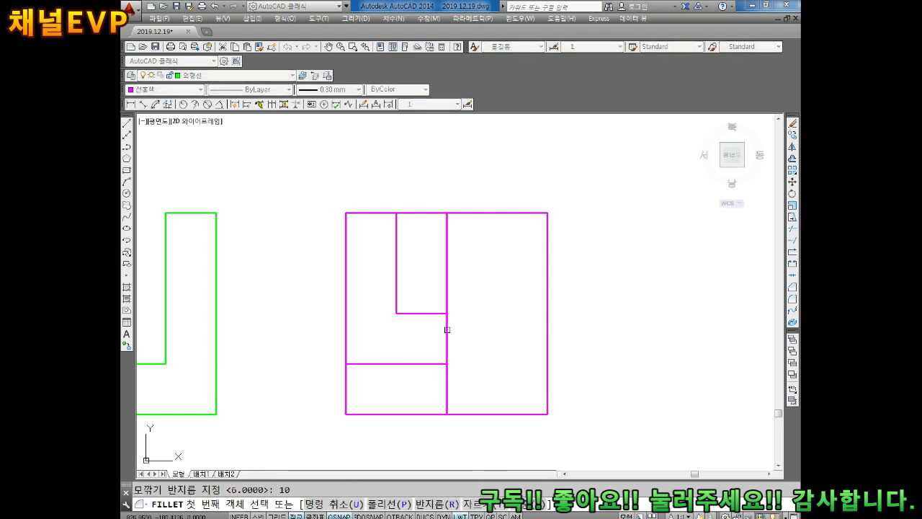
- Fillet the slot's bottom edge and side into a rounded radius-10 corner
{"action": "left_click", "coordinate": [421, 313]}
{"action": "left_click", "coordinate": [396, 271]}
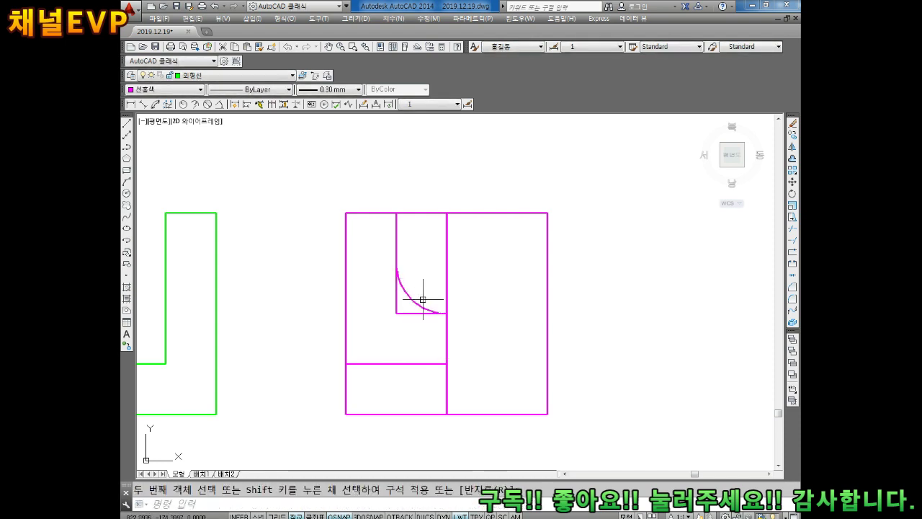
{"action": "type", "text": "tr"}
{"action": "key", "text": "Return"}
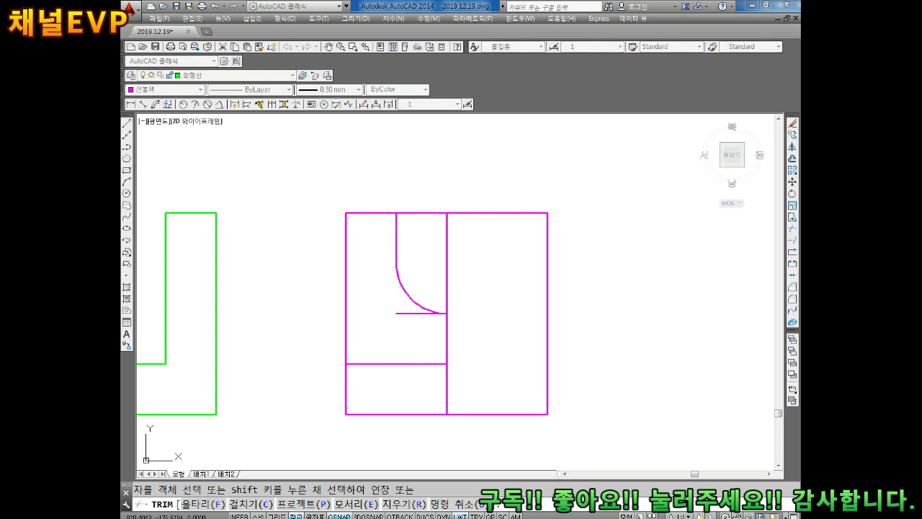
{"action": "key", "text": "Escape"}
- Delete the leftover short line under the arc and recentre the magenta view
{"action": "left_click", "coordinate": [420, 313]}
{"action": "key", "text": "Delete"}
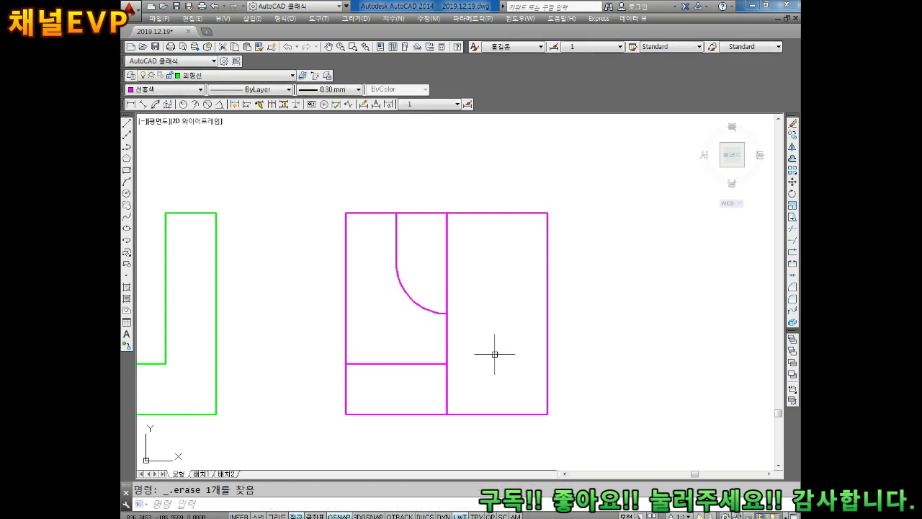
{"action": "key", "text": "Escape"}
{"action": "type", "text": "T"}
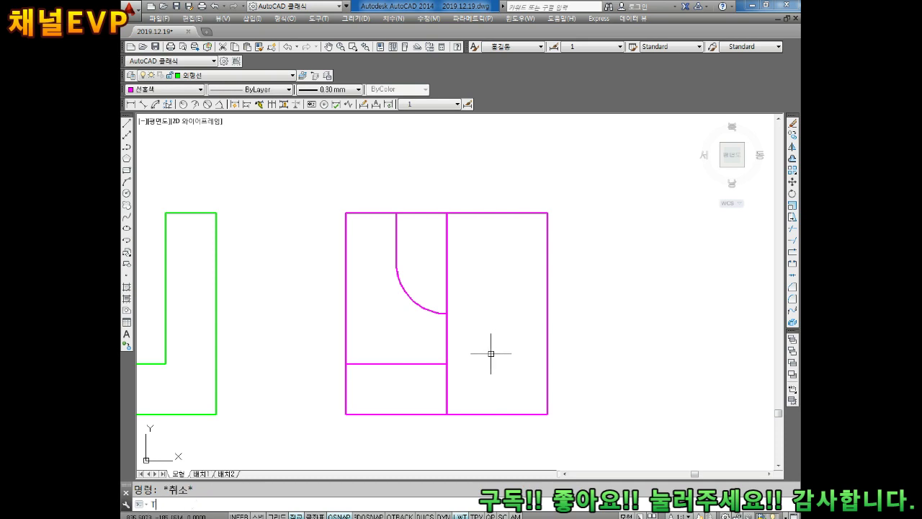
{"action": "type", "text": "r"}
{"action": "key", "text": "Return"}
{"action": "key", "text": "Return"}
{"action": "key", "text": "Escape"}
{"action": "middle_click_drag", "start_coordinate": [486, 347], "coordinate": [464, 340]}
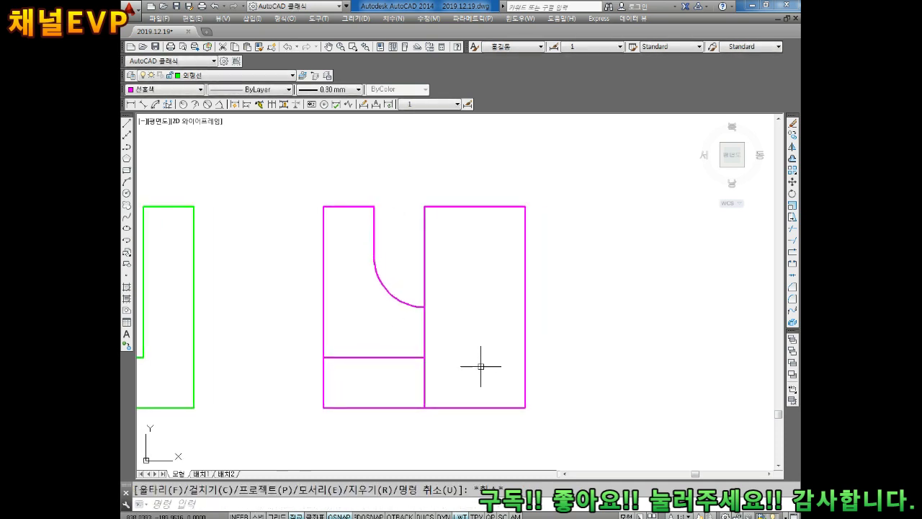
{"action": "scroll", "coordinate": [446, 344], "scroll_direction": "down", "scroll_amount": 2}
{"action": "middle_click_drag", "start_coordinate": [465, 327], "coordinate": [492, 314]}
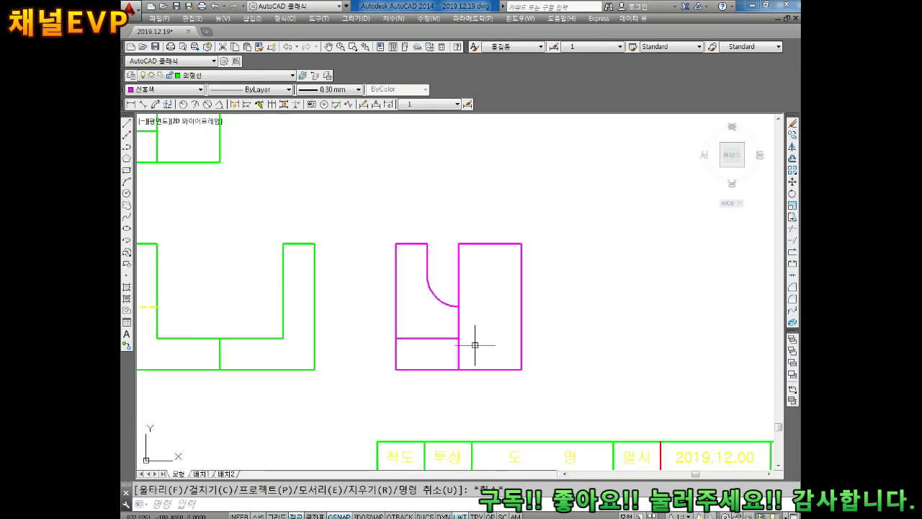
{"action": "scroll", "coordinate": [474, 346], "scroll_direction": "up", "scroll_amount": 2}
{"action": "middle_click_drag", "start_coordinate": [467, 325], "coordinate": [444, 329]}
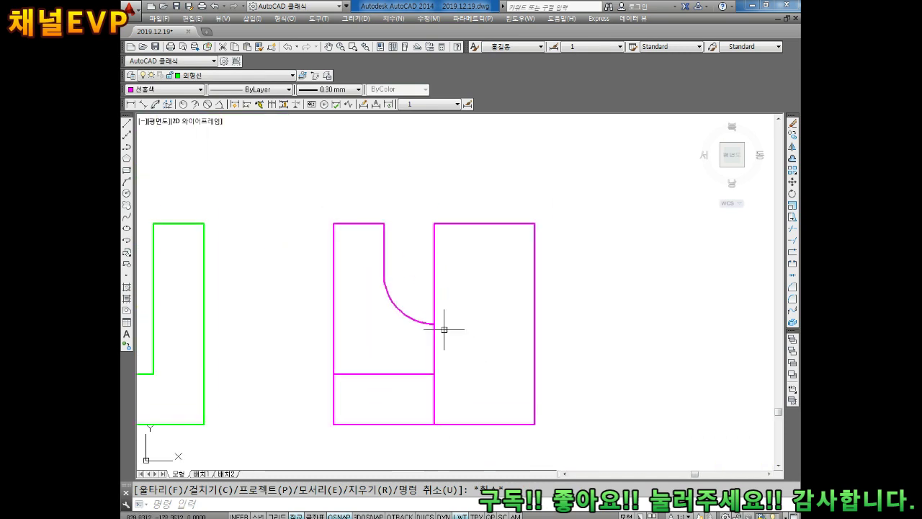
- Start mirroring the arc and slot line about the centre line, then cancel it
{"action": "type", "text": "i"}
{"action": "key", "text": "Return"}
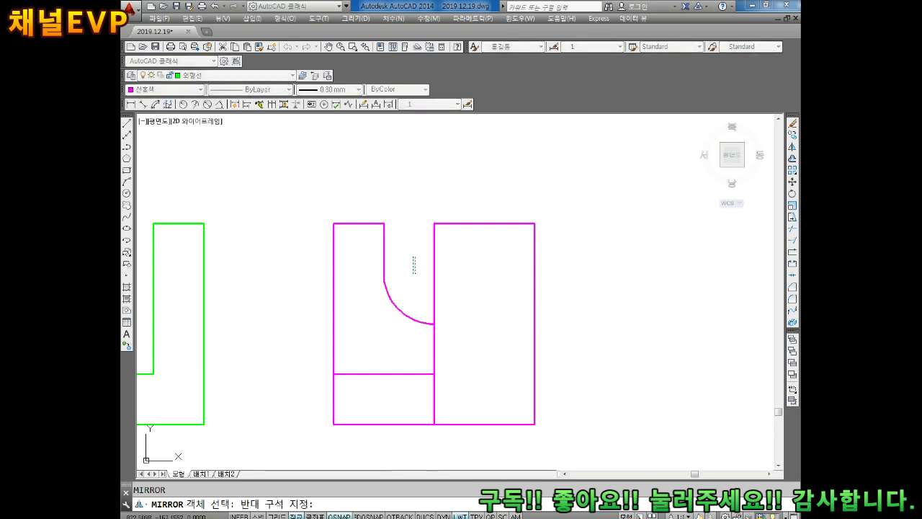
{"action": "left_click", "coordinate": [396, 301]}
{"action": "key", "text": "Return"}
{"action": "left_click", "coordinate": [434, 223]}
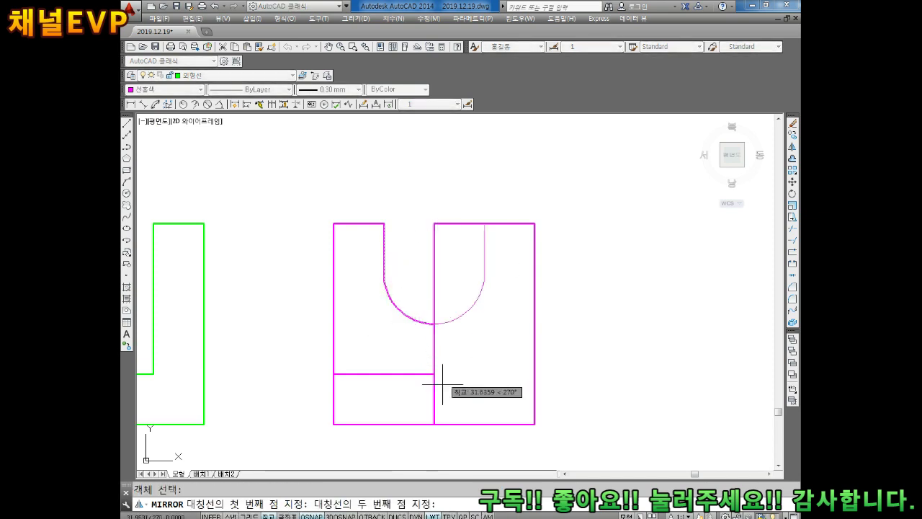
{"action": "left_click", "coordinate": [434, 424]}
{"action": "key", "text": "Escape"}
{"action": "key", "text": "Escape"}
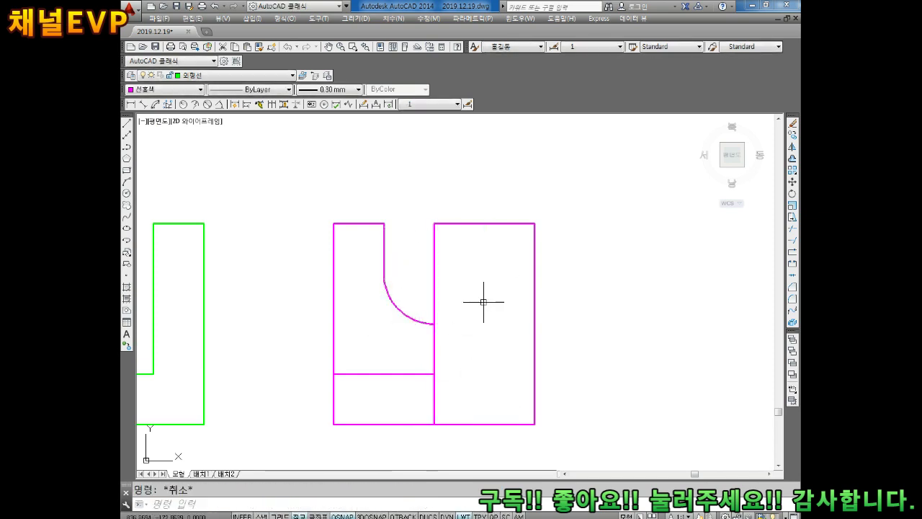
- Mirror the arc and slot line across the vertical centre line, keeping the original
{"action": "type", "text": "mi"}
{"action": "key", "text": "Return"}
{"action": "left_click", "coordinate": [389, 302]}
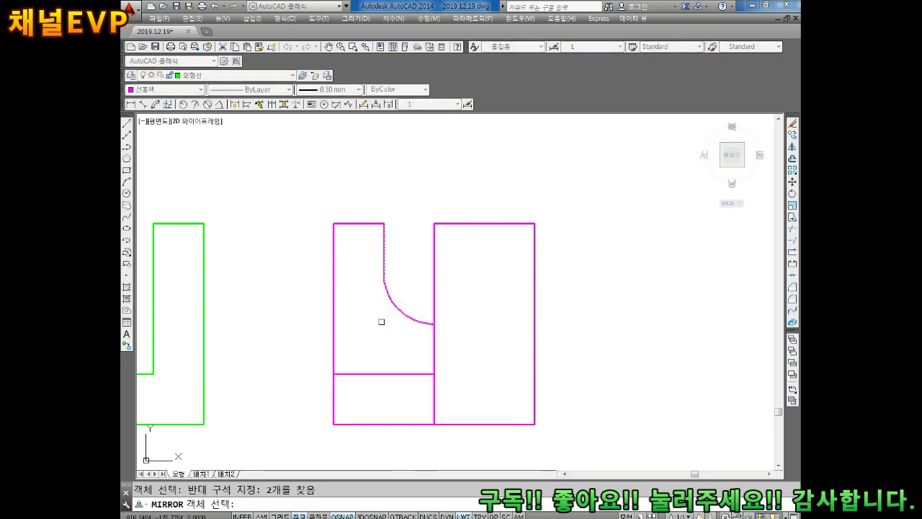
{"action": "key", "text": "Return"}
{"action": "left_click", "coordinate": [434, 231]}
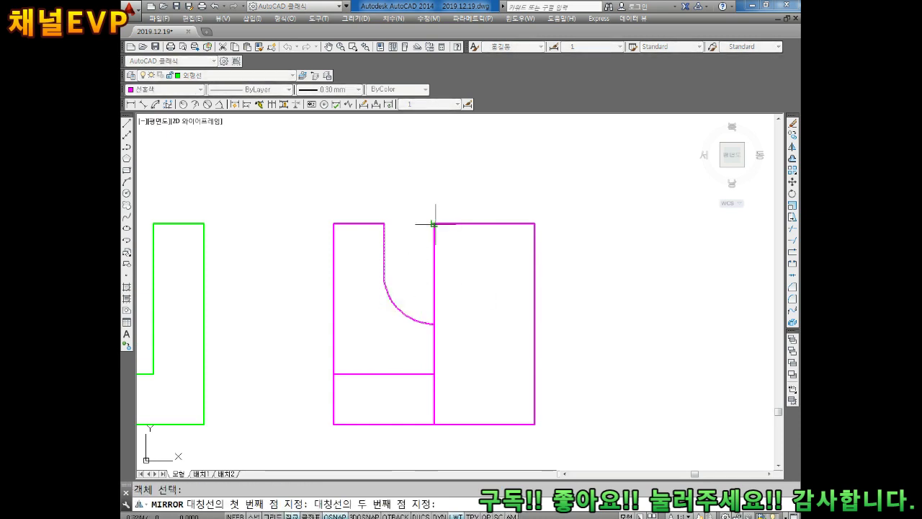
{"action": "left_click", "coordinate": [435, 421]}
{"action": "key", "text": "Return"}
{"action": "left_click_drag", "start_coordinate": [501, 261], "coordinate": [465, 310]}
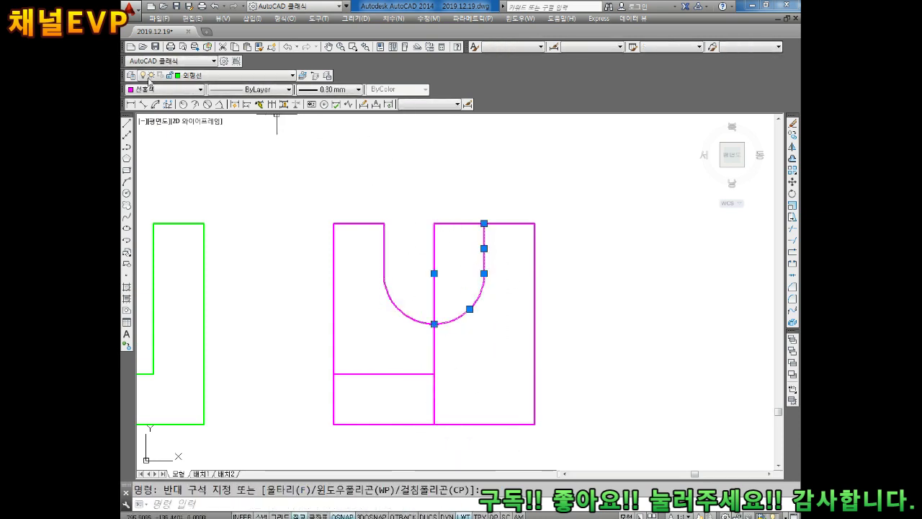
- Put the mirrored arc and line on the hidden-line layer
{"action": "left_click", "coordinate": [148, 78]}
{"action": "left_click", "coordinate": [216, 119]}
{"action": "key", "text": "Escape"}
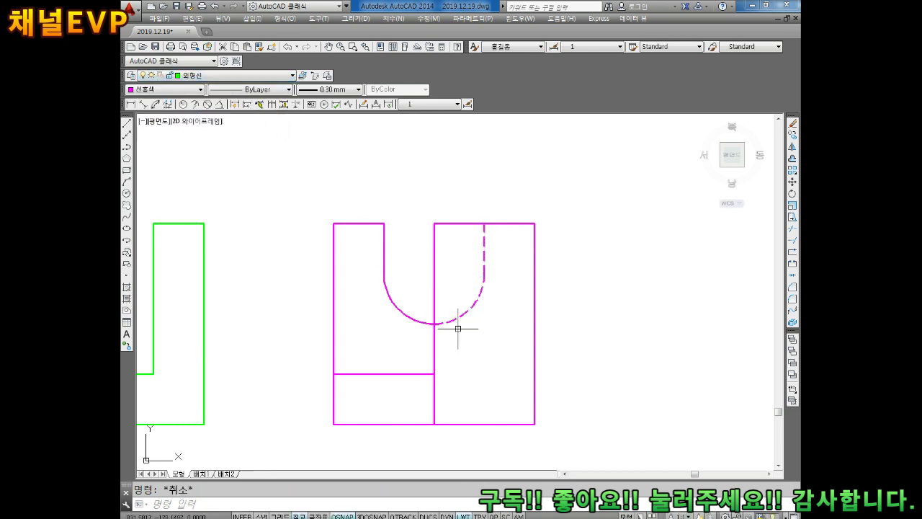
{"action": "middle_click_drag", "start_coordinate": [478, 324], "coordinate": [443, 304]}
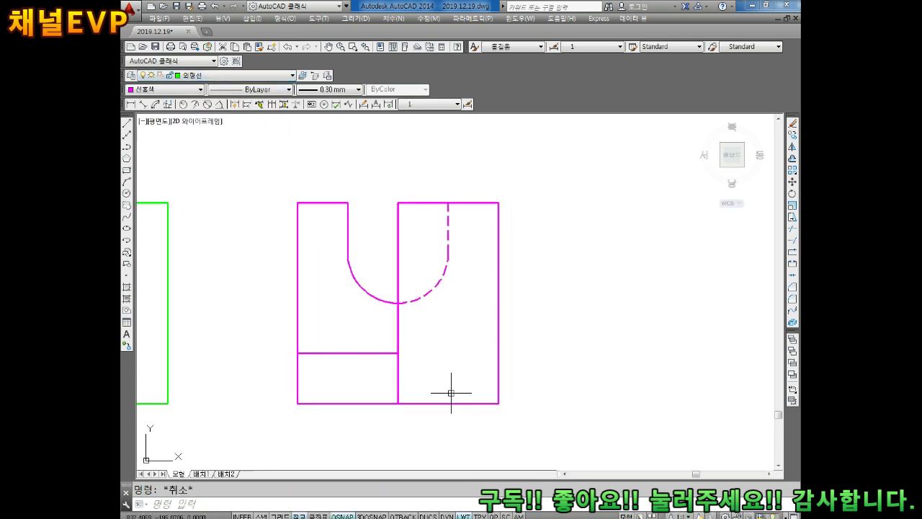
- Draw a horizontal line from the centre line to the right outline on the hidden-line layer
{"action": "type", "text": "l"}
{"action": "key", "text": "Return"}
{"action": "left_click", "coordinate": [398, 353]}
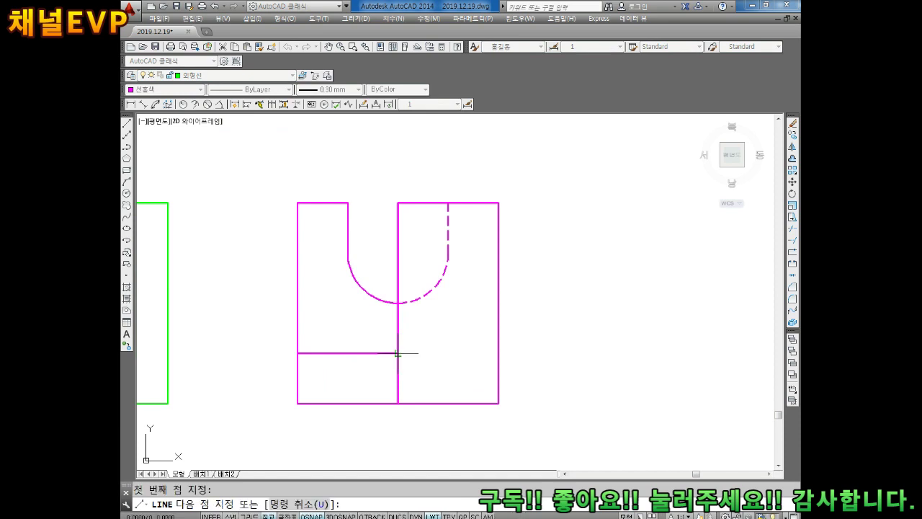
{"action": "left_click", "coordinate": [498, 353]}
{"action": "key", "text": "Escape"}
{"action": "left_click", "coordinate": [475, 353]}
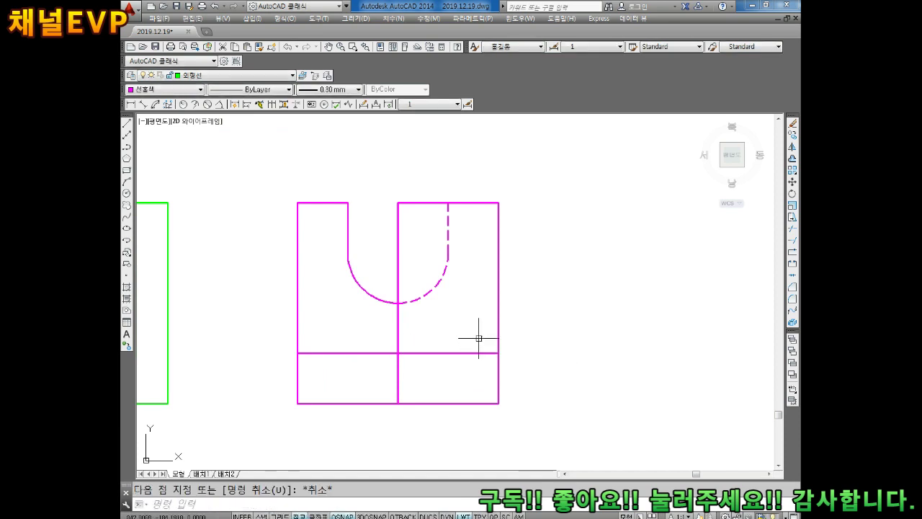
{"action": "left_click", "coordinate": [193, 74]}
{"action": "left_click", "coordinate": [194, 128]}
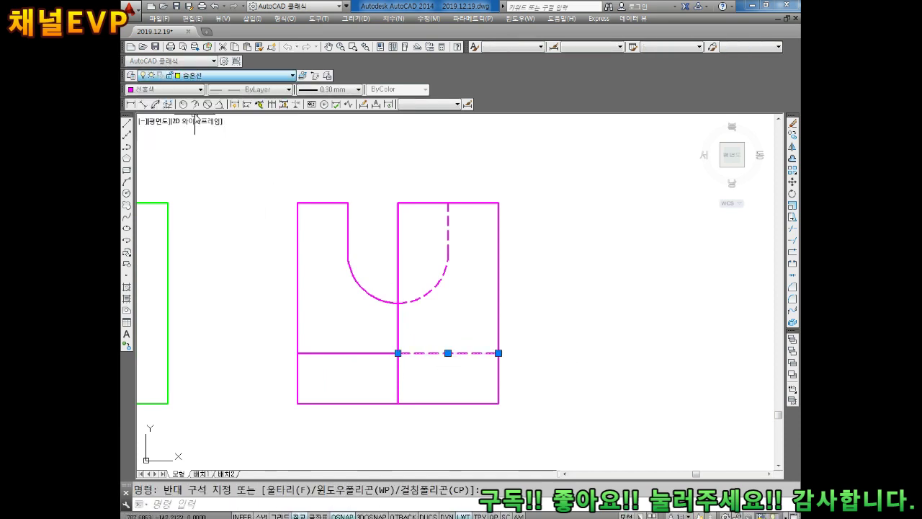
{"action": "key", "text": "Escape"}
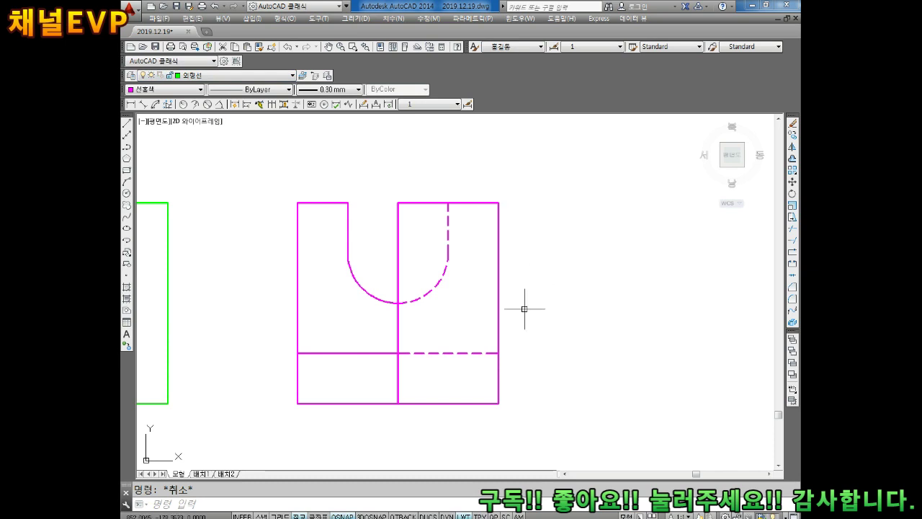
- Set the side view's dashed hidden lines to ByLayer colour
{"action": "scroll", "coordinate": [490, 270], "scroll_direction": "down", "scroll_amount": 5}
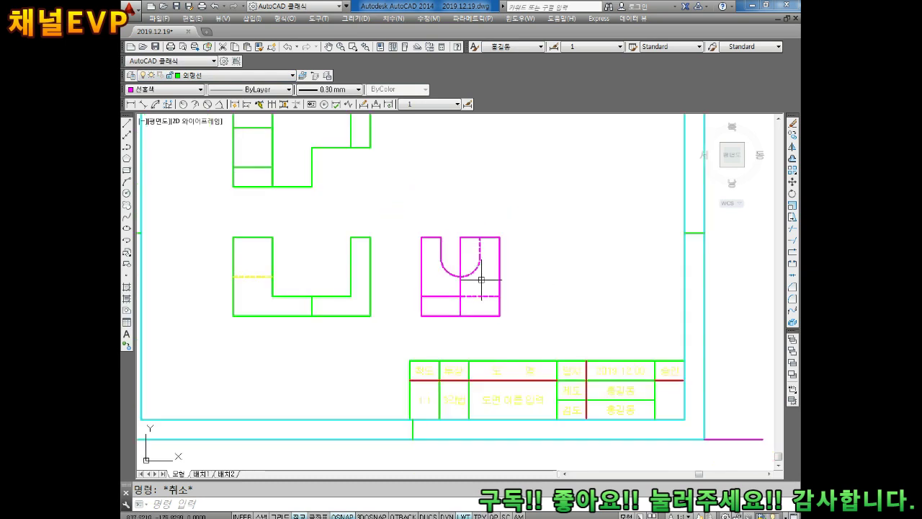
{"action": "scroll", "coordinate": [481, 278], "scroll_direction": "up", "scroll_amount": 5}
{"action": "left_click", "coordinate": [512, 220]}
{"action": "left_click", "coordinate": [465, 351]}
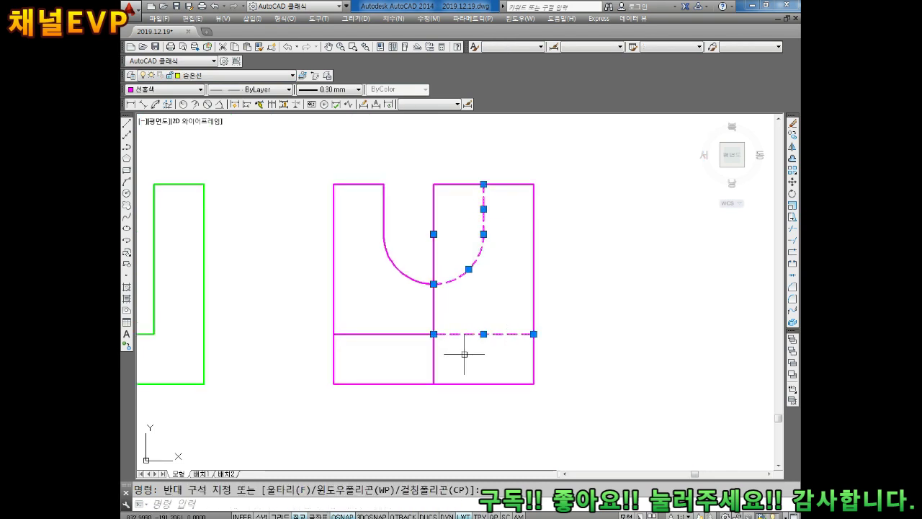
{"action": "left_click", "coordinate": [165, 90]}
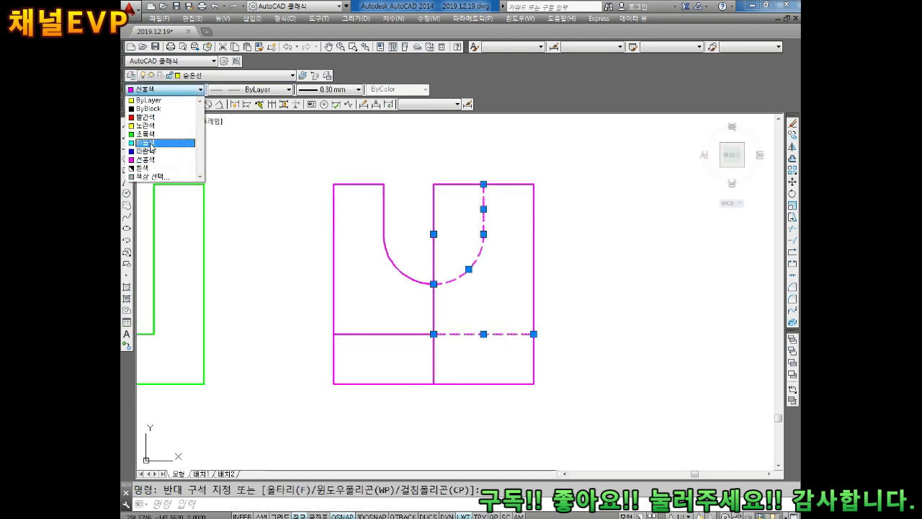
{"action": "left_click", "coordinate": [155, 101]}
{"action": "key", "text": "Escape"}
- Recolour the whole magenta side view Green
{"action": "scroll", "coordinate": [432, 237], "scroll_direction": "down", "scroll_amount": 2}
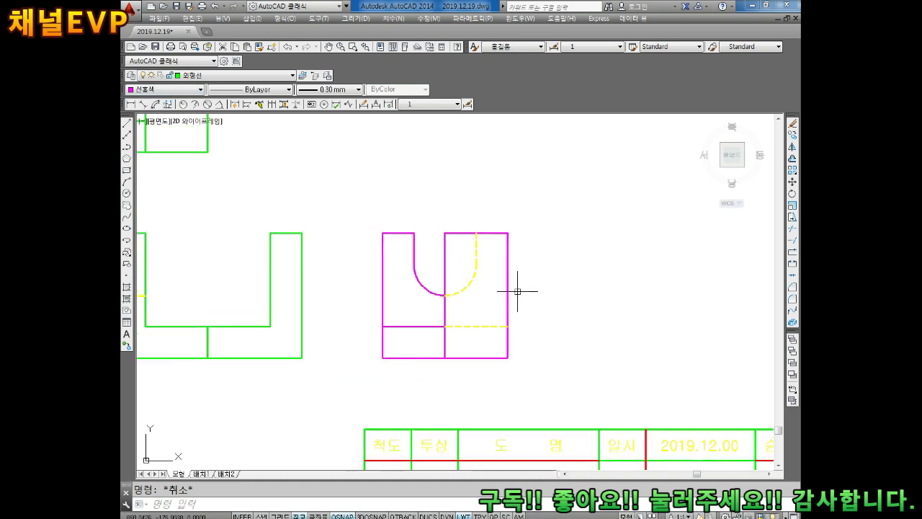
{"action": "left_click", "coordinate": [574, 178]}
{"action": "left_click", "coordinate": [364, 377]}
{"action": "left_click", "coordinate": [164, 75]}
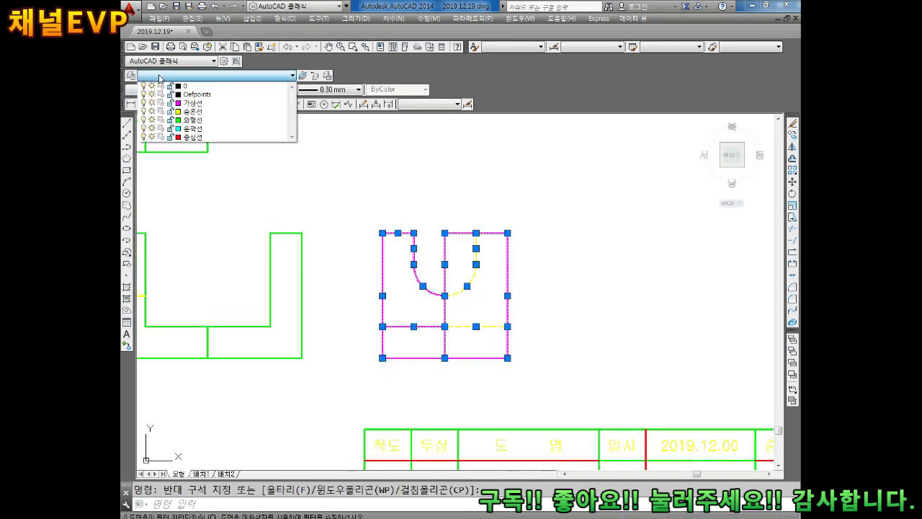
{"action": "left_click", "coordinate": [164, 78]}
{"action": "left_click", "coordinate": [164, 89]}
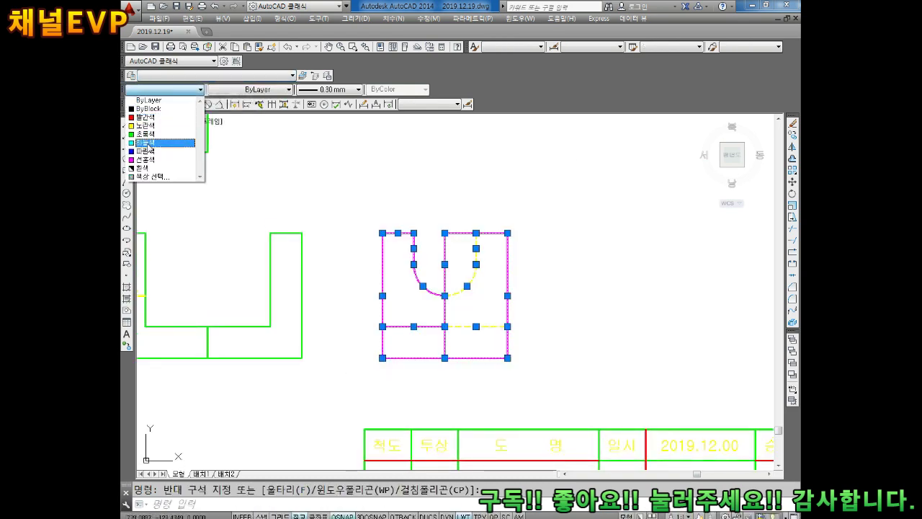
{"action": "left_click", "coordinate": [158, 134]}
{"action": "key", "text": "Escape"}
- Make the side view's dashed arc and line Yellow
{"action": "left_click", "coordinate": [485, 250]}
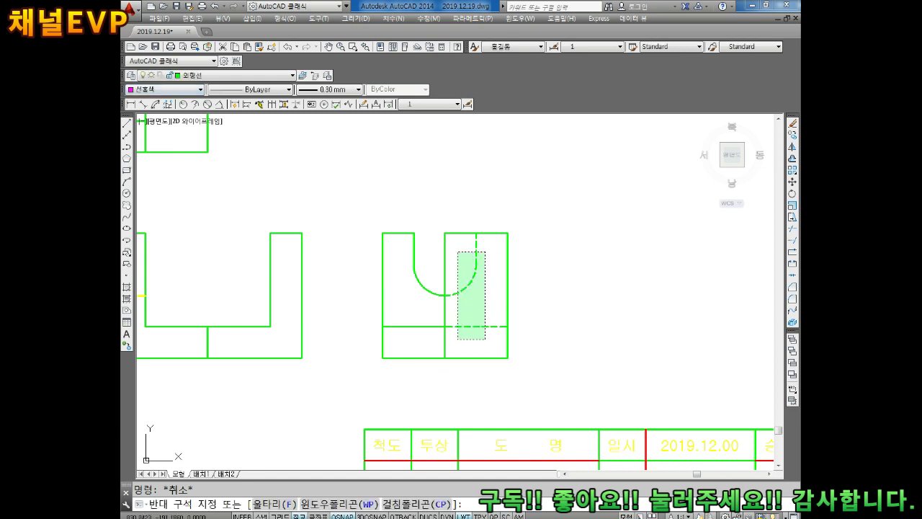
{"action": "left_click", "coordinate": [455, 337]}
{"action": "left_click", "coordinate": [164, 89]}
{"action": "left_click", "coordinate": [158, 121]}
{"action": "key", "text": "Escape"}
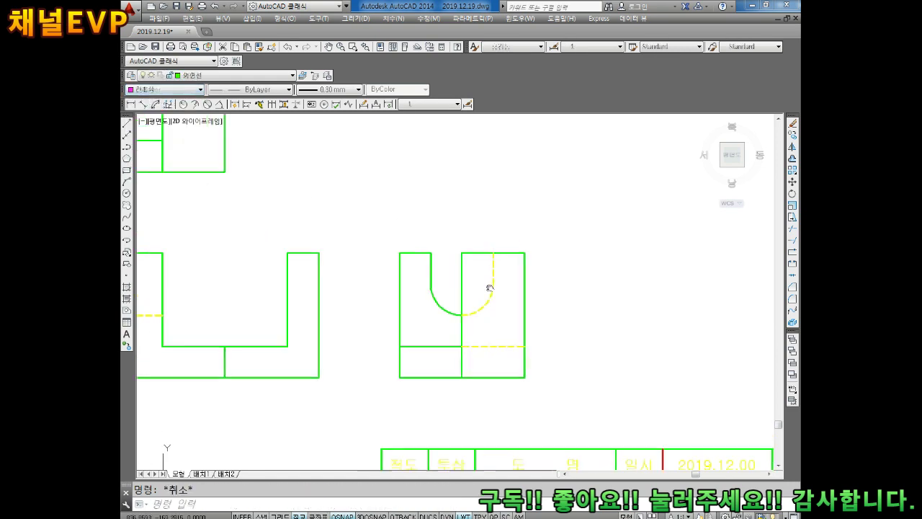
- Pan so empty space shows above and right of the views
{"action": "middle_click_drag", "start_coordinate": [494, 263], "coordinate": [534, 300]}
{"action": "scroll", "coordinate": [587, 322], "scroll_direction": "down", "scroll_amount": 3}
{"action": "scroll", "coordinate": [561, 309], "scroll_direction": "up", "scroll_amount": 1}
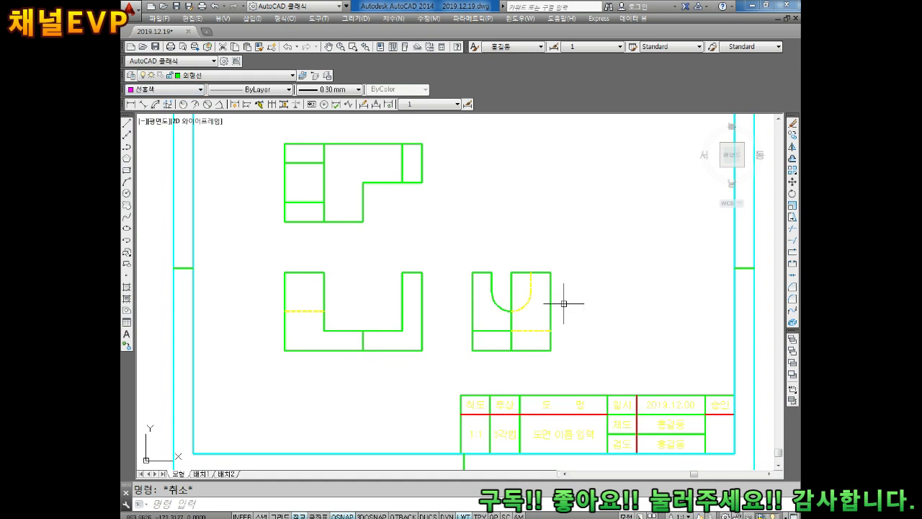
{"action": "middle_click_drag", "start_coordinate": [543, 251], "coordinate": [423, 295]}
{"action": "type", "text": "SNAP"}
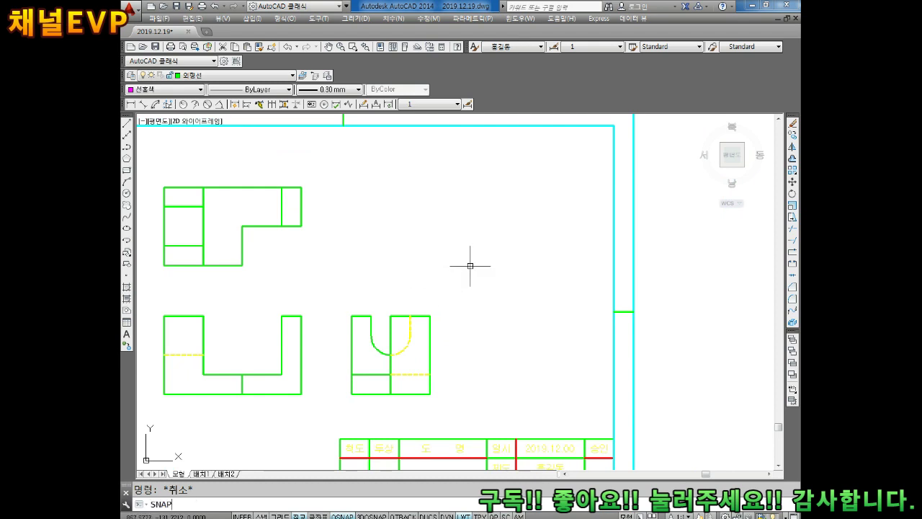
- Set SNAP to Isometric style with default spacing, then turn snap off
{"action": "key", "text": "Return"}
{"action": "key", "text": "Return"}
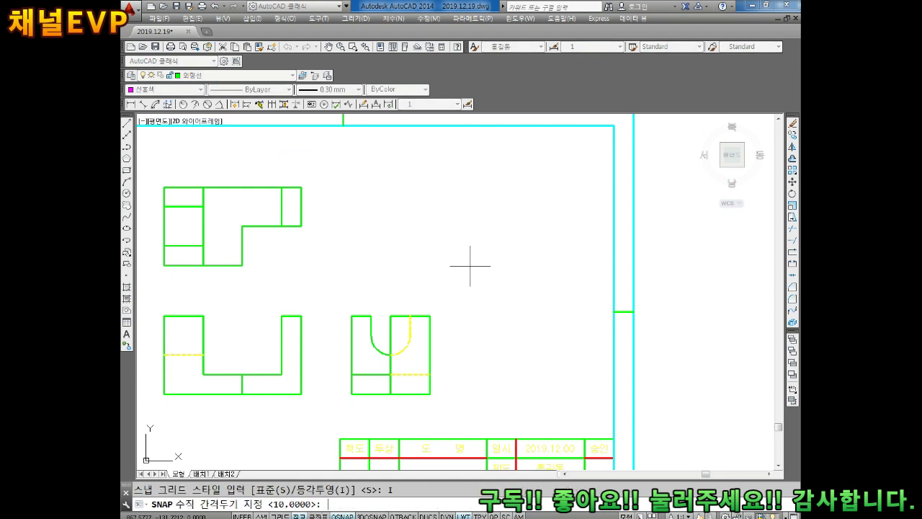
{"action": "key", "text": "Return"}
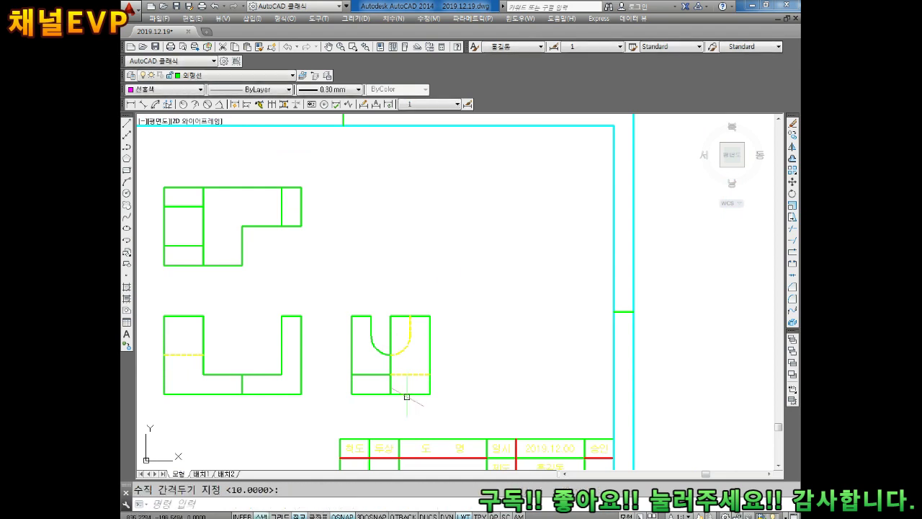
{"action": "key", "text": "F9"}
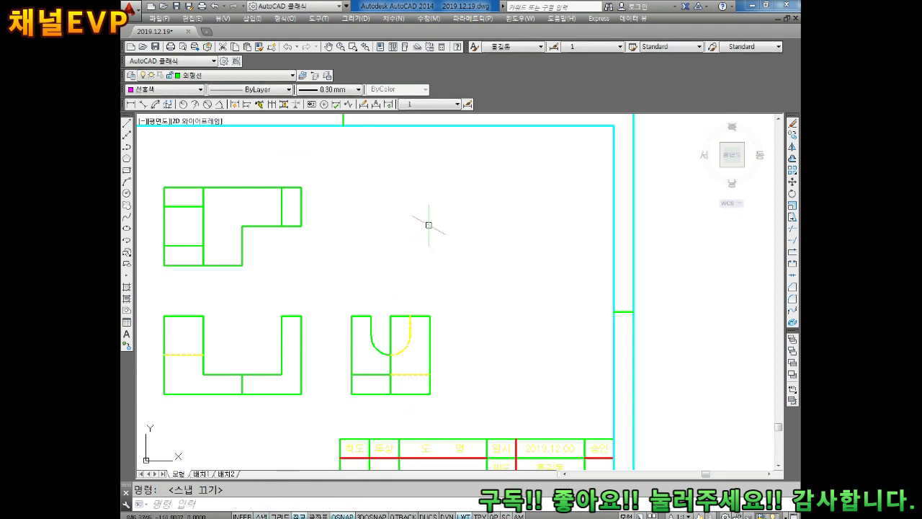
{"action": "middle_click_drag", "start_coordinate": [494, 175], "coordinate": [463, 204]}
{"action": "key", "text": "Escape"}
- Begin the isometric front face with a 40-unit vertical edge, a diagonal bottom edge and a 10-unit rise
{"action": "type", "text": "L"}
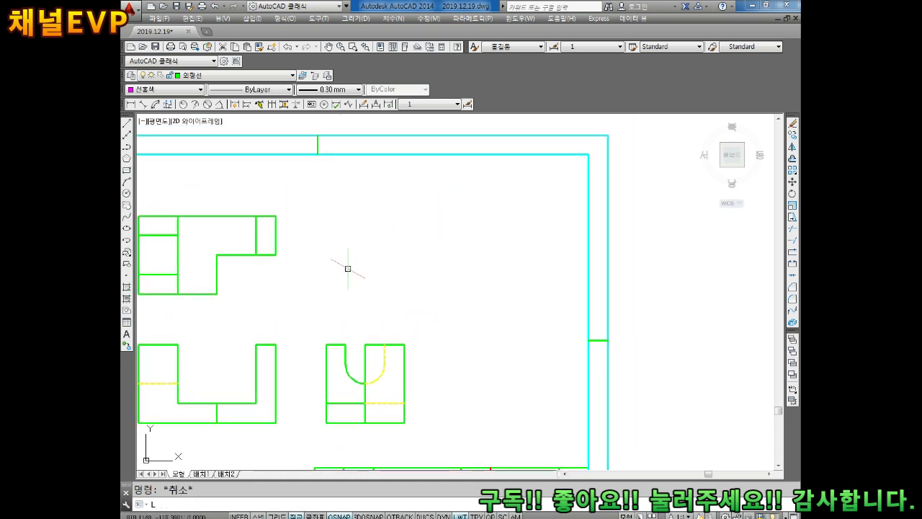
{"action": "key", "text": "Return"}
{"action": "left_click", "coordinate": [371, 210]}
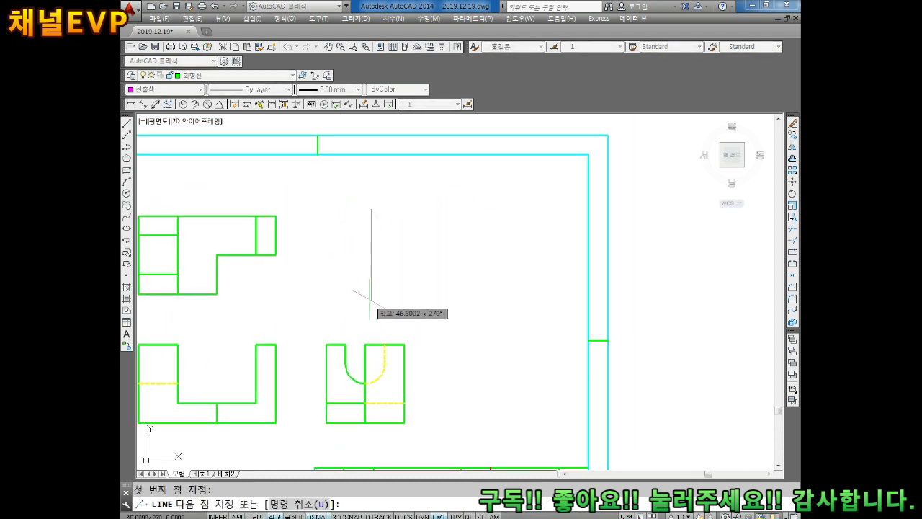
{"action": "type", "text": "40"}
{"action": "key", "text": "Return"}
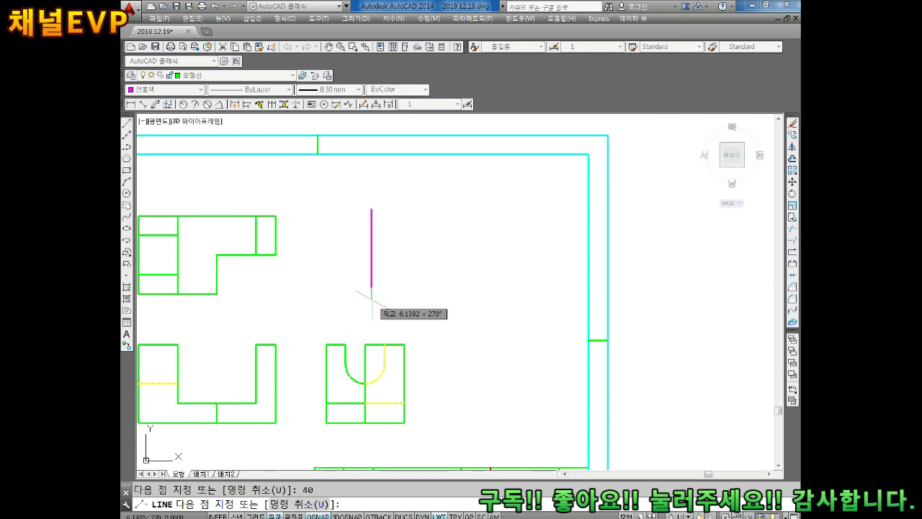
{"action": "left_click", "coordinate": [440, 325]}
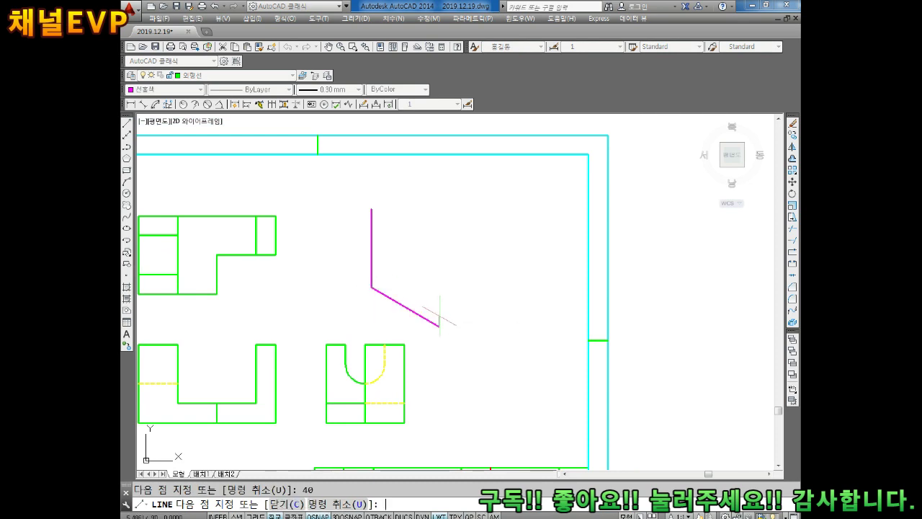
{"action": "type", "text": "10"}
{"action": "key", "text": "Return"}
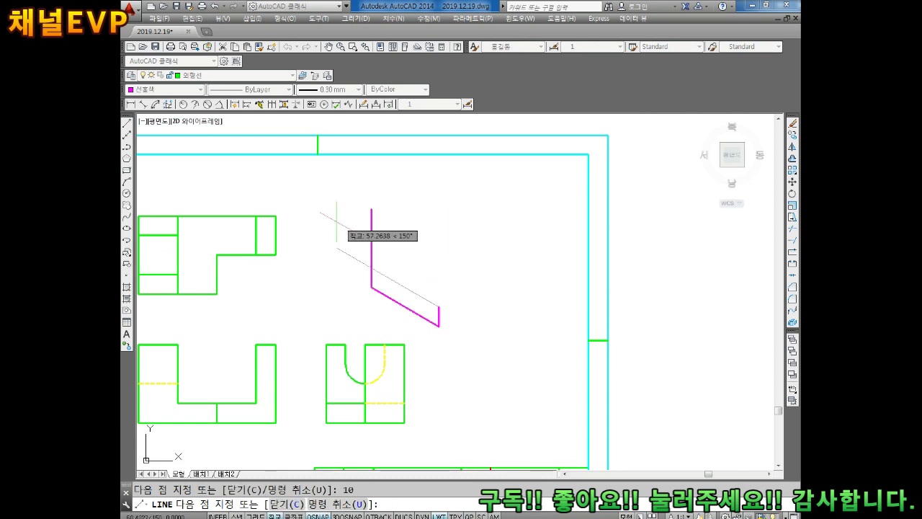
- Complete the front face with 20, 30 and 20-unit edges
{"action": "type", "text": "20"}
{"action": "key", "text": "Return"}
{"action": "type", "text": "30"}
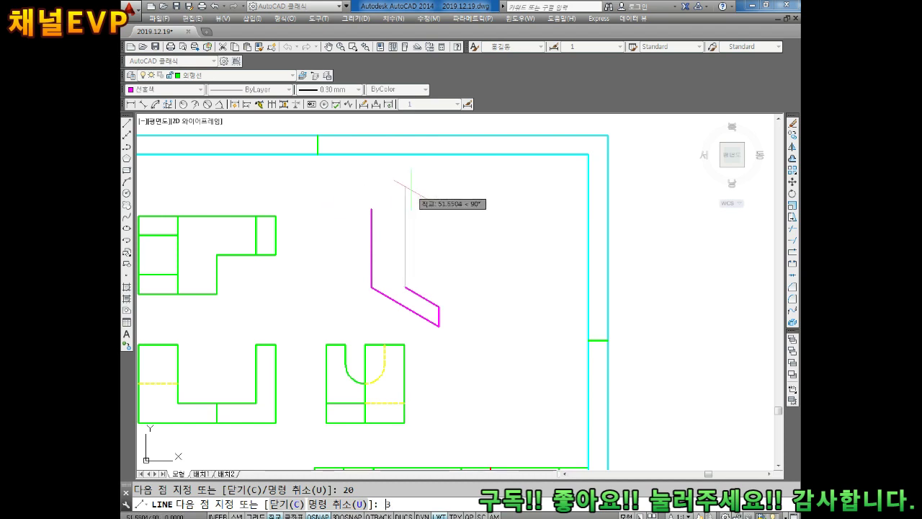
{"action": "key", "text": "Return"}
{"action": "type", "text": "0"}
{"action": "key", "text": "Return"}
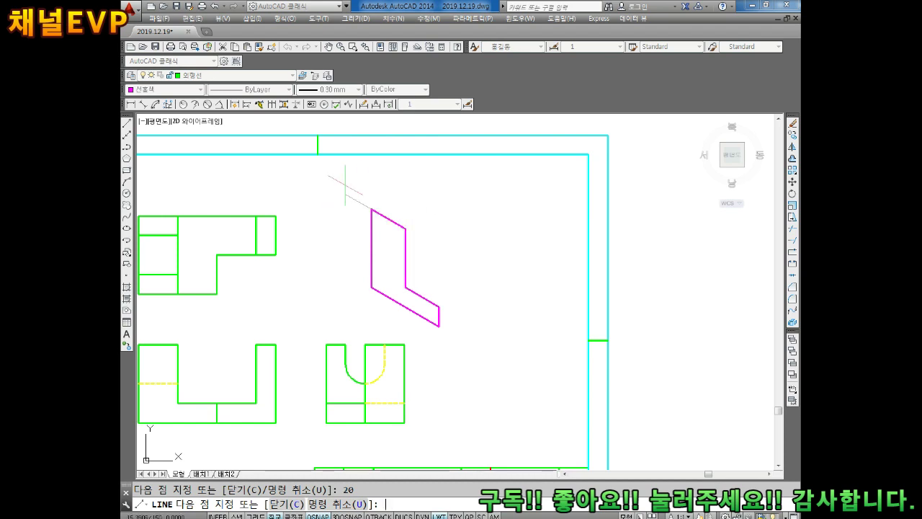
{"action": "key", "text": "Escape"}
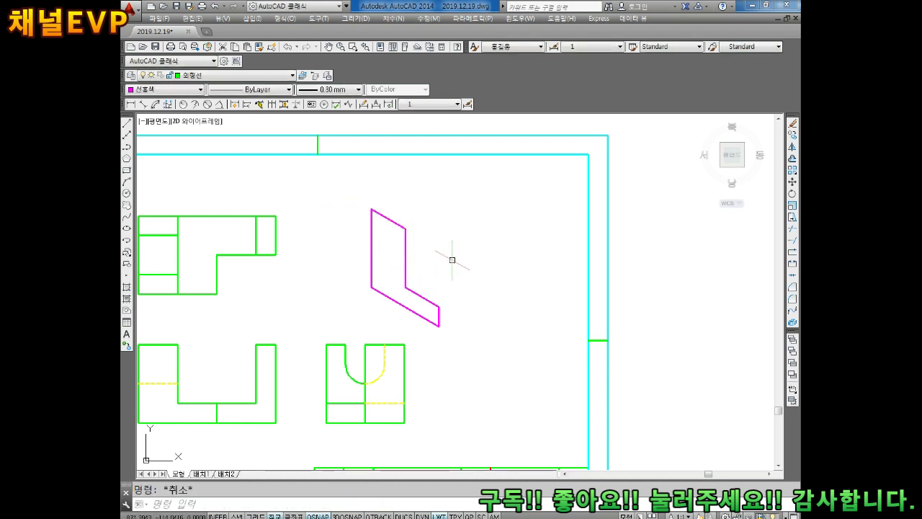
{"action": "middle_click_drag", "start_coordinate": [514, 305], "coordinate": [500, 294]}
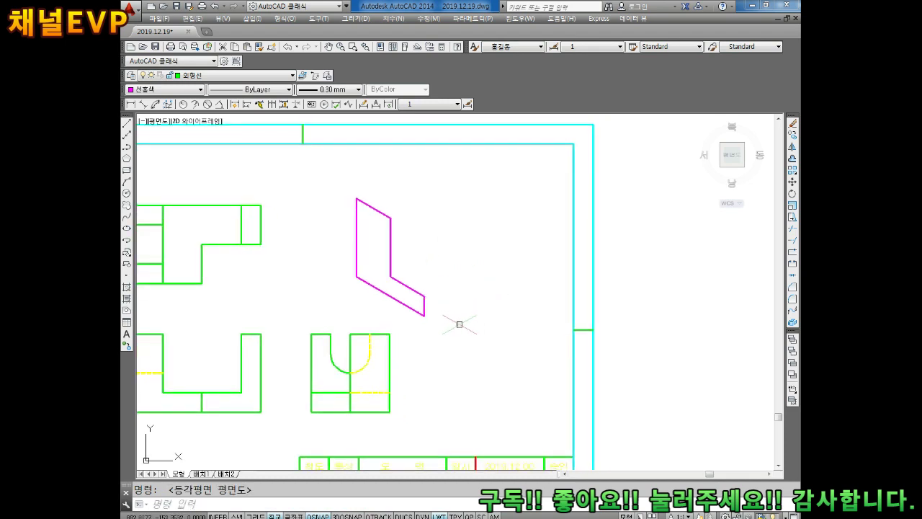
- Draw 20-unit edges at 30° and 330° from the face's lower corner
{"action": "key", "text": "Return"}
{"action": "left_click", "coordinate": [424, 295]}
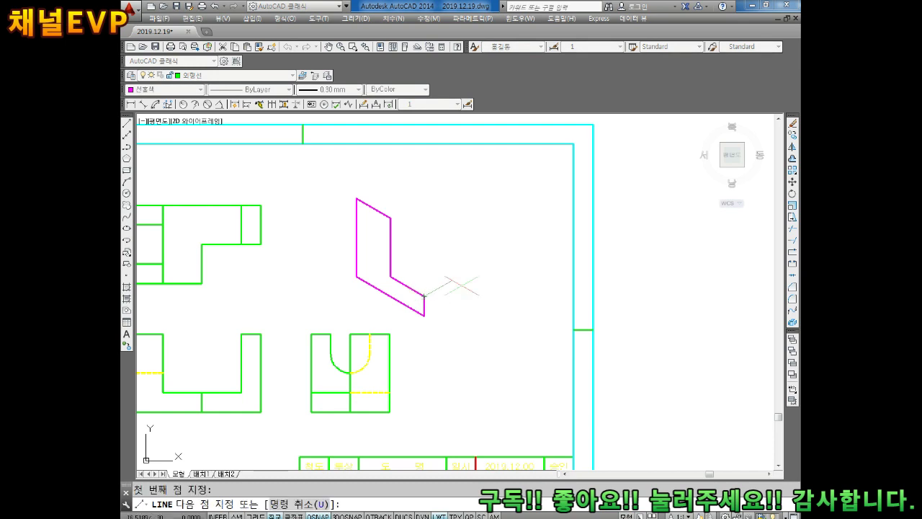
{"action": "type", "text": "20"}
{"action": "key", "text": "Return"}
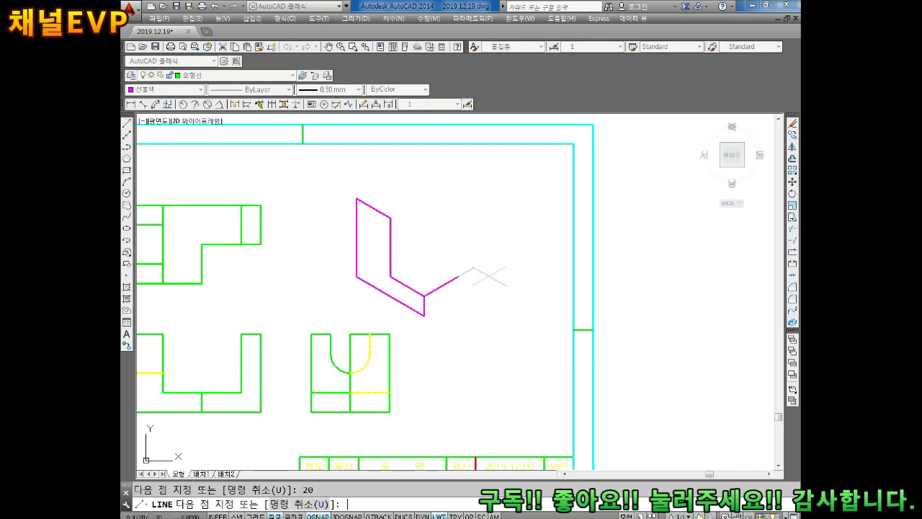
{"action": "type", "text": "0"}
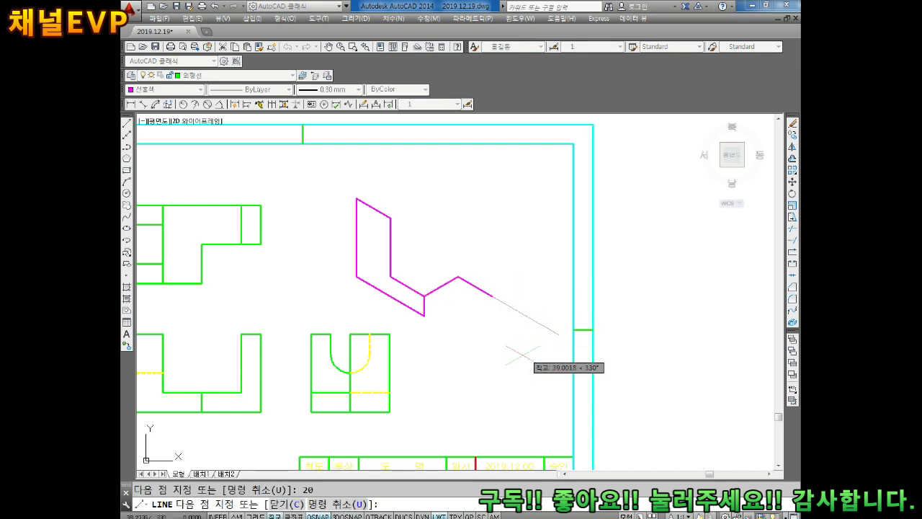
{"action": "key", "text": "Return"}
{"action": "key", "text": "Escape"}
{"action": "middle_click_drag", "start_coordinate": [466, 304], "coordinate": [457, 295]}
{"action": "scroll", "coordinate": [447, 266], "scroll_direction": "up", "scroll_amount": 2}
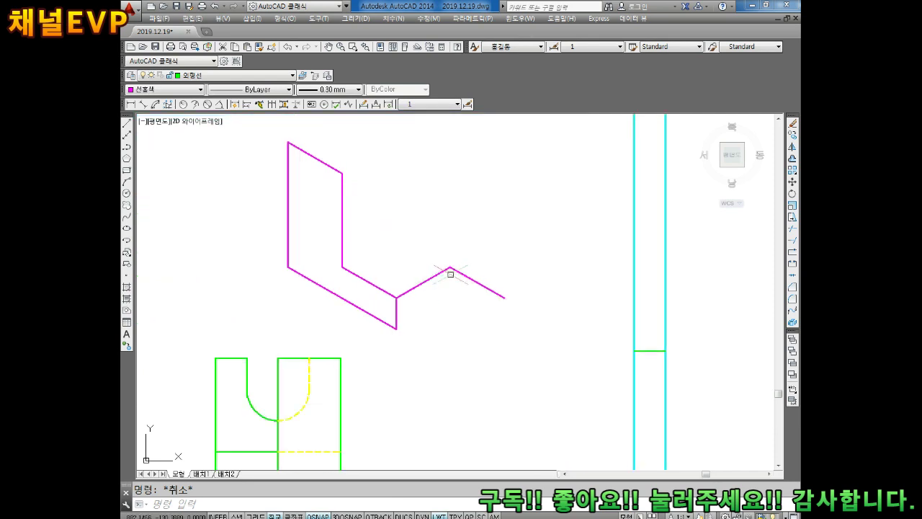
- Draw a 20-unit edge and a 30-unit edge down-right from the front face's bottom corner
{"action": "type", "text": "l"}
{"action": "key", "text": "Return"}
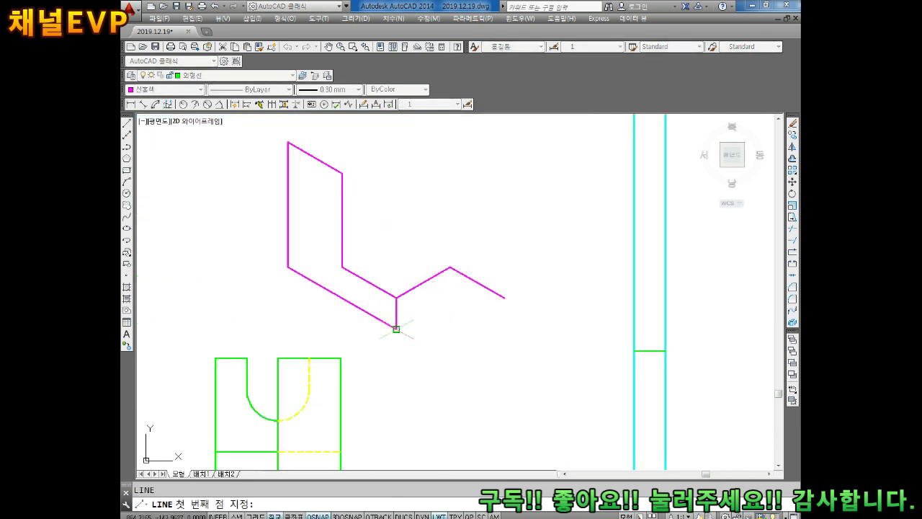
{"action": "left_click", "coordinate": [396, 328]}
{"action": "type", "text": "20"}
{"action": "key", "text": "Return"}
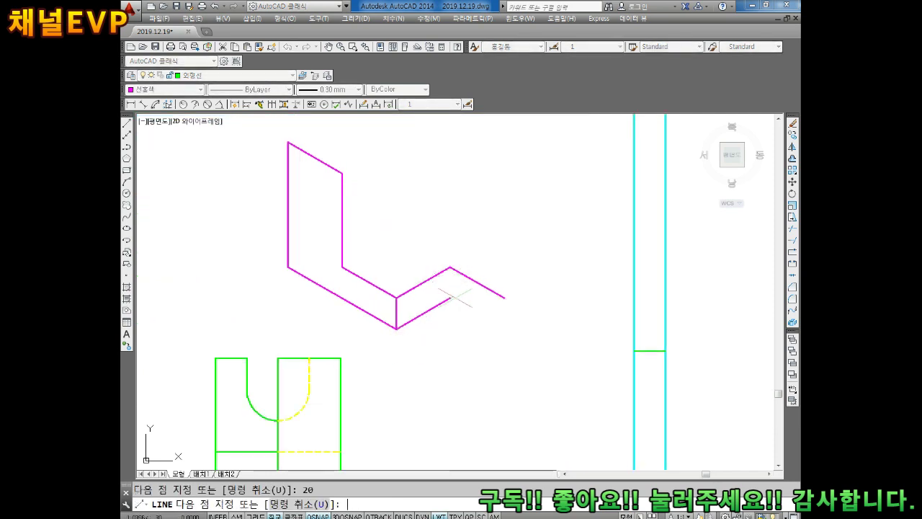
{"action": "type", "text": "0"}
{"action": "key", "text": "Return"}
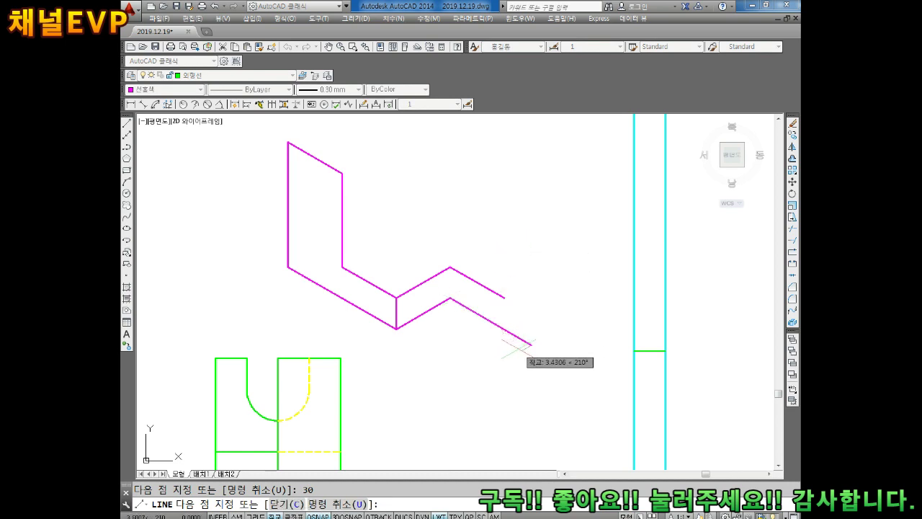
{"action": "middle_click_drag", "start_coordinate": [519, 307], "coordinate": [507, 332]}
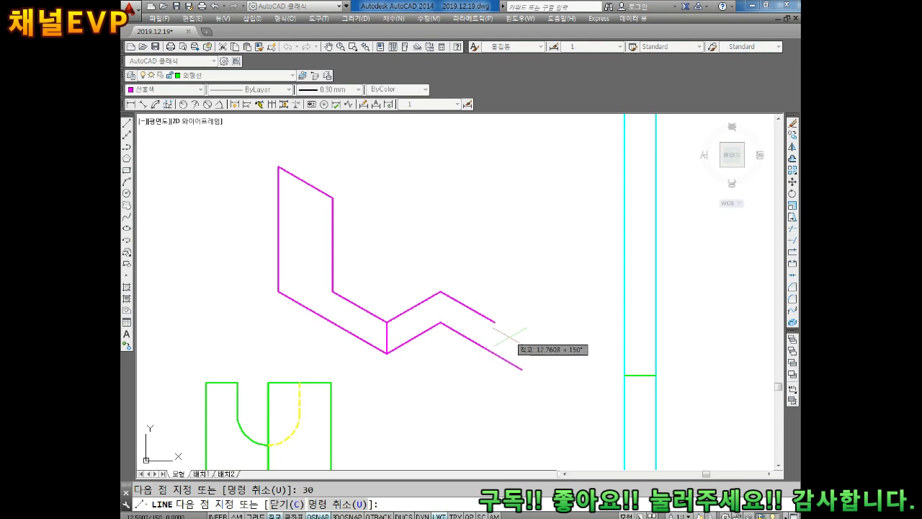
- On the right isoplane, draw the right face with 40, 20, 40 and 20-unit edges
{"action": "key", "text": "F5"}
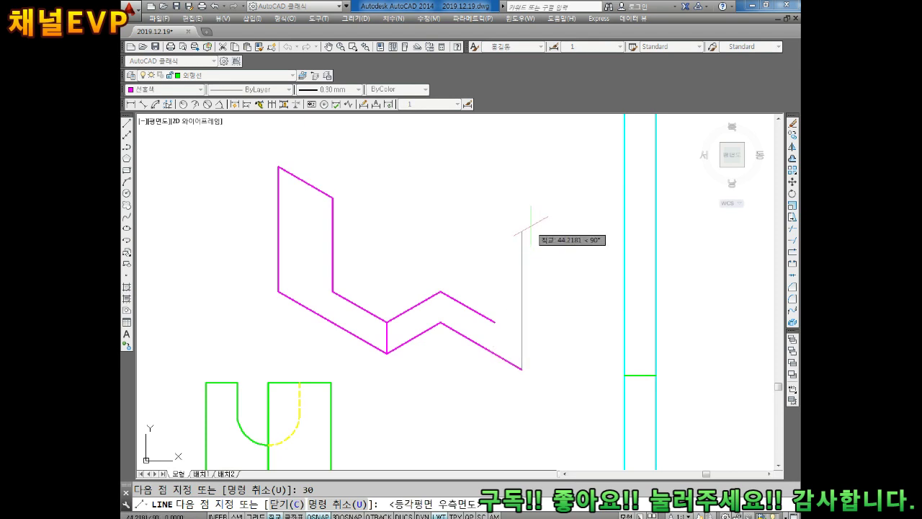
{"action": "type", "text": "40"}
{"action": "key", "text": "Return"}
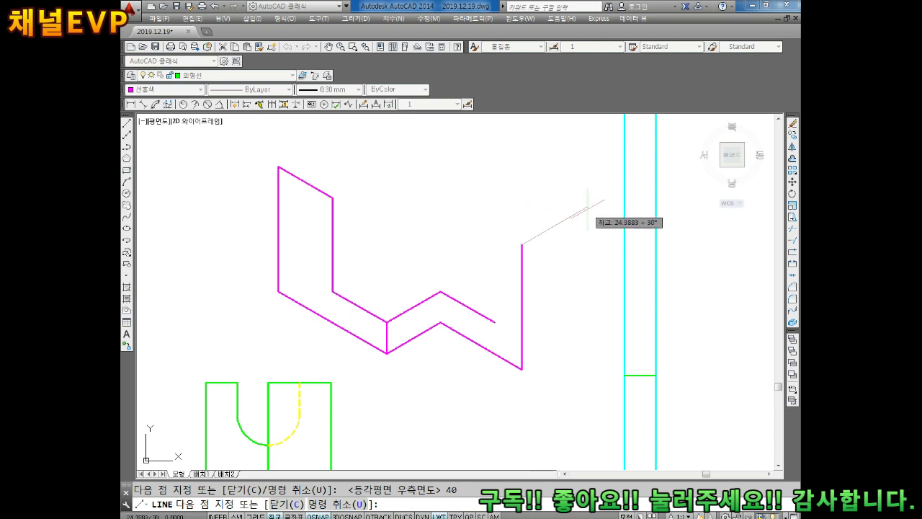
{"action": "type", "text": "20"}
{"action": "key", "text": "Return"}
{"action": "type", "text": "40"}
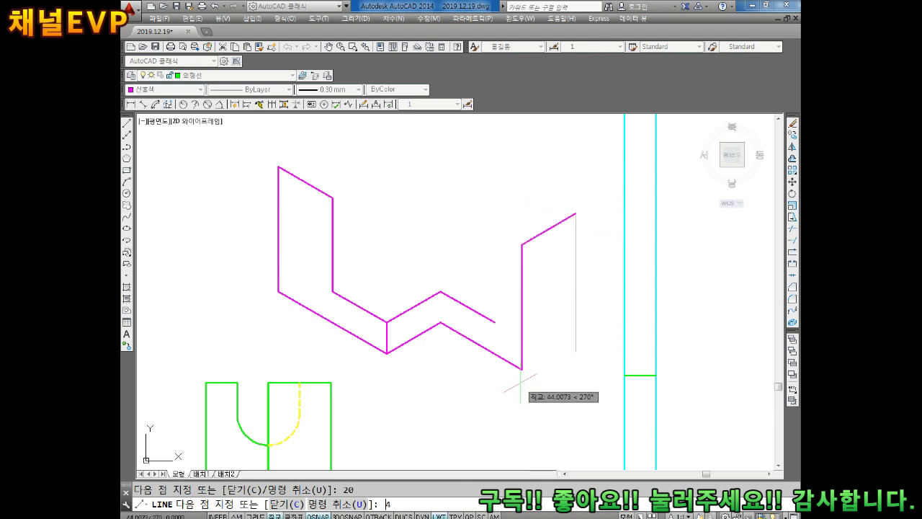
{"action": "key", "text": "Return"}
{"action": "type", "text": "20"}
{"action": "key", "text": "Return"}
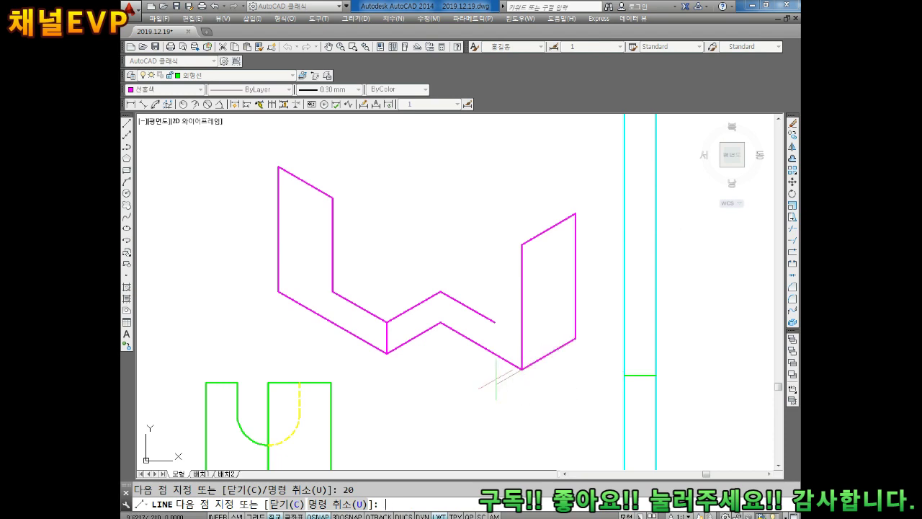
{"action": "key", "text": "Escape"}
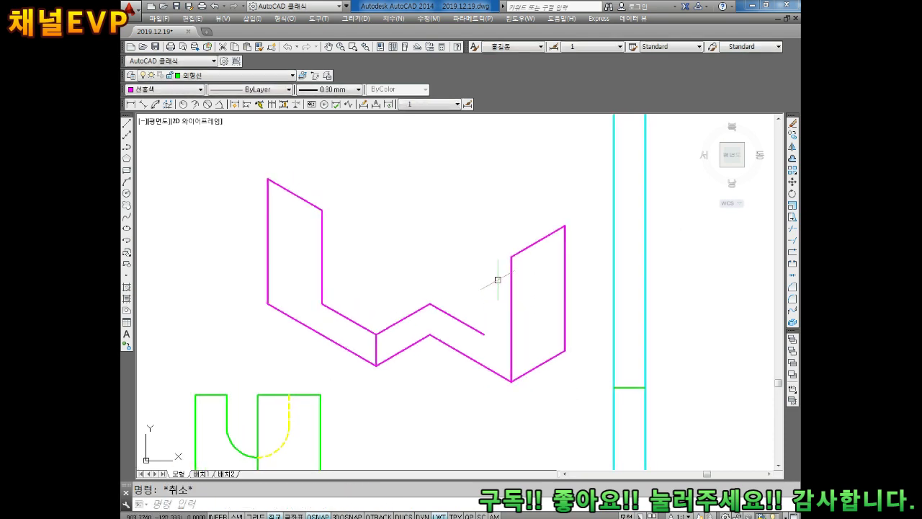
- Draw the notch's 30-unit vertical and 20-unit edges, joining them to the right block's top corner
{"action": "scroll", "coordinate": [483, 303], "scroll_direction": "down", "scroll_amount": 2}
{"action": "scroll", "coordinate": [493, 311], "scroll_direction": "up", "scroll_amount": 2}
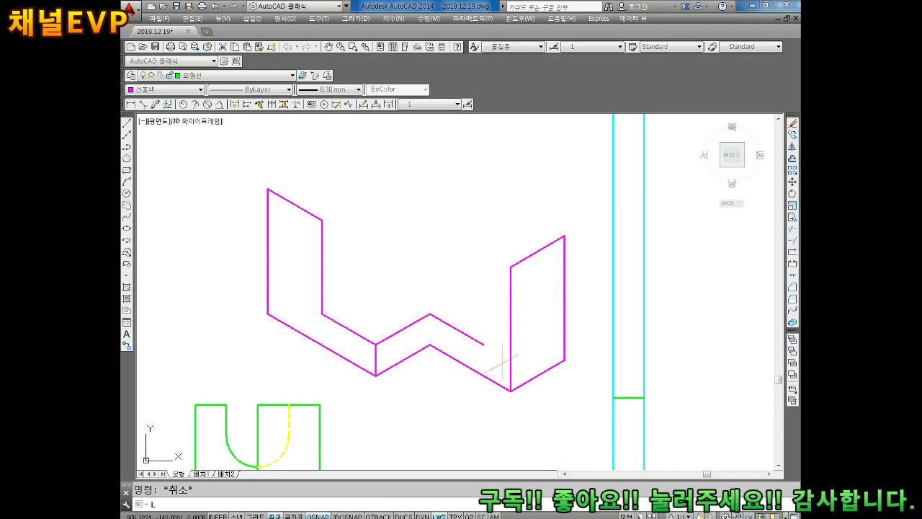
{"action": "key", "text": "space"}
{"action": "left_click", "coordinate": [483, 344]}
{"action": "type", "text": "30"}
{"action": "key", "text": "Return"}
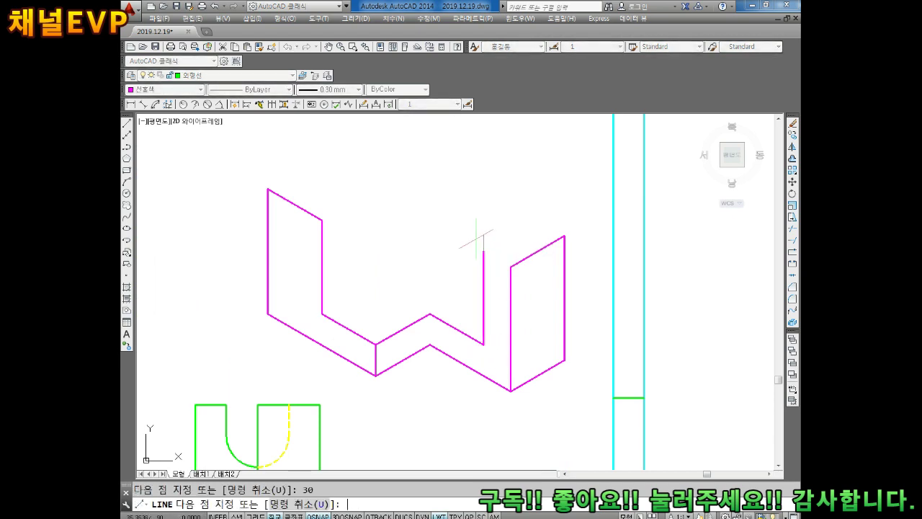
{"action": "type", "text": "20"}
{"action": "key", "text": "Return"}
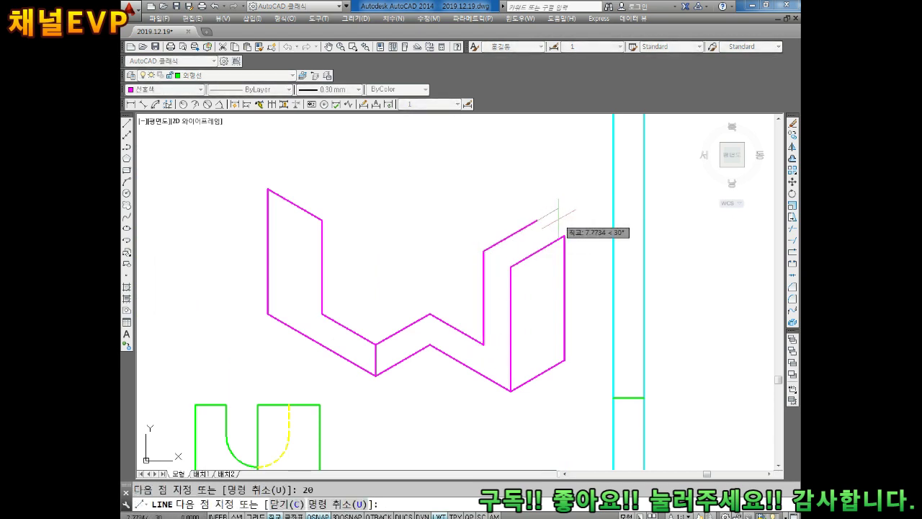
{"action": "left_click", "coordinate": [564, 235]}
{"action": "key", "text": "space"}
{"action": "key", "text": "space"}
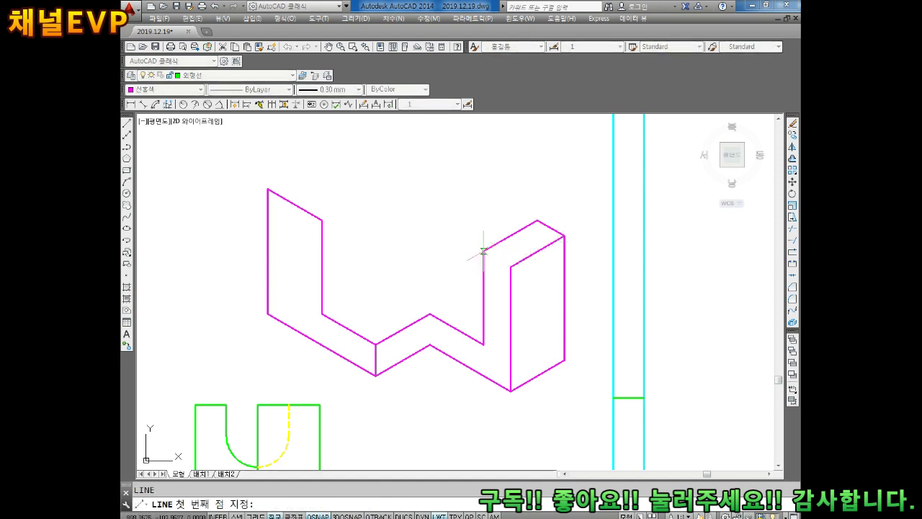
{"action": "left_click", "coordinate": [484, 251]}
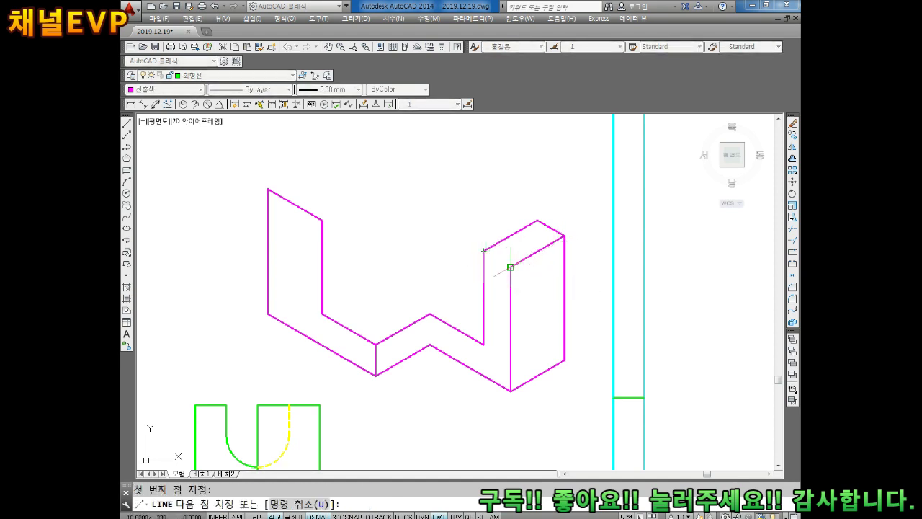
{"action": "left_click", "coordinate": [510, 266]}
{"action": "key", "text": "Escape"}
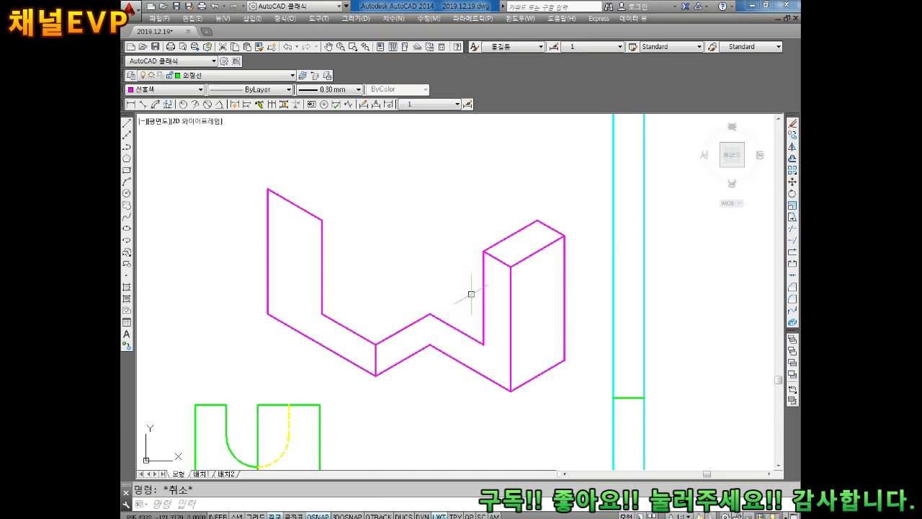
{"action": "middle_click_drag", "start_coordinate": [471, 294], "coordinate": [472, 315]}
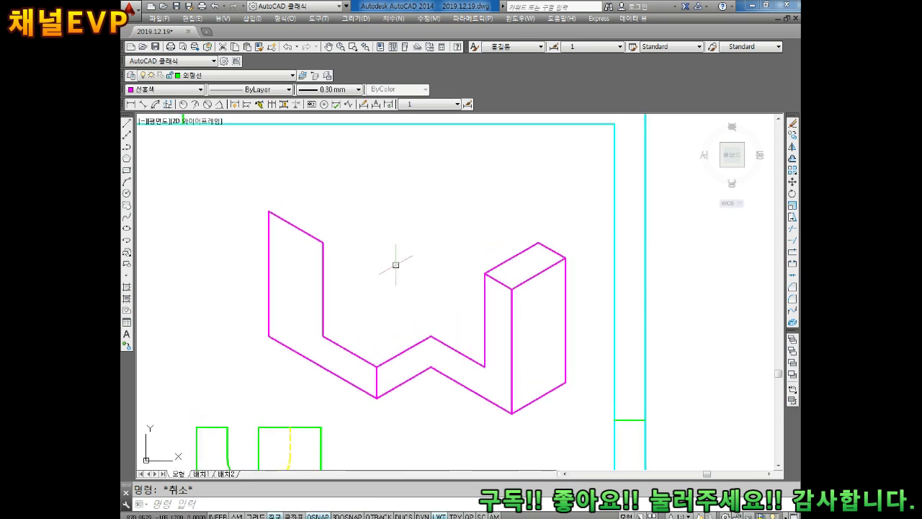
- On the left isoplane, outline the left upright's top face with 10, 20 and 10-unit lines
{"action": "key", "text": "F5"}
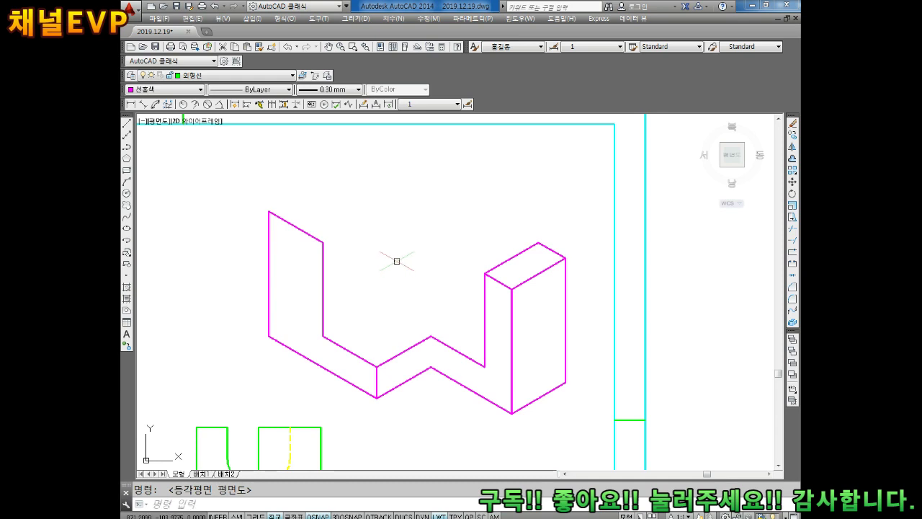
{"action": "type", "text": "l"}
{"action": "key", "text": "Return"}
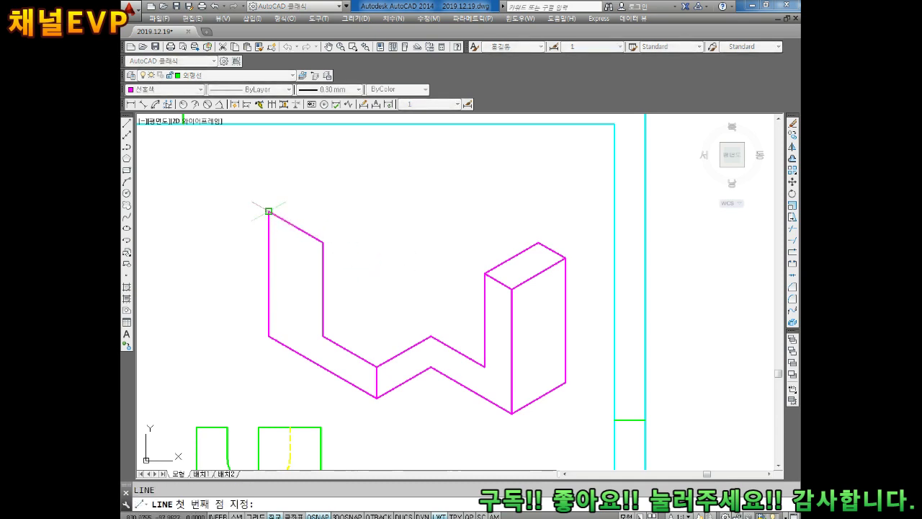
{"action": "left_click", "coordinate": [269, 211]}
{"action": "type", "text": "10"}
{"action": "key", "text": "Return"}
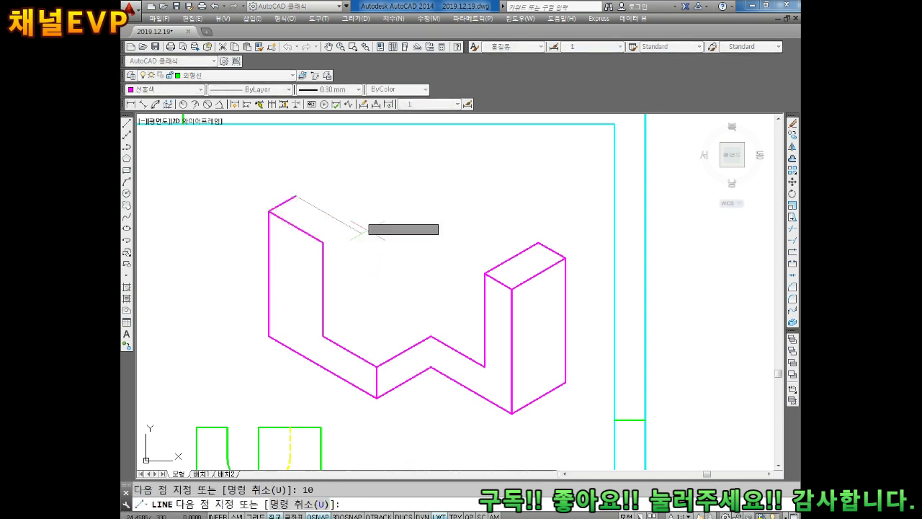
{"action": "type", "text": "20"}
{"action": "key", "text": "Return"}
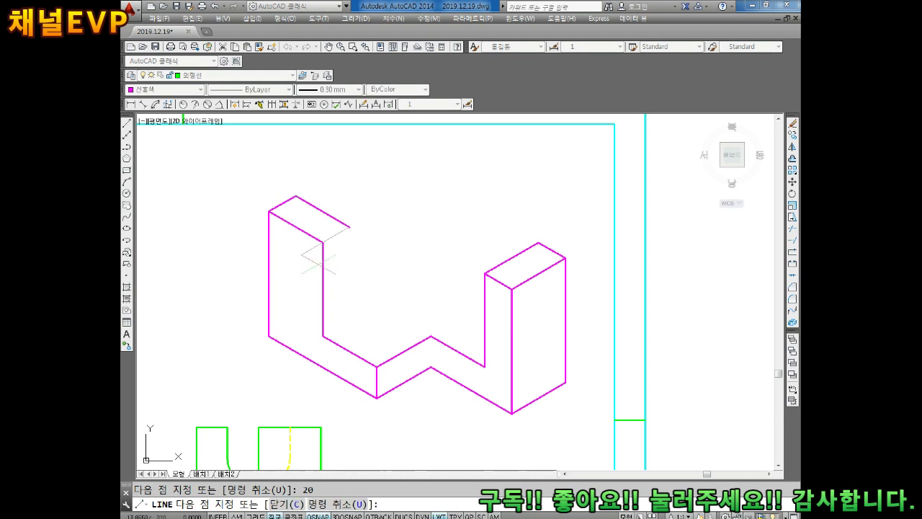
{"action": "type", "text": "10"}
{"action": "key", "text": "Return"}
{"action": "key", "text": "Escape"}
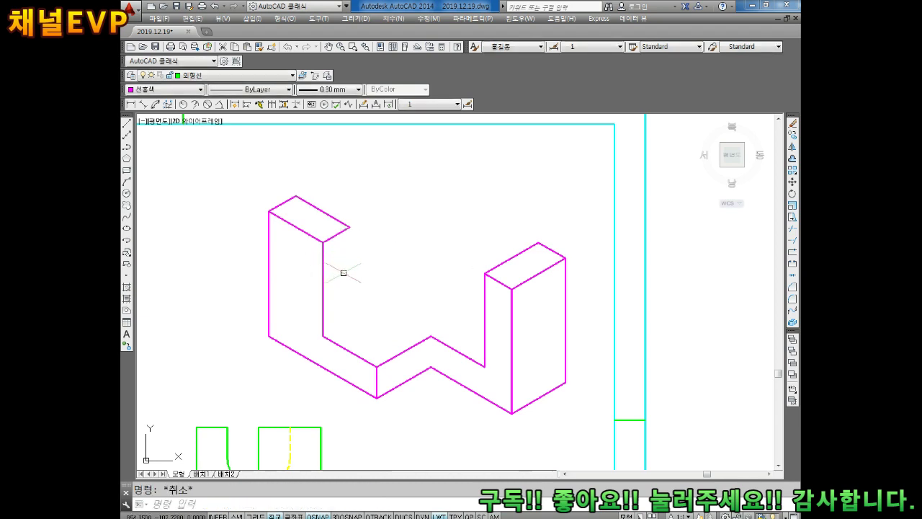
{"action": "middle_click_drag", "start_coordinate": [381, 230], "coordinate": [363, 244]}
- Draw the raised back section's top face with 10- and 20-unit edges, then erase the stray connecting edge
{"action": "type", "text": "l"}
{"action": "key", "text": "Return"}
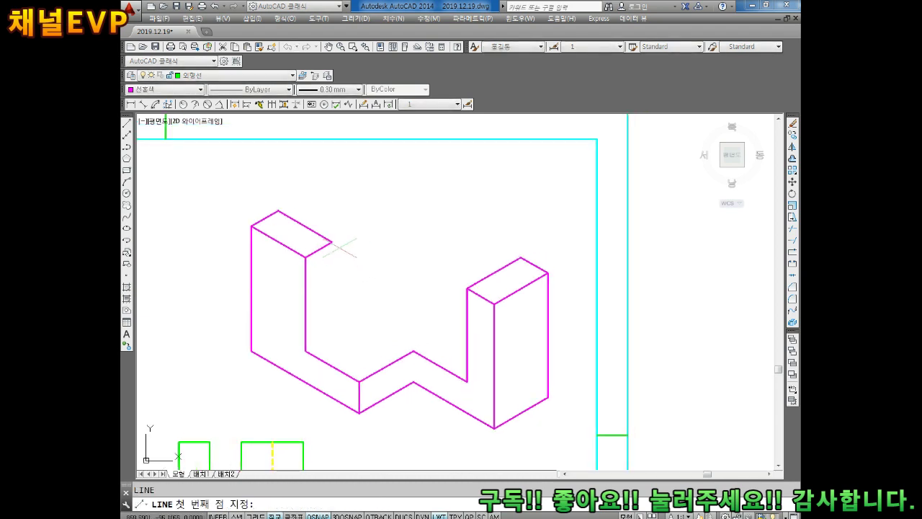
{"action": "left_click", "coordinate": [332, 241]}
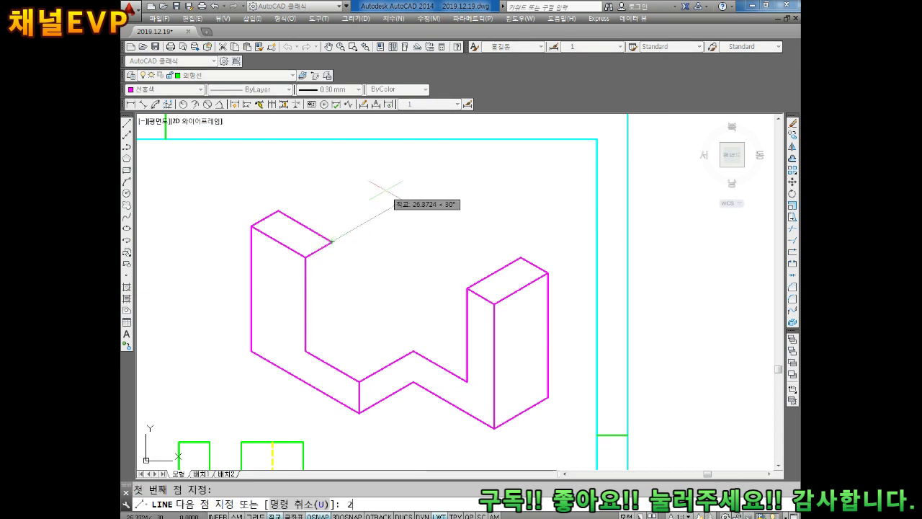
{"action": "type", "text": "0"}
{"action": "key", "text": "Return"}
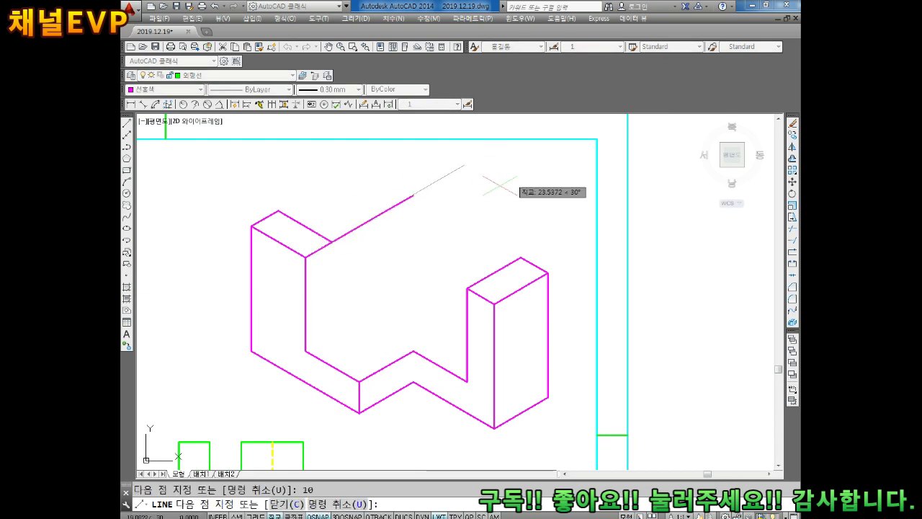
{"action": "key", "text": "F5"}
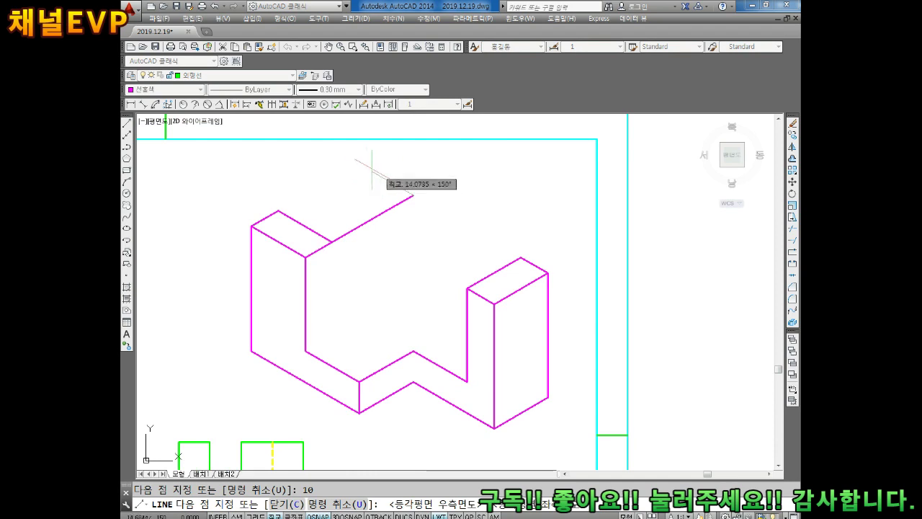
{"action": "left_click", "coordinate": [358, 157]}
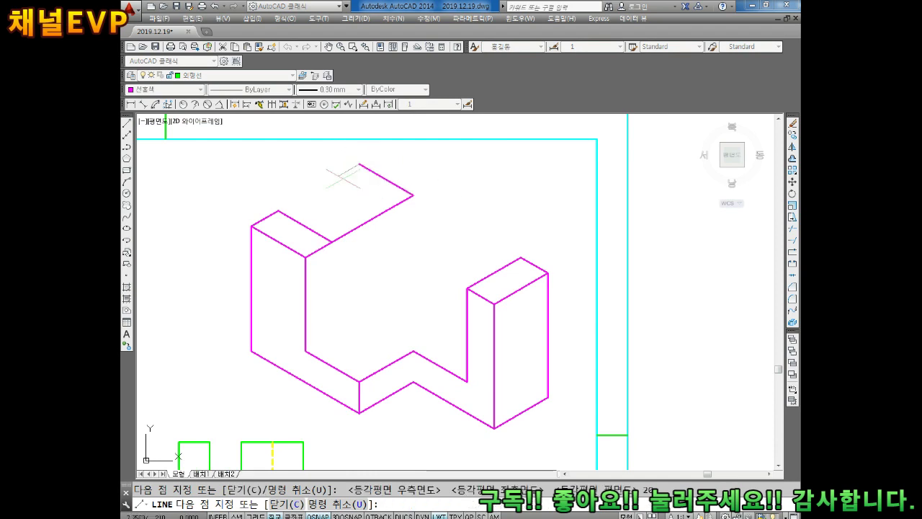
{"action": "type", "text": "10"}
{"action": "key", "text": "Return"}
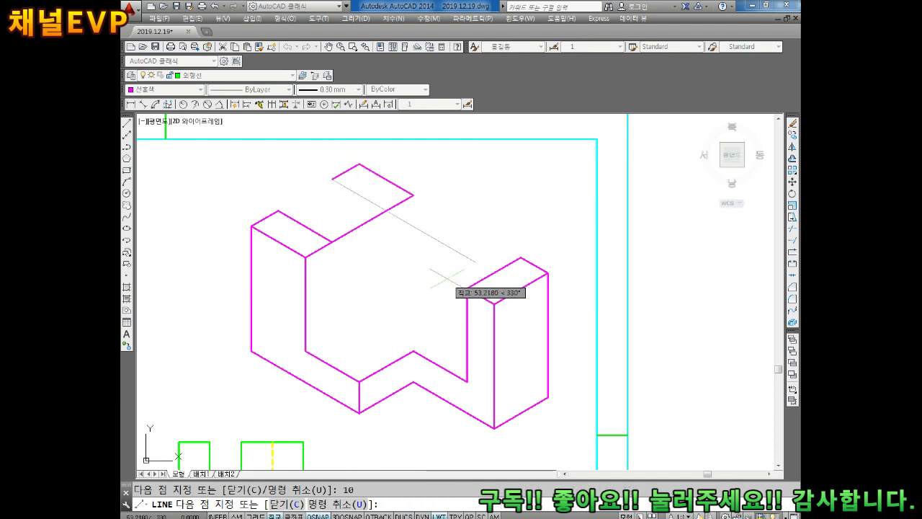
{"action": "type", "text": "20"}
{"action": "key", "text": "Return"}
{"action": "key", "text": "Escape"}
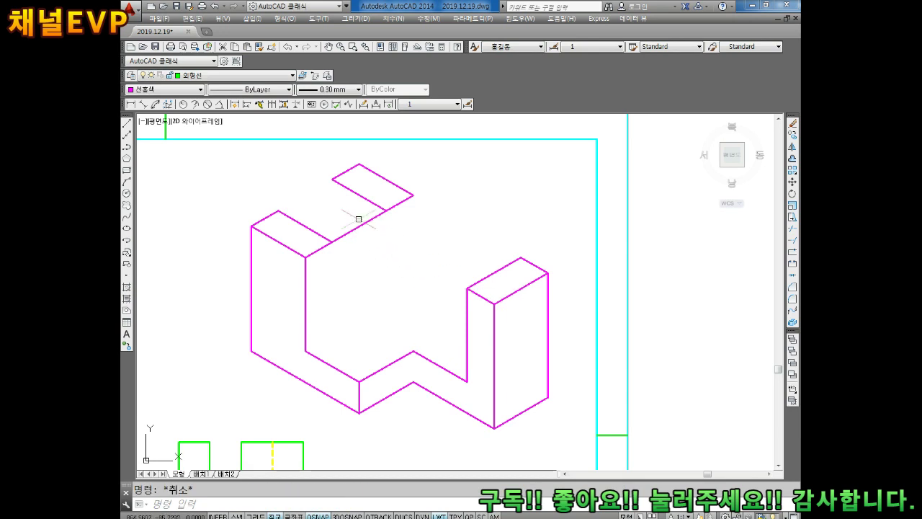
{"action": "left_click", "coordinate": [349, 228]}
{"action": "key", "text": "Delete"}
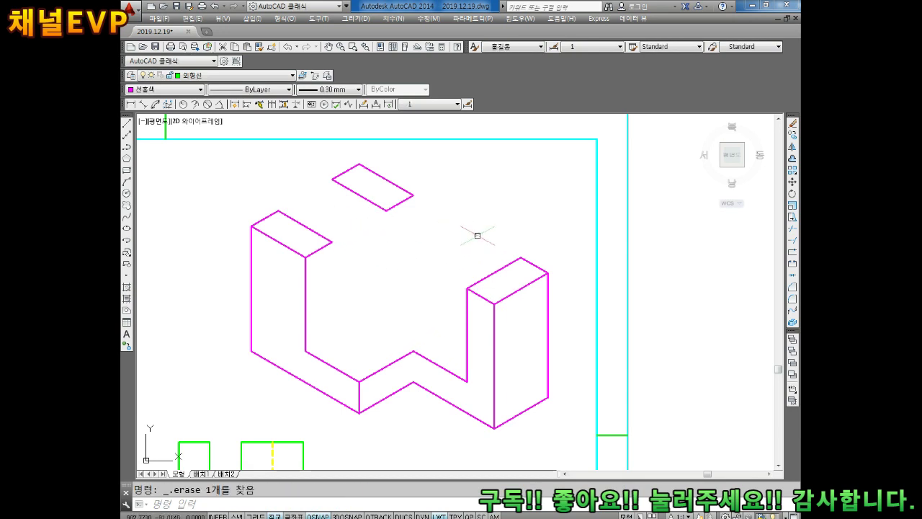
{"action": "key", "text": "Escape"}
- Draw a 30-unit vertical drop from the raised face's corner and the floor edge to the left upright
{"action": "middle_click_drag", "start_coordinate": [478, 234], "coordinate": [459, 239]}
{"action": "type", "text": "l"}
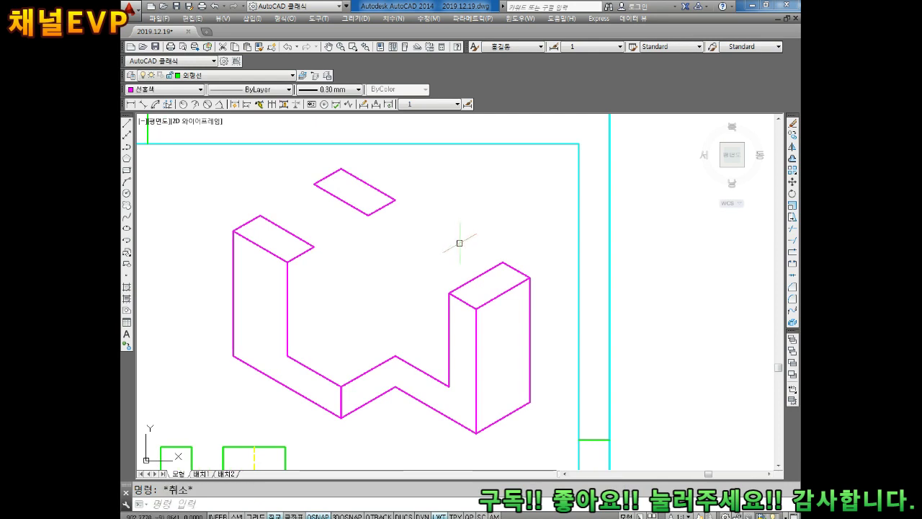
{"action": "key", "text": "Return"}
{"action": "left_click", "coordinate": [395, 198]}
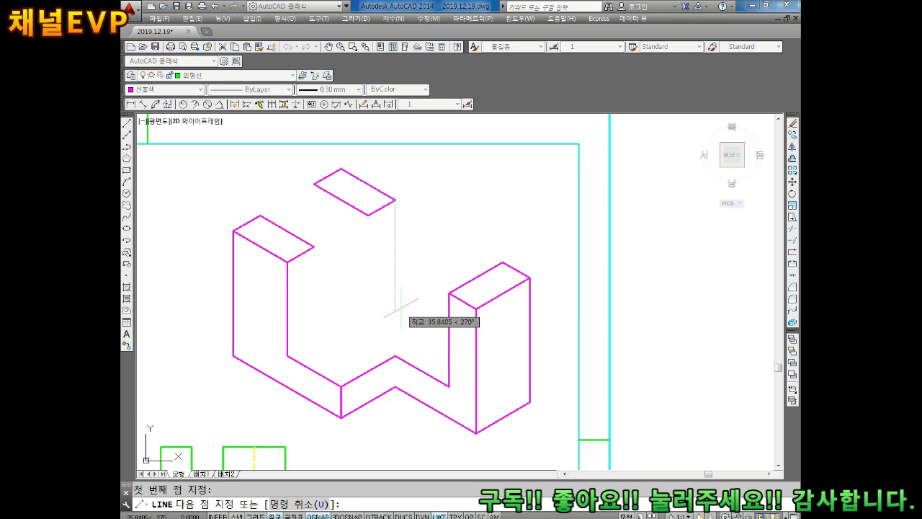
{"action": "type", "text": "30"}
{"action": "key", "text": "Return"}
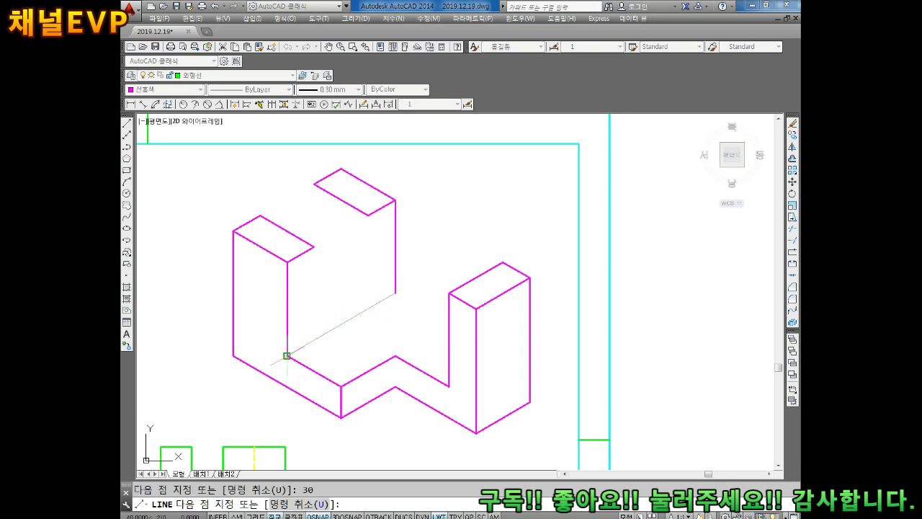
{"action": "left_click", "coordinate": [287, 355]}
{"action": "key", "text": "Escape"}
- Draw the floor edge from the drop's bottom to the right upright; the trim is cancelled
{"action": "key", "text": "Return"}
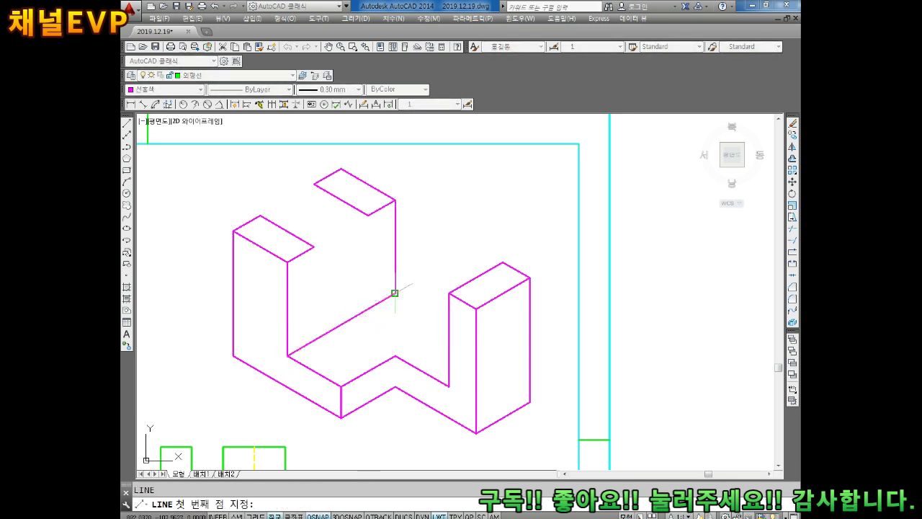
{"action": "left_click", "coordinate": [395, 293]}
{"action": "left_click", "coordinate": [465, 333]}
{"action": "key", "text": "Escape"}
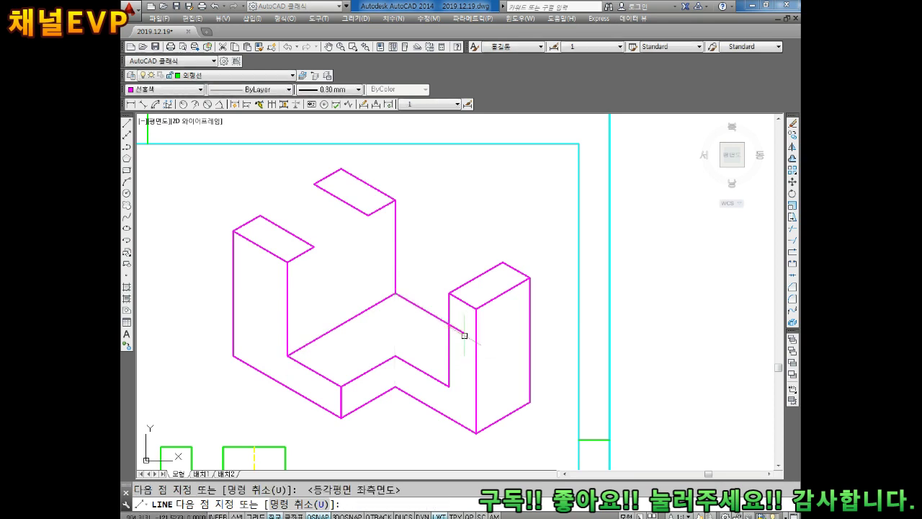
{"action": "type", "text": "TR"}
{"action": "key", "text": "Return"}
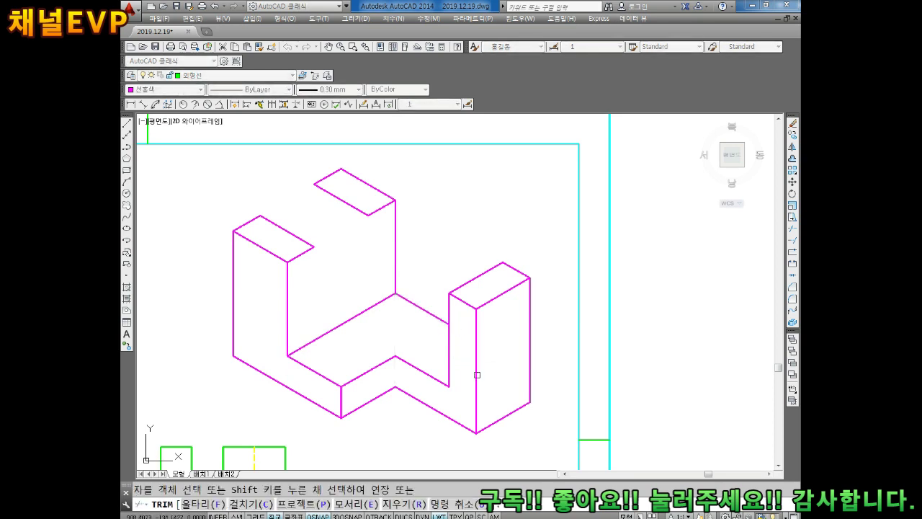
{"action": "key", "text": "Escape"}
{"action": "middle_click_drag", "start_coordinate": [476, 374], "coordinate": [445, 342]}
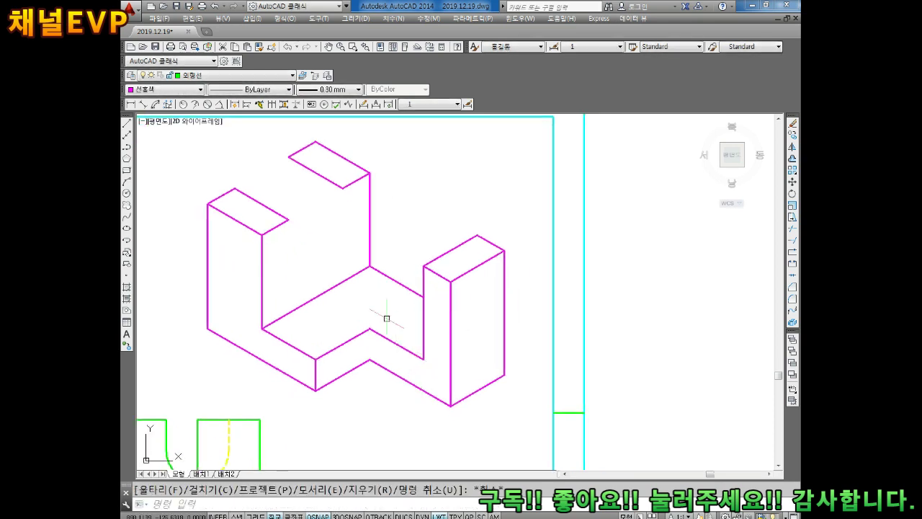
- On the top isoplane, draw a short vertical edge down from the raised face's corner
{"action": "scroll", "coordinate": [298, 248], "scroll_direction": "up", "scroll_amount": 1}
{"action": "scroll", "coordinate": [299, 243], "scroll_direction": "up", "scroll_amount": 1}
{"action": "scroll", "coordinate": [310, 278], "scroll_direction": "up", "scroll_amount": 1}
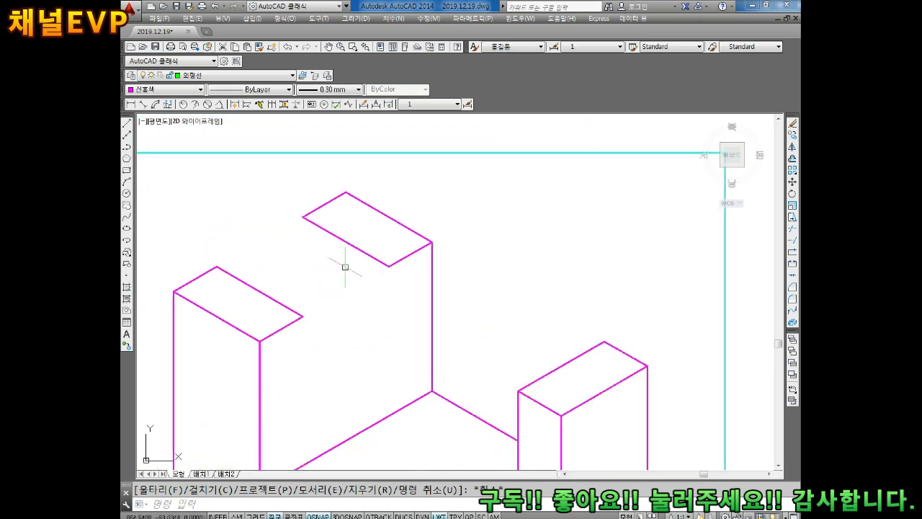
{"action": "middle_click_drag", "start_coordinate": [375, 328], "coordinate": [373, 304]}
{"action": "key", "text": "F5"}
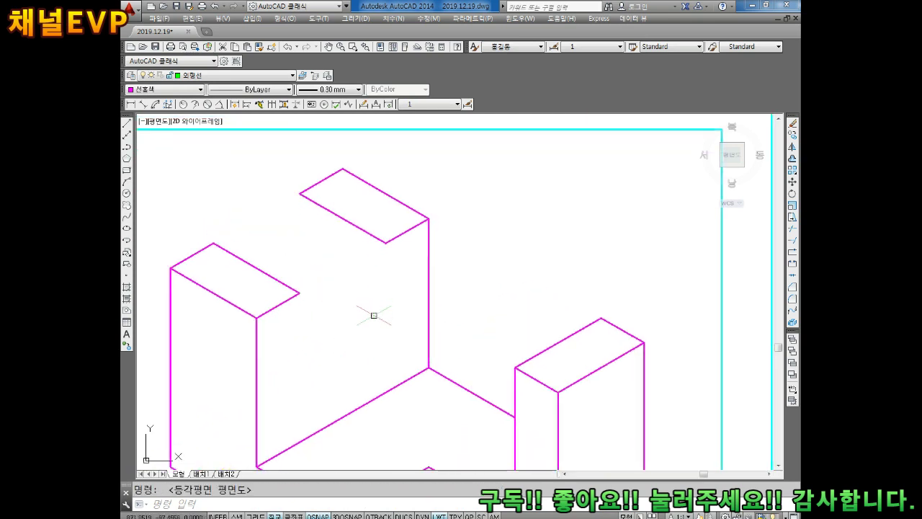
{"action": "type", "text": "l"}
{"action": "key", "text": "Return"}
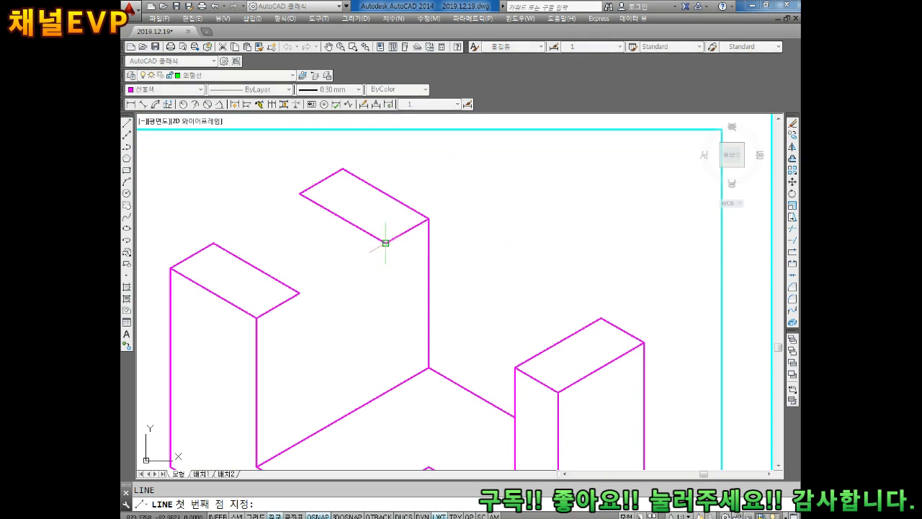
{"action": "left_click", "coordinate": [385, 243]}
{"action": "left_click", "coordinate": [386, 292]}
{"action": "type", "text": "10"}
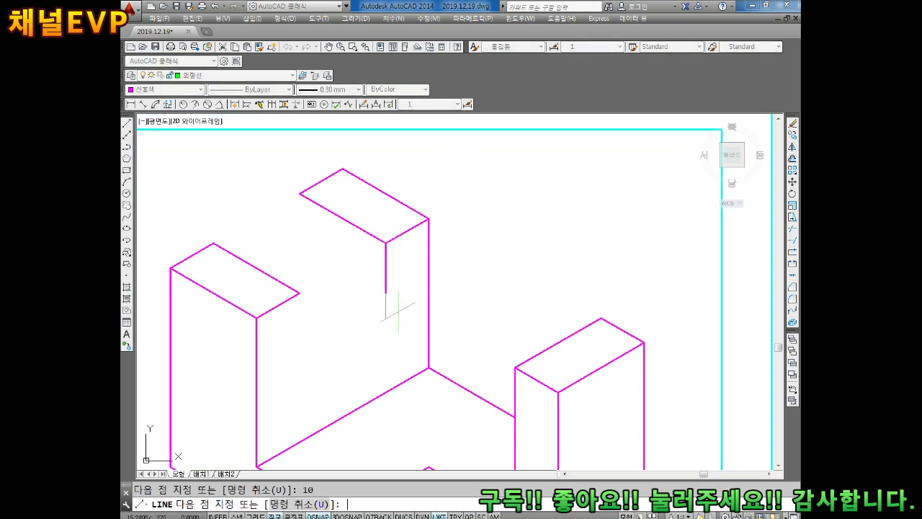
{"action": "key", "text": "Return"}
- Draw the 10-unit drop at the left upright's inner corner and select the short sloped edge
{"action": "key", "text": "Return"}
{"action": "left_click", "coordinate": [299, 293]}
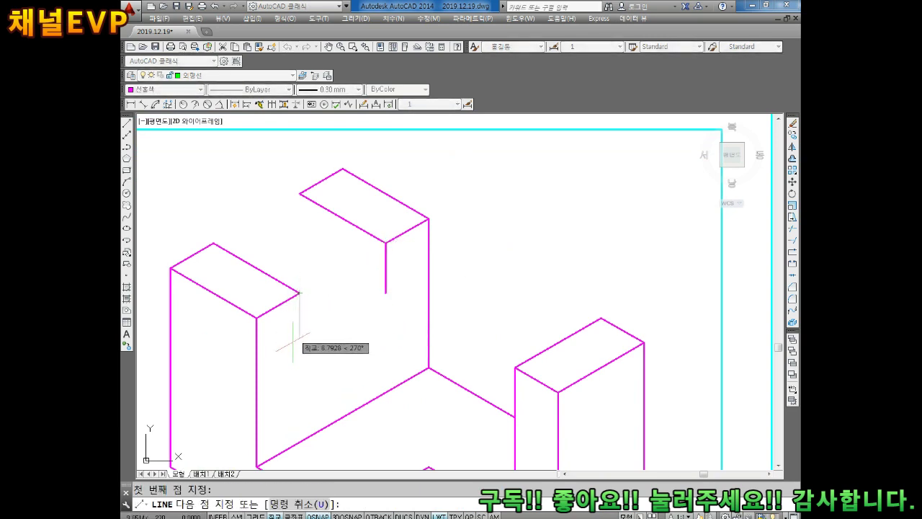
{"action": "type", "text": "10"}
{"action": "key", "text": "Return"}
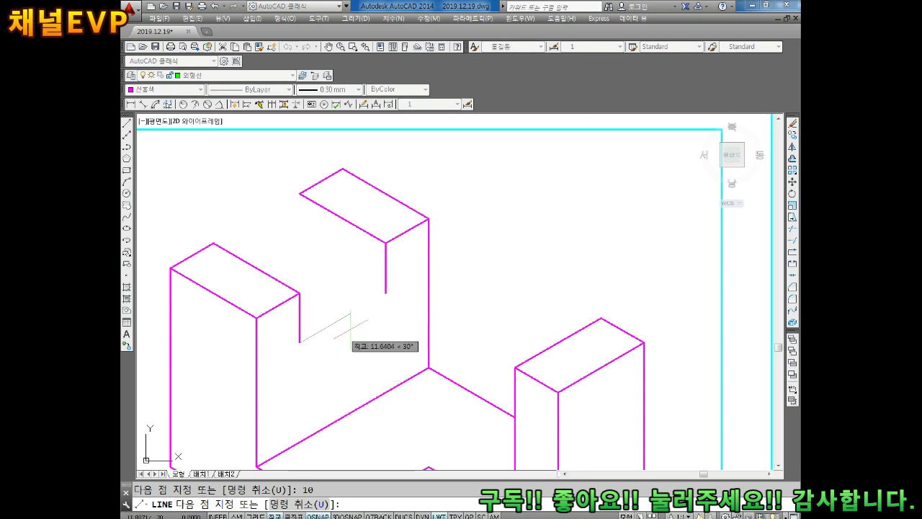
{"action": "type", "text": "0"}
{"action": "key", "text": "Return"}
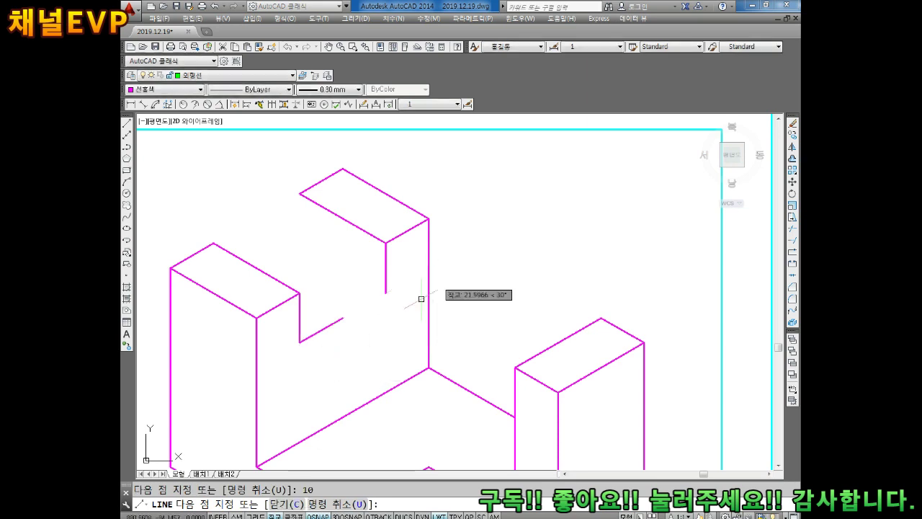
{"action": "key", "text": "Escape"}
{"action": "middle_click_drag", "start_coordinate": [359, 326], "coordinate": [354, 304]}
{"action": "left_click_drag", "start_coordinate": [341, 310], "coordinate": [333, 279]}
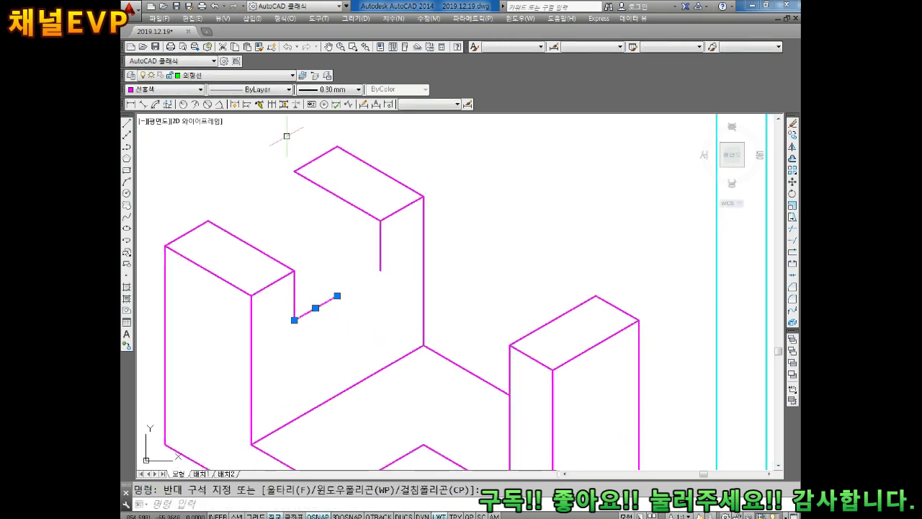
- Move the short sloped edge to the centre-line layer and colour it Red
{"action": "left_click", "coordinate": [203, 77]}
{"action": "left_click", "coordinate": [193, 138]}
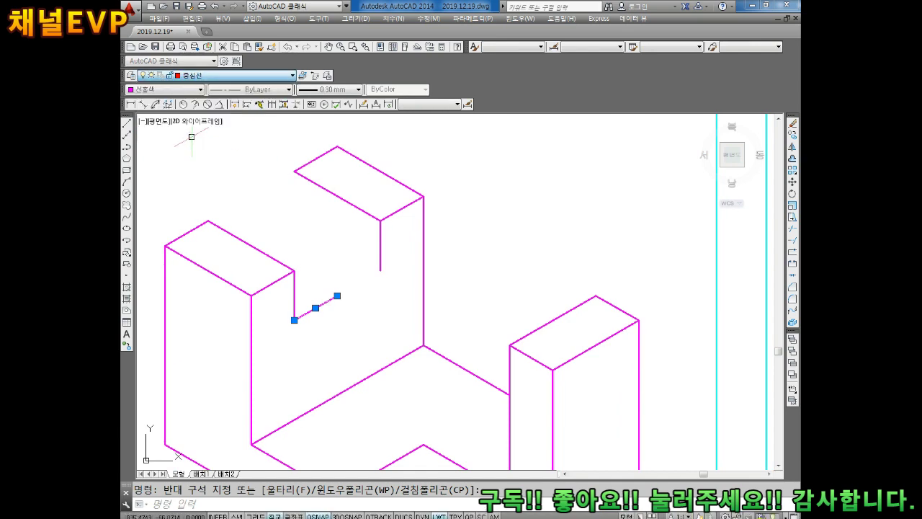
{"action": "left_click", "coordinate": [166, 89]}
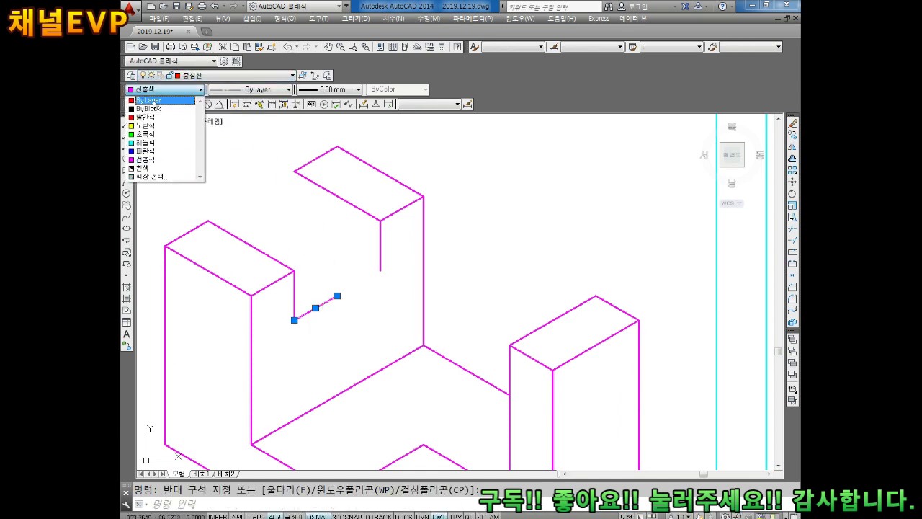
{"action": "left_click", "coordinate": [162, 116]}
{"action": "key", "text": "Escape"}
- Draw a 10-unit vertical edge down from the raised block's top-left corner
{"action": "type", "text": "l"}
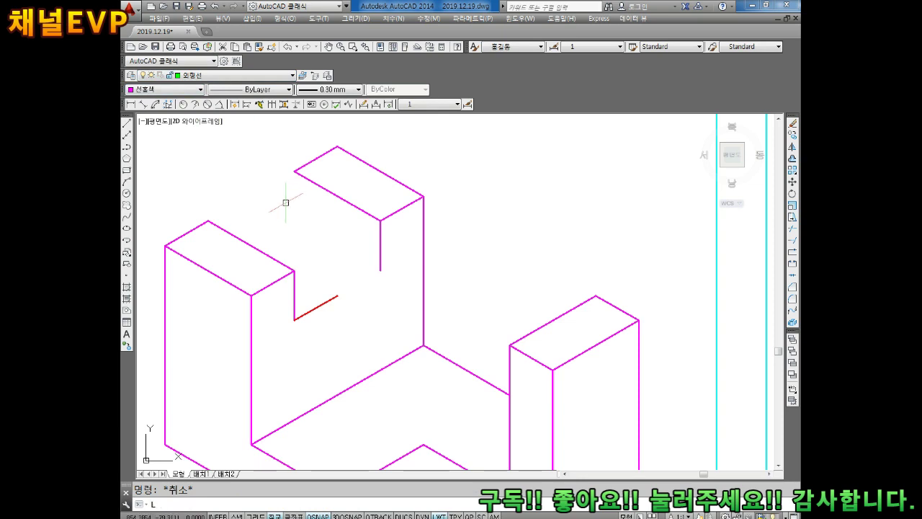
{"action": "key", "text": "Return"}
{"action": "left_click", "coordinate": [294, 170]}
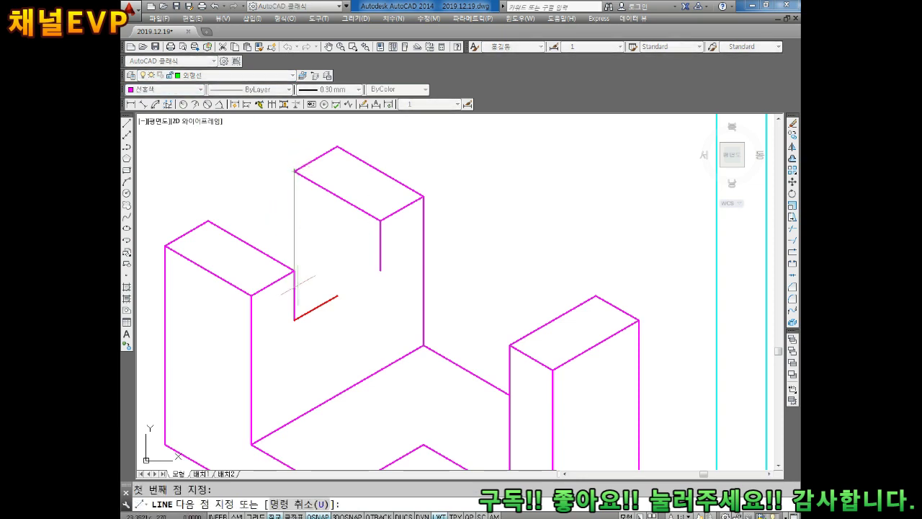
{"action": "type", "text": "10"}
{"action": "key", "text": "Return"}
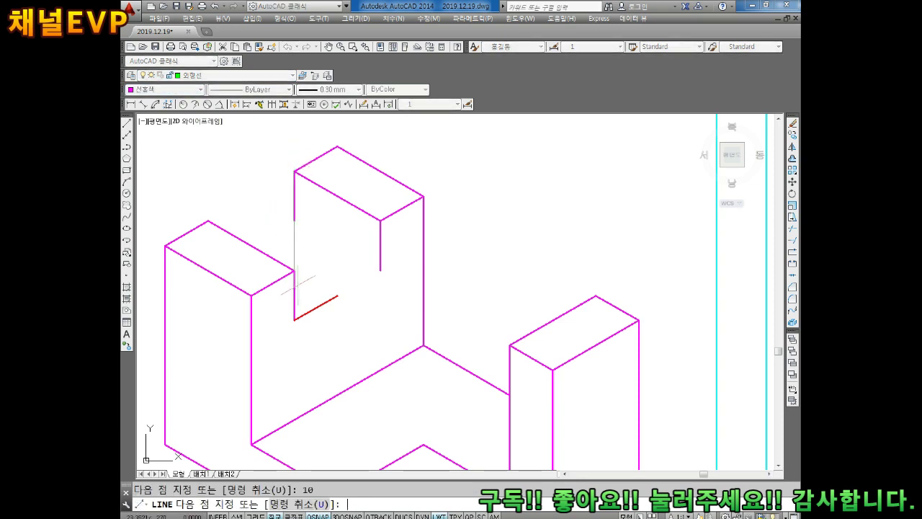
{"action": "key", "text": "Escape"}
{"action": "middle_click_drag", "start_coordinate": [356, 261], "coordinate": [343, 264]}
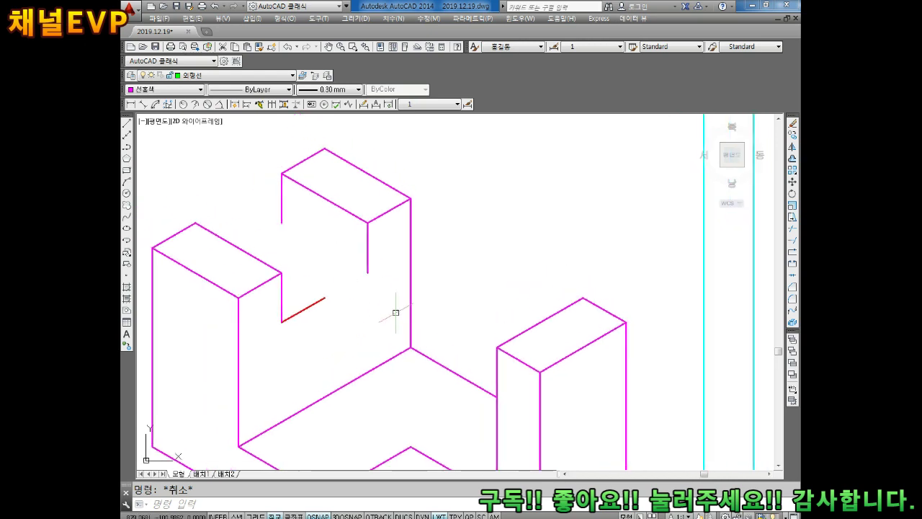
{"action": "scroll", "coordinate": [338, 285], "scroll_direction": "down", "scroll_amount": 2}
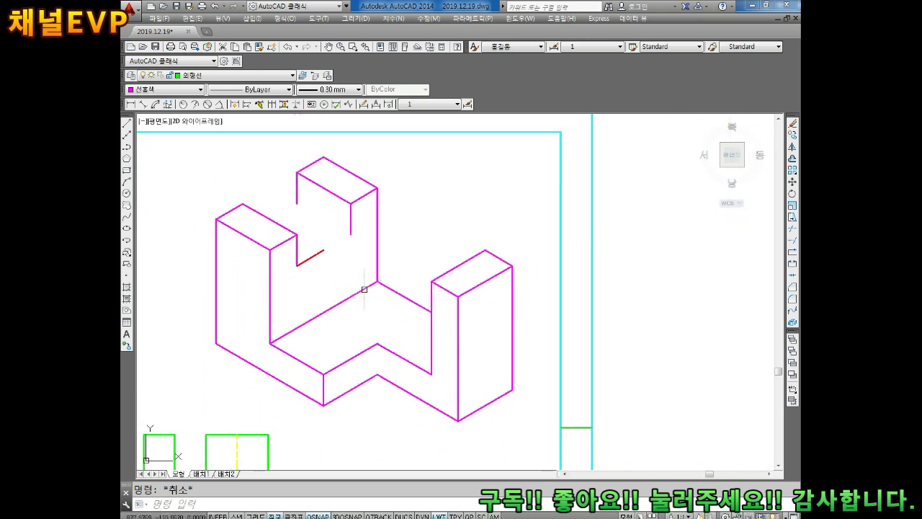
- Draw the vertical edge from the middle step's upper corner down to its lower endpoint
{"action": "middle_click_drag", "start_coordinate": [477, 267], "coordinate": [486, 266]}
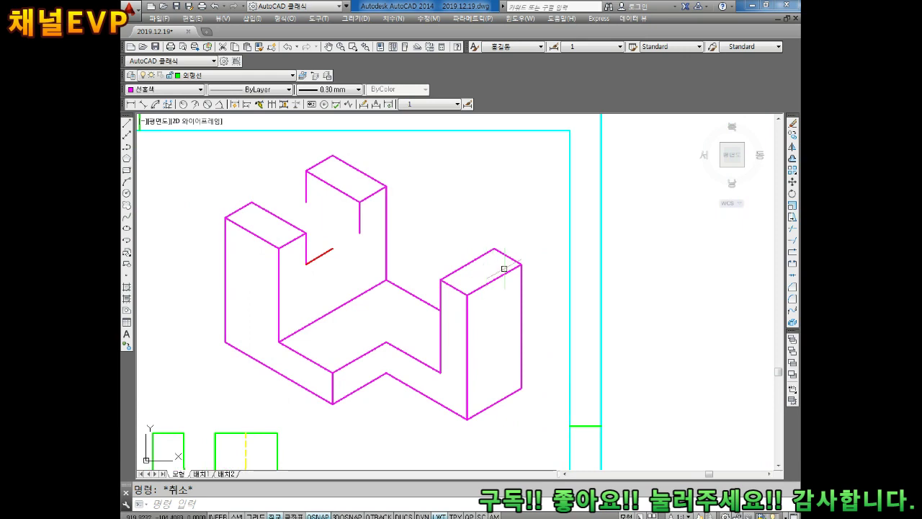
{"action": "scroll", "coordinate": [504, 269], "scroll_direction": "down", "scroll_amount": 2}
{"action": "scroll", "coordinate": [463, 309], "scroll_direction": "up", "scroll_amount": 2}
{"action": "middle_click_drag", "start_coordinate": [472, 324], "coordinate": [461, 312]}
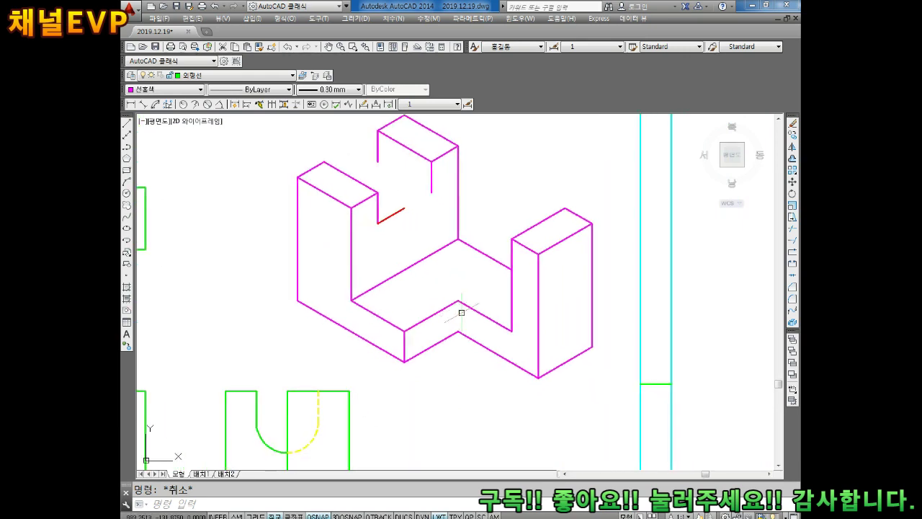
{"action": "type", "text": "l"}
{"action": "key", "text": "Return"}
{"action": "left_click", "coordinate": [458, 299]}
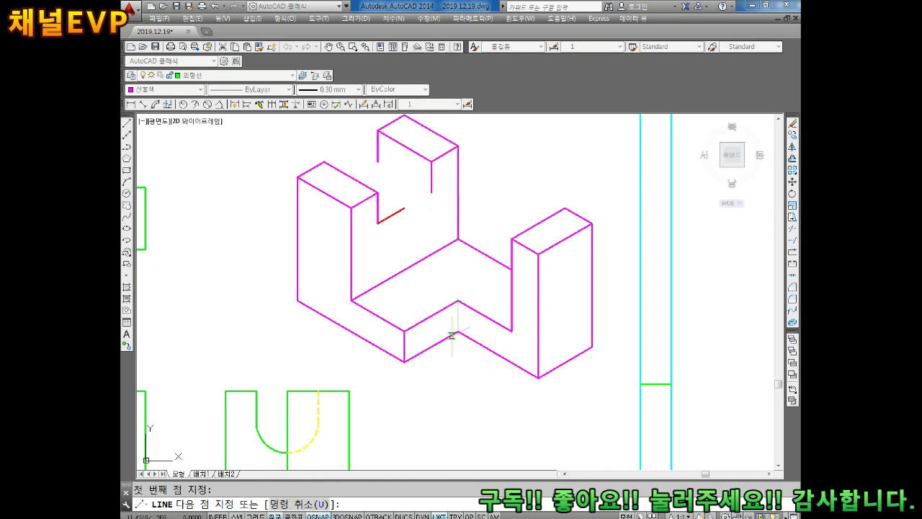
{"action": "left_click", "coordinate": [458, 331]}
{"action": "key", "text": "Escape"}
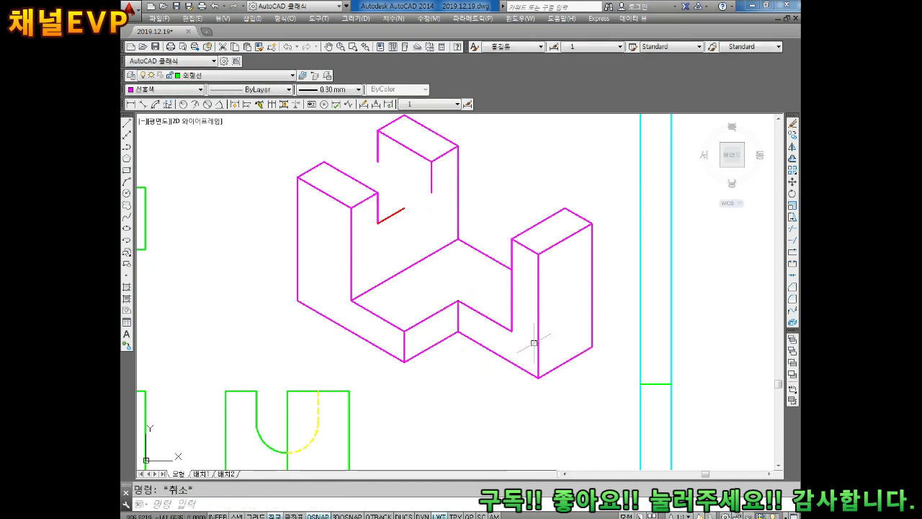
{"action": "scroll", "coordinate": [534, 343], "scroll_direction": "down", "scroll_amount": 3}
{"action": "scroll", "coordinate": [529, 346], "scroll_direction": "up", "scroll_amount": 3}
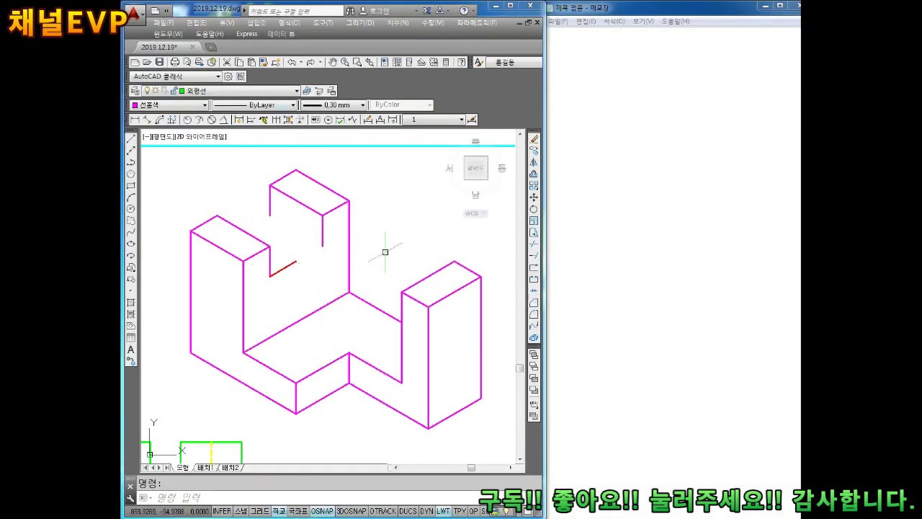
- Write the SNAP, S, I and 엔터 steps into the Notepad notes
{"action": "left_click", "coordinate": [577, 62]}
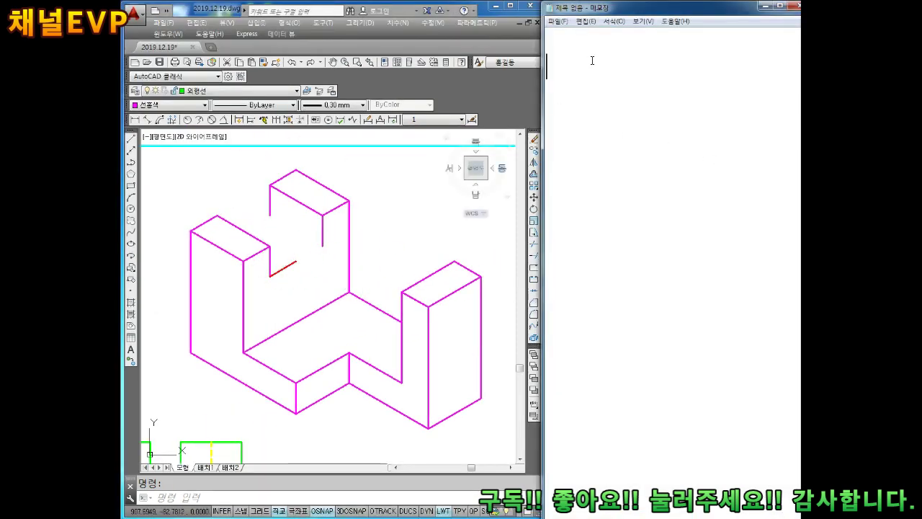
{"action": "type", "text": "SNAP"}
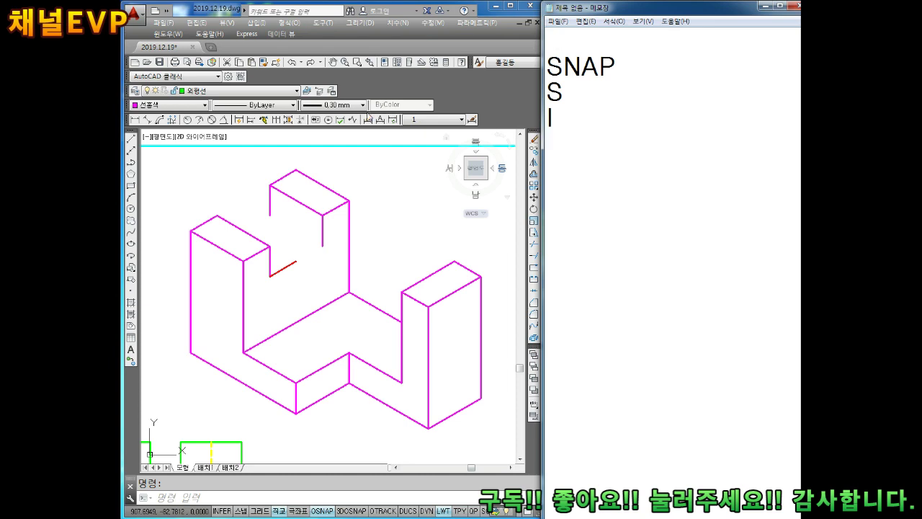
{"action": "left_click", "coordinate": [349, 267]}
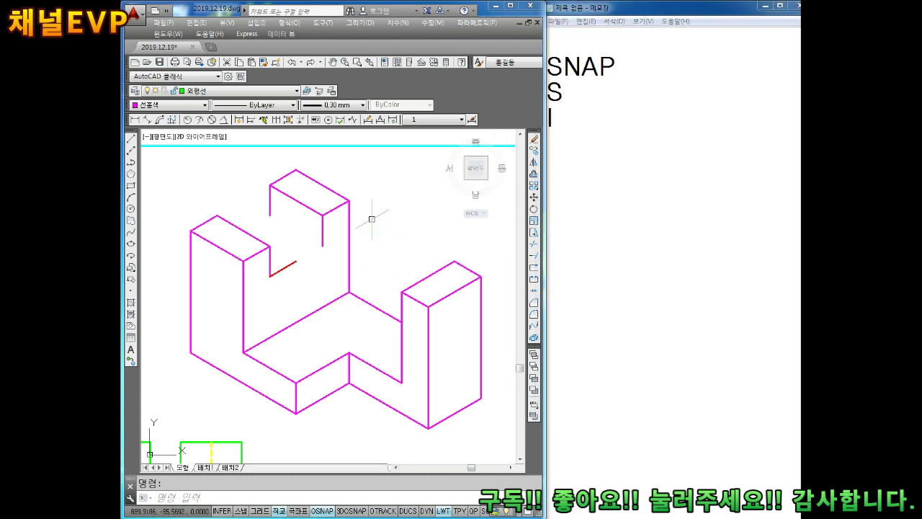
{"action": "left_click", "coordinate": [589, 121]}
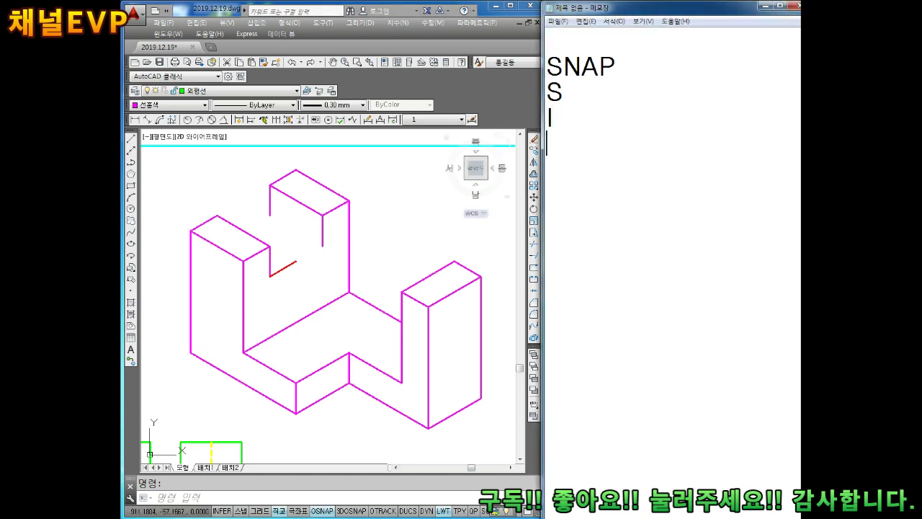
{"action": "type", "text": "엔터"}
{"action": "key", "text": "Return"}
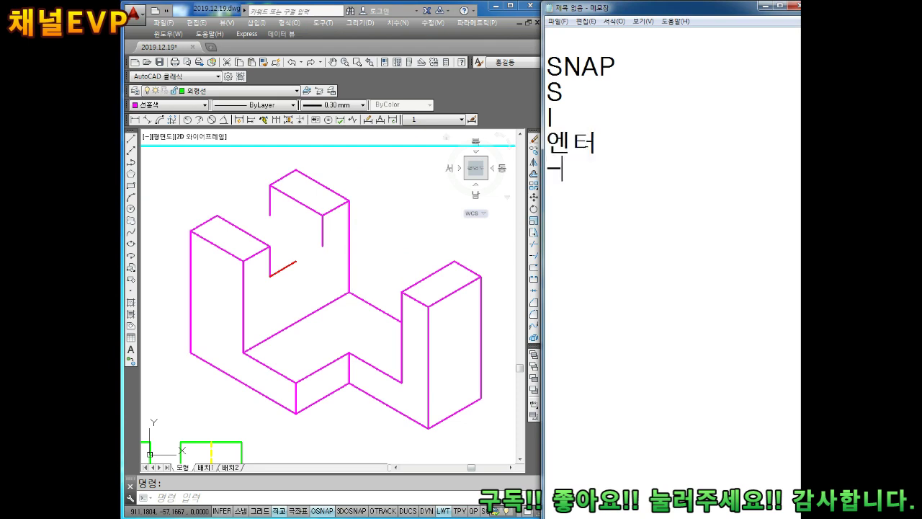
- Add a dashed divider and the note EL엔터(타원) in Notepad, then return to AutoCAD
{"action": "type", "text": "----------"}
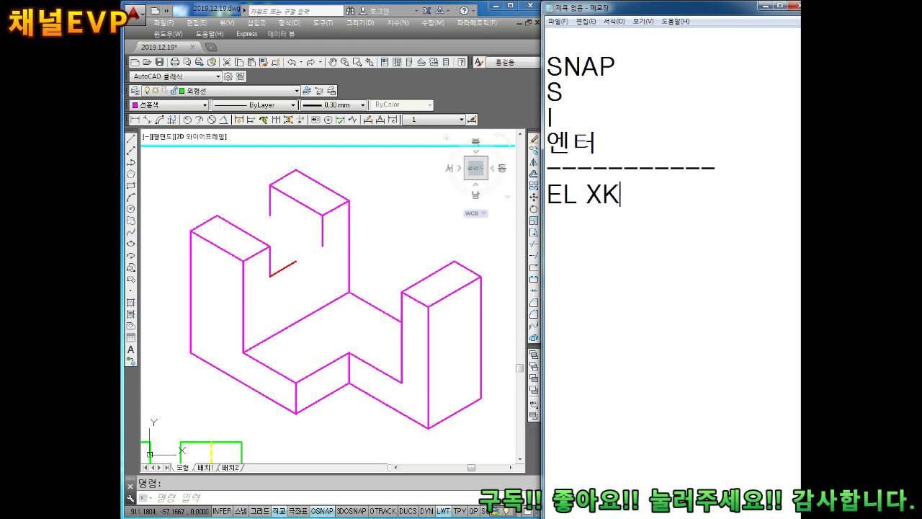
{"action": "key", "text": "BackSpace"}
{"action": "key", "text": "BackSpace"}
{"action": "type", "text": "타원"}
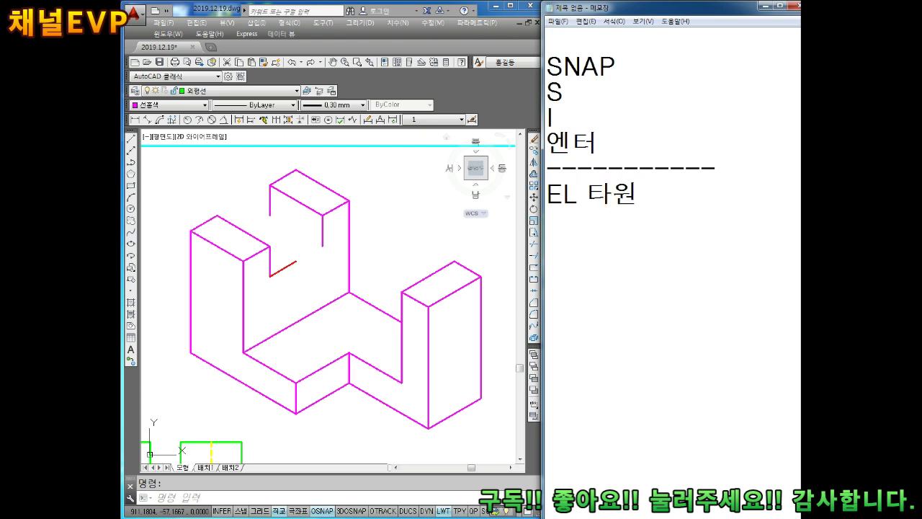
{"action": "type", "text": "0"}
{"action": "key", "text": "Right"}
{"action": "key", "text": "BackSpace"}
{"action": "key", "text": "BackSpace"}
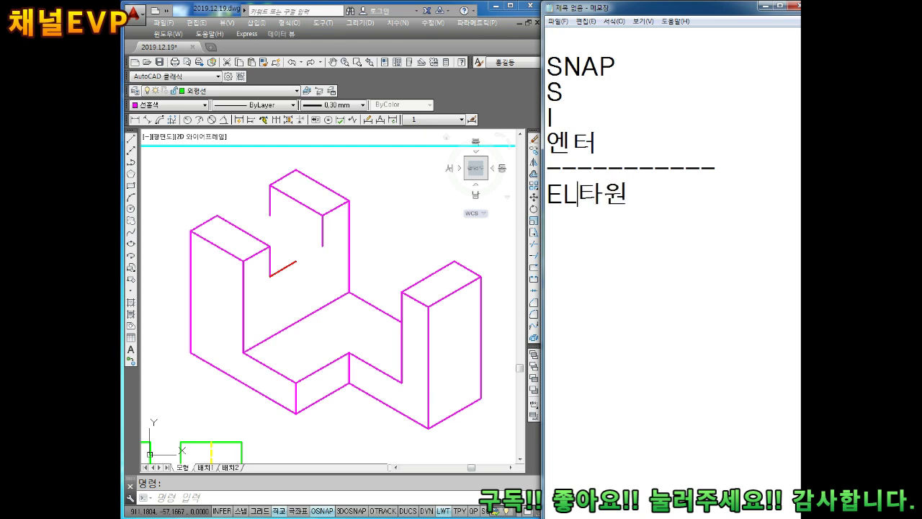
{"action": "type", "text": "("}
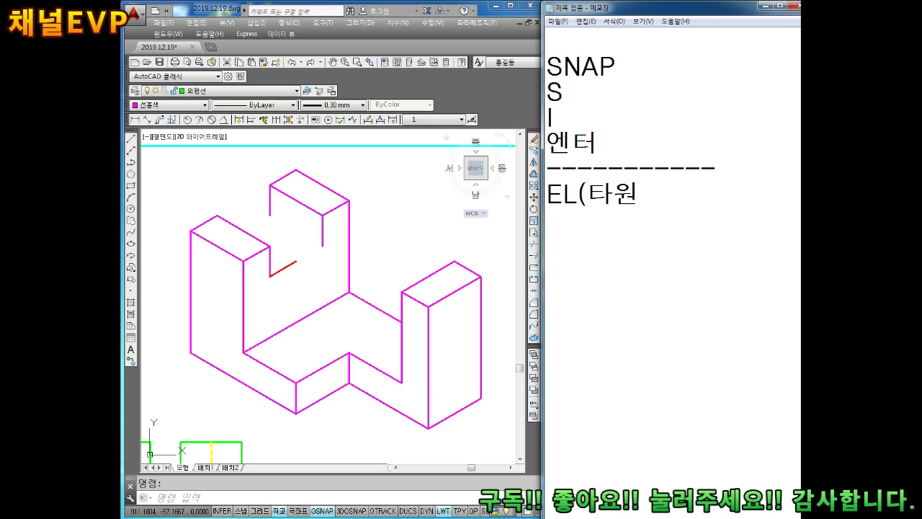
{"action": "type", "text": "ㅇㅐ"}
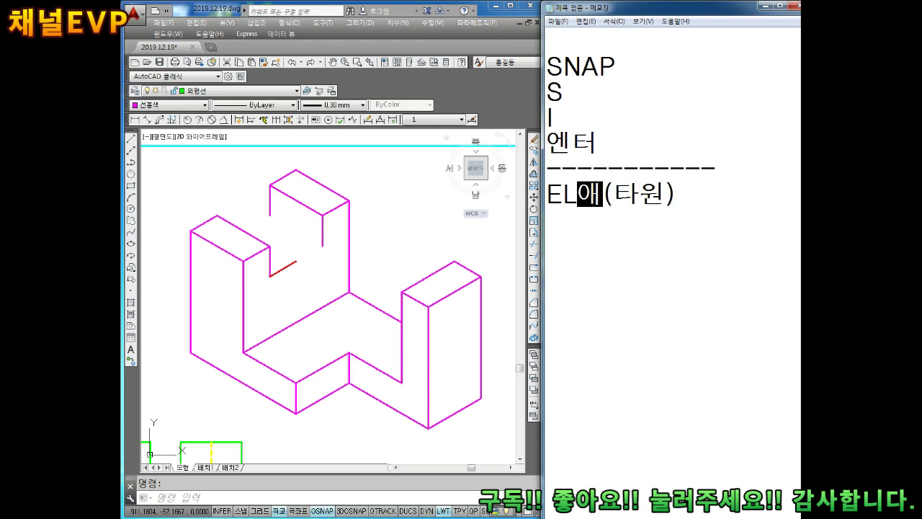
{"action": "key", "text": "BackSpace"}
{"action": "key", "text": "BackSpace"}
{"action": "type", "text": "ㅔㄴㅌ"}
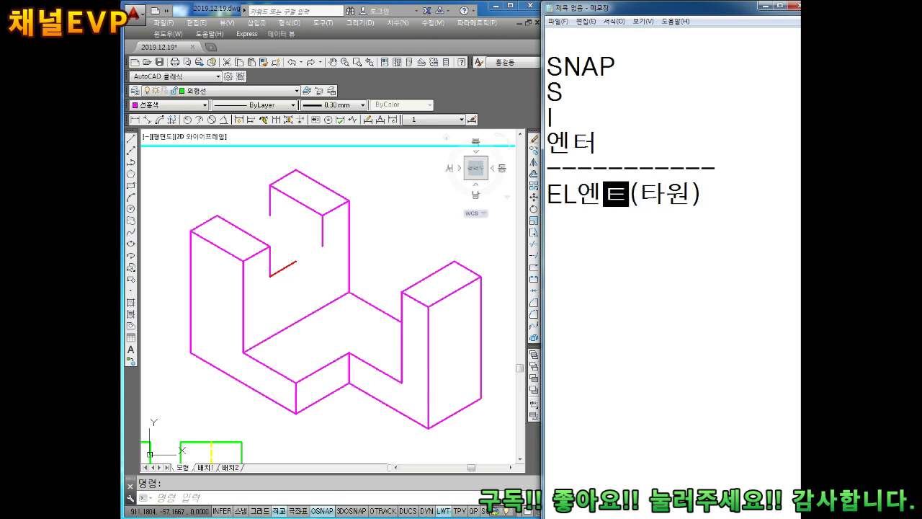
{"action": "key", "text": "Right"}
{"action": "key", "text": "Right"}
{"action": "key", "text": "Right"}
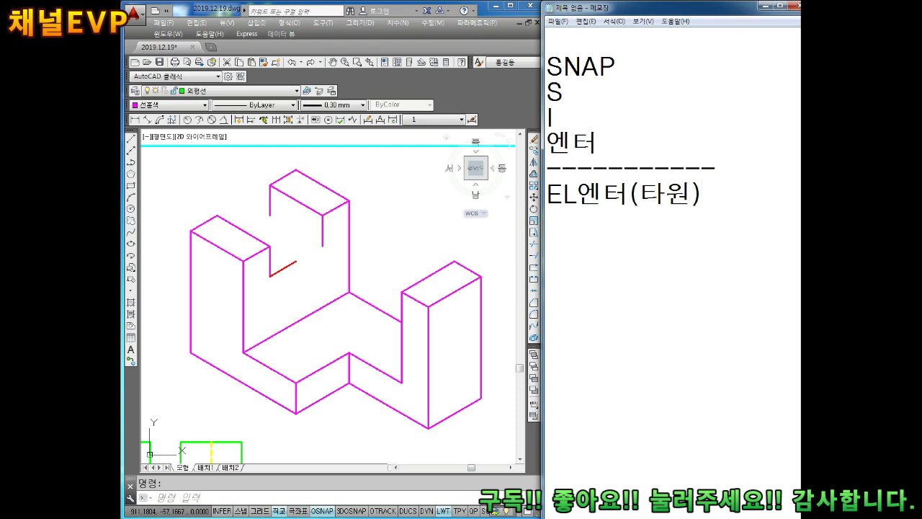
{"action": "left_click", "coordinate": [304, 288]}
{"action": "key", "text": "Escape"}
- Start ELLIPSE, note I엔터 in Notepad, and choose the Isocircle option
{"action": "key", "text": "Return"}
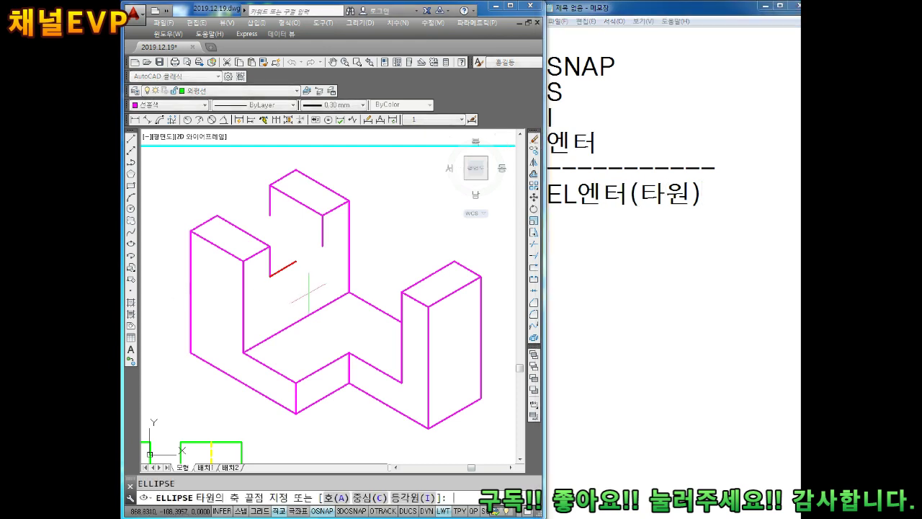
{"action": "left_click", "coordinate": [568, 224]}
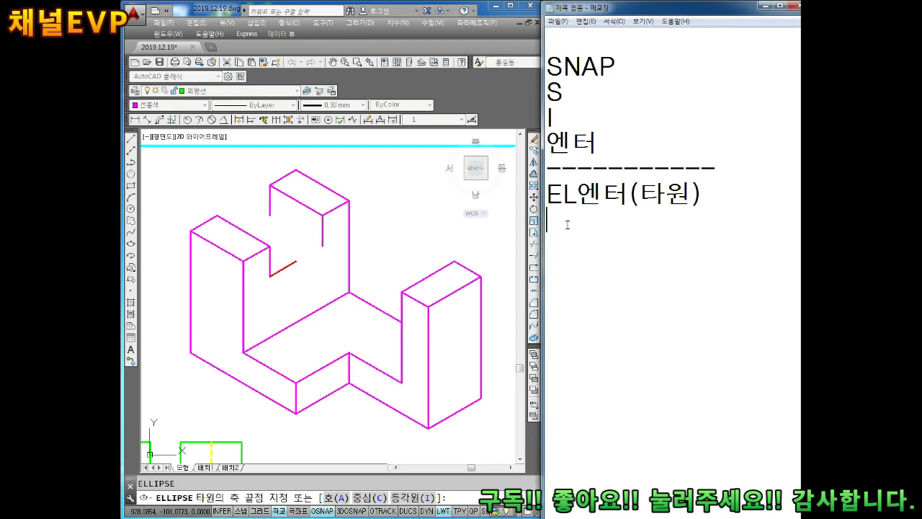
{"action": "type", "text": "ㅑ"}
{"action": "type", "text": "엔터"}
{"action": "key", "text": "Return"}
{"action": "left_click", "coordinate": [344, 287]}
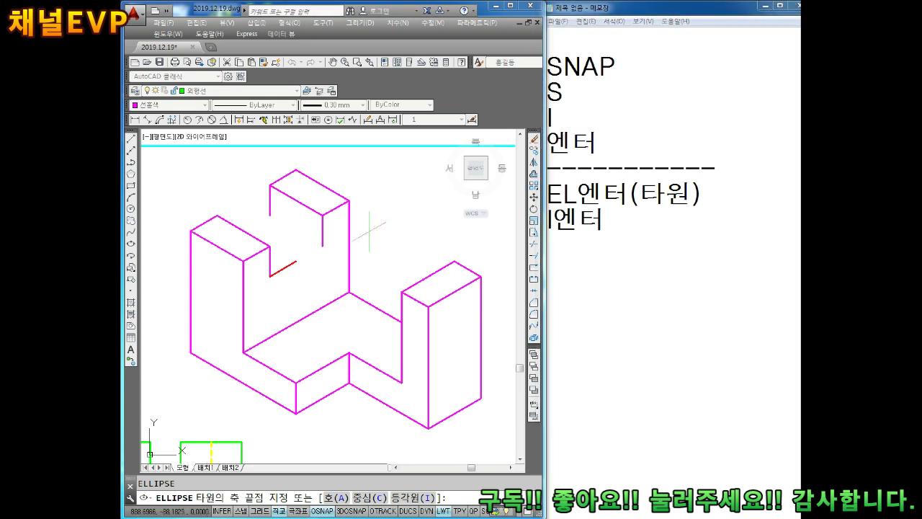
{"action": "type", "text": "I"}
{"action": "key", "text": "Return"}
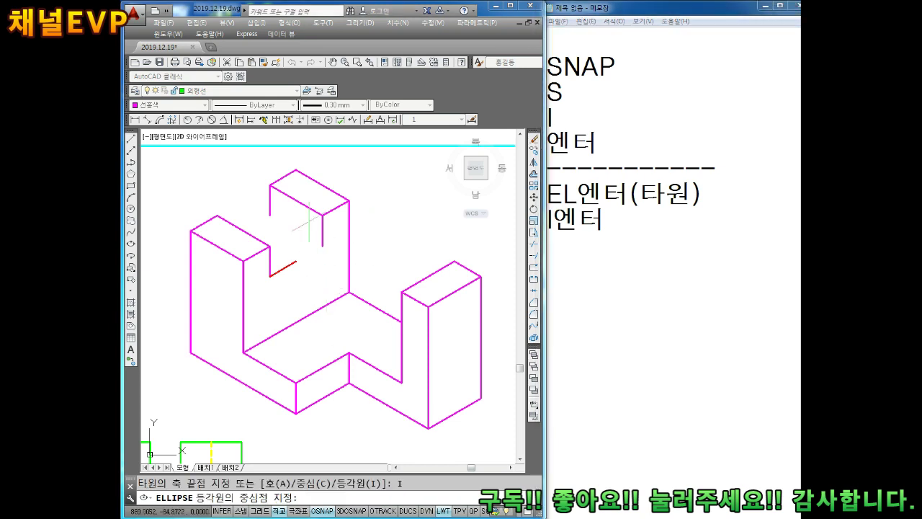